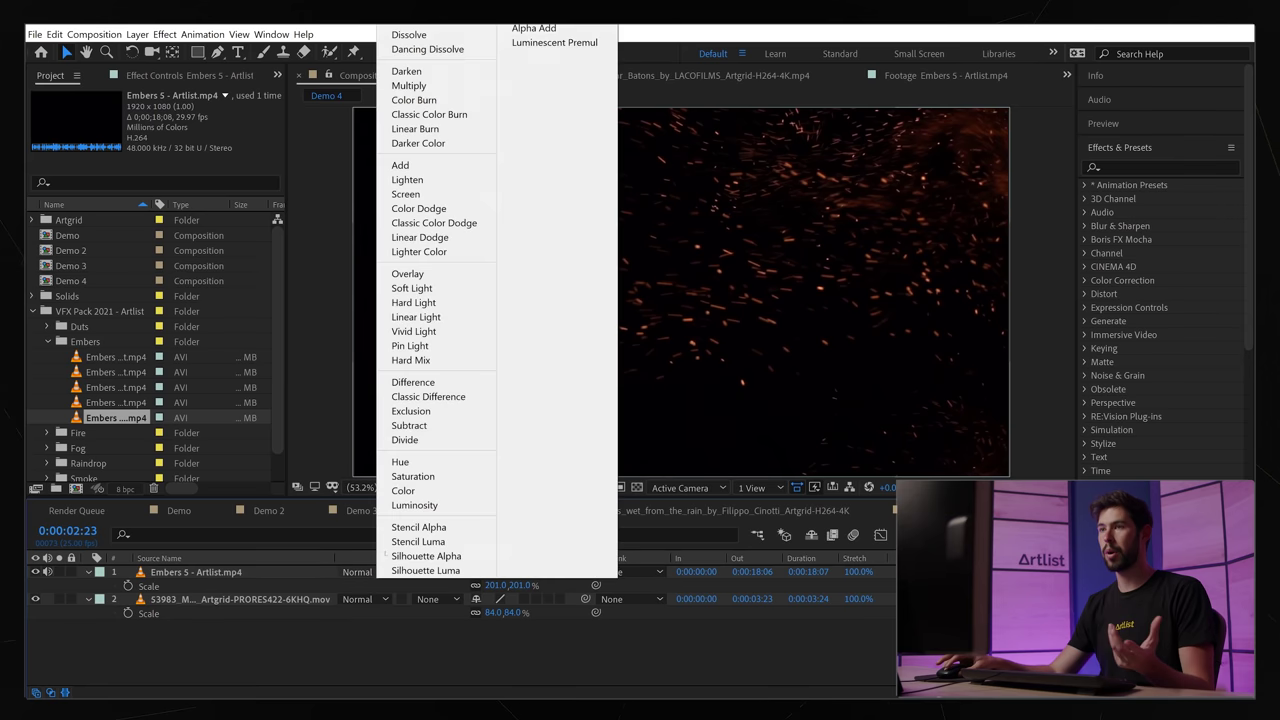
Step: Set the blending mode of the Embers 5 layer in the Demo 4 composition to Screen
click(420, 193)
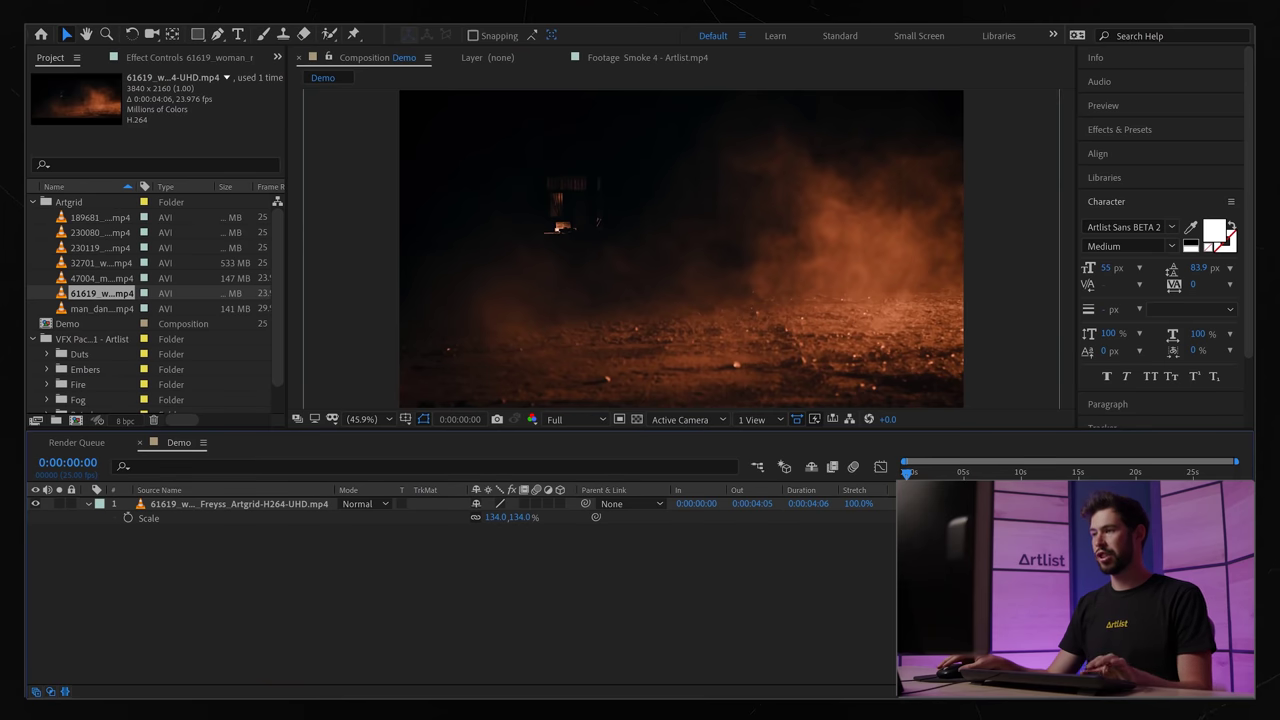
Step: Play through the running-woman footage in the Demo composition and park the playhead at 0:00:02:02
key(space)
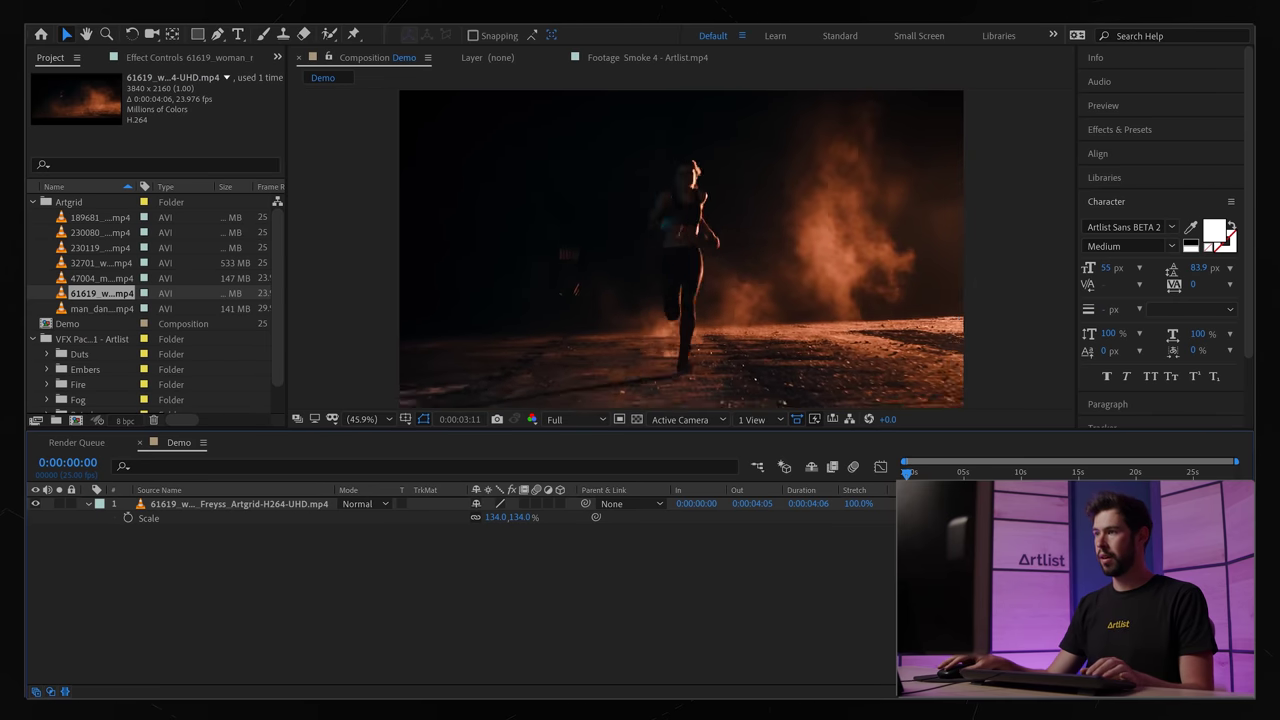
key(space)
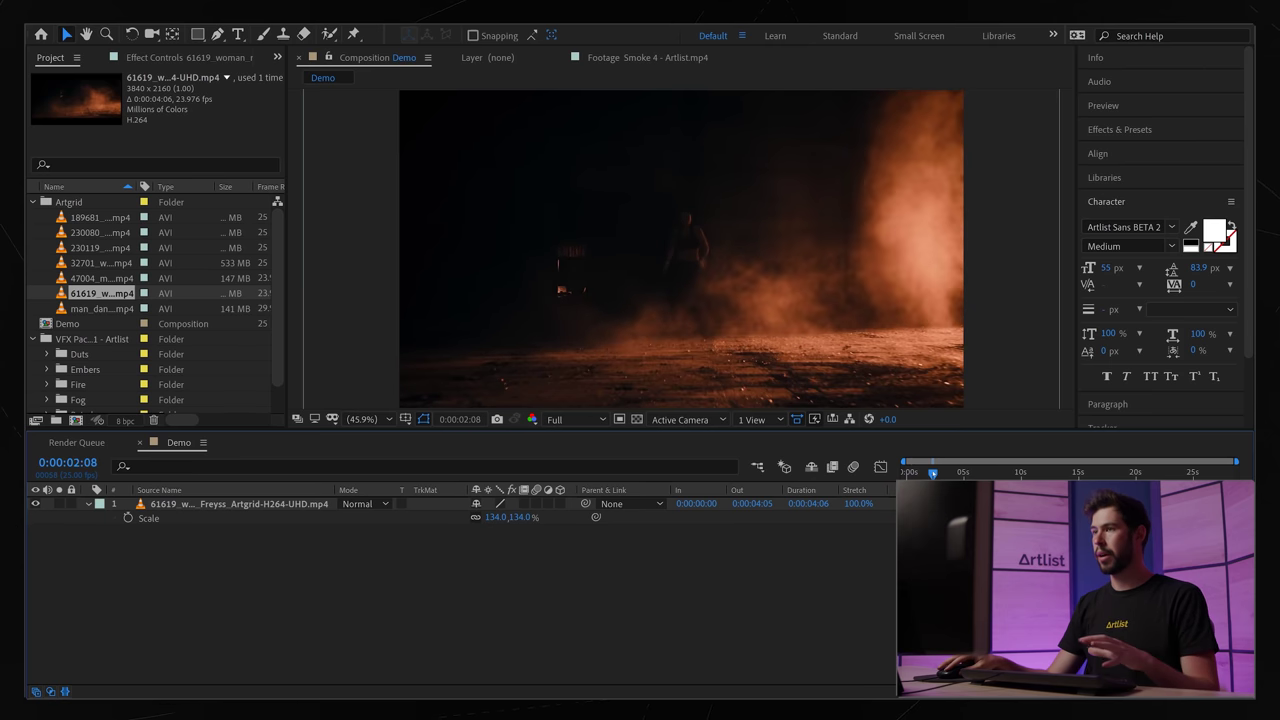
drag(932, 473, 922, 475)
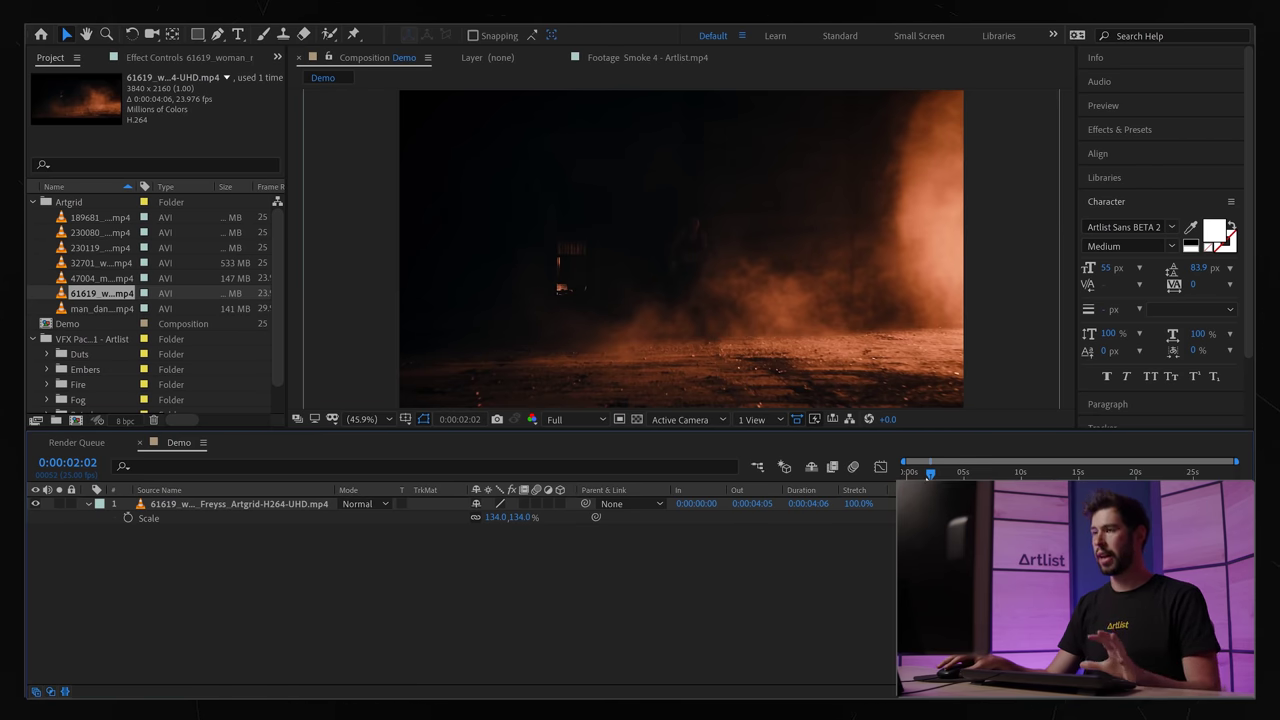
Step: Add the Smoke 1 clip from the VFX pack's Smoke folder to the Demo composition, above the running-woman footage
scroll(100, 280, down, 1)
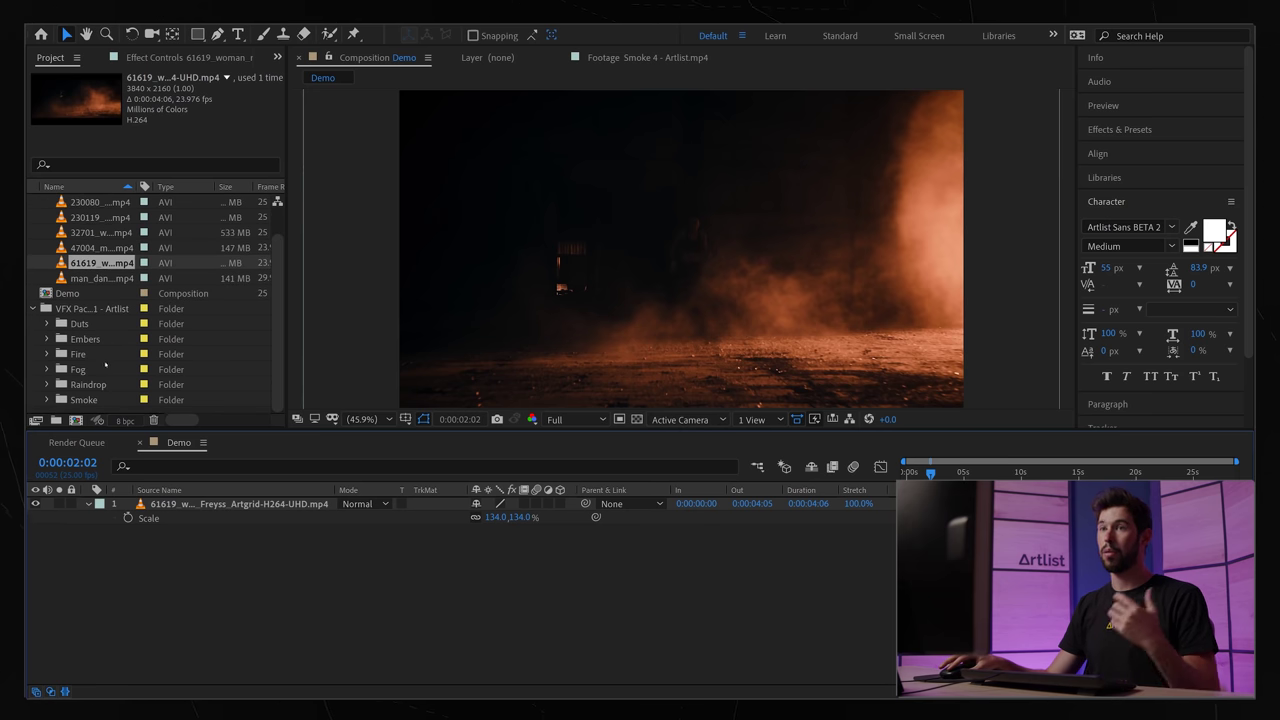
click(47, 399)
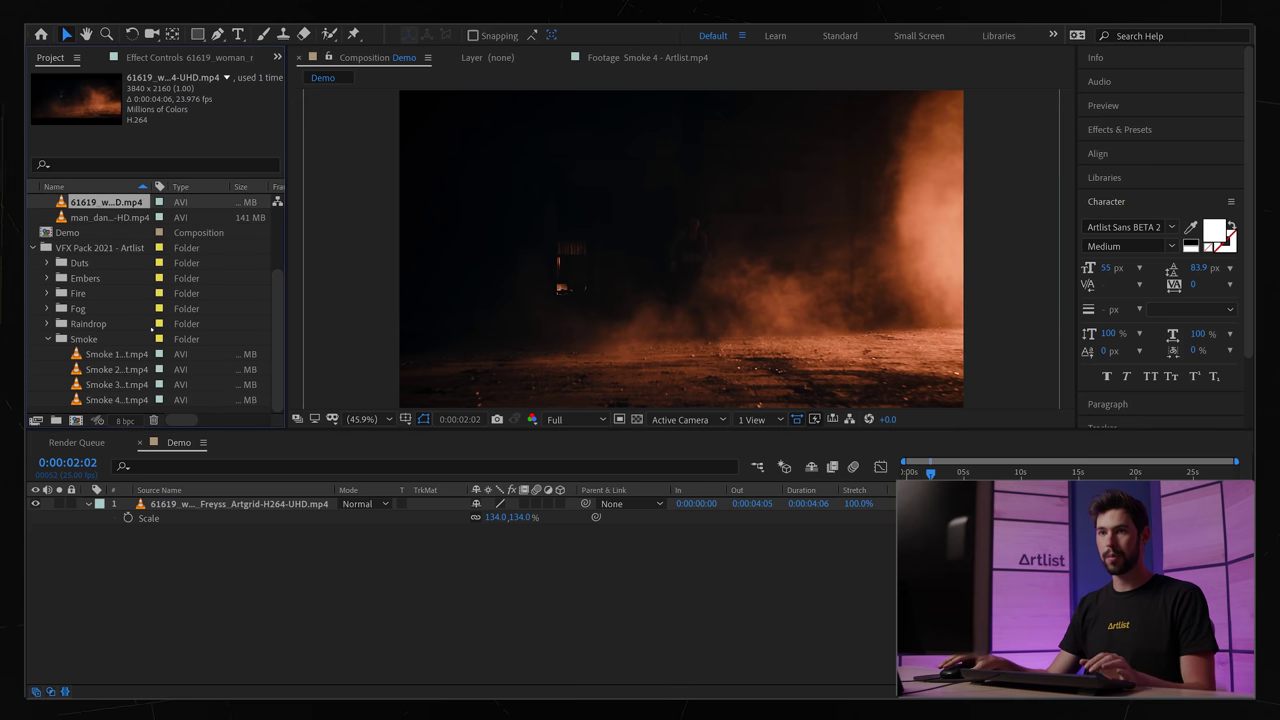
click(112, 354)
click(118, 370)
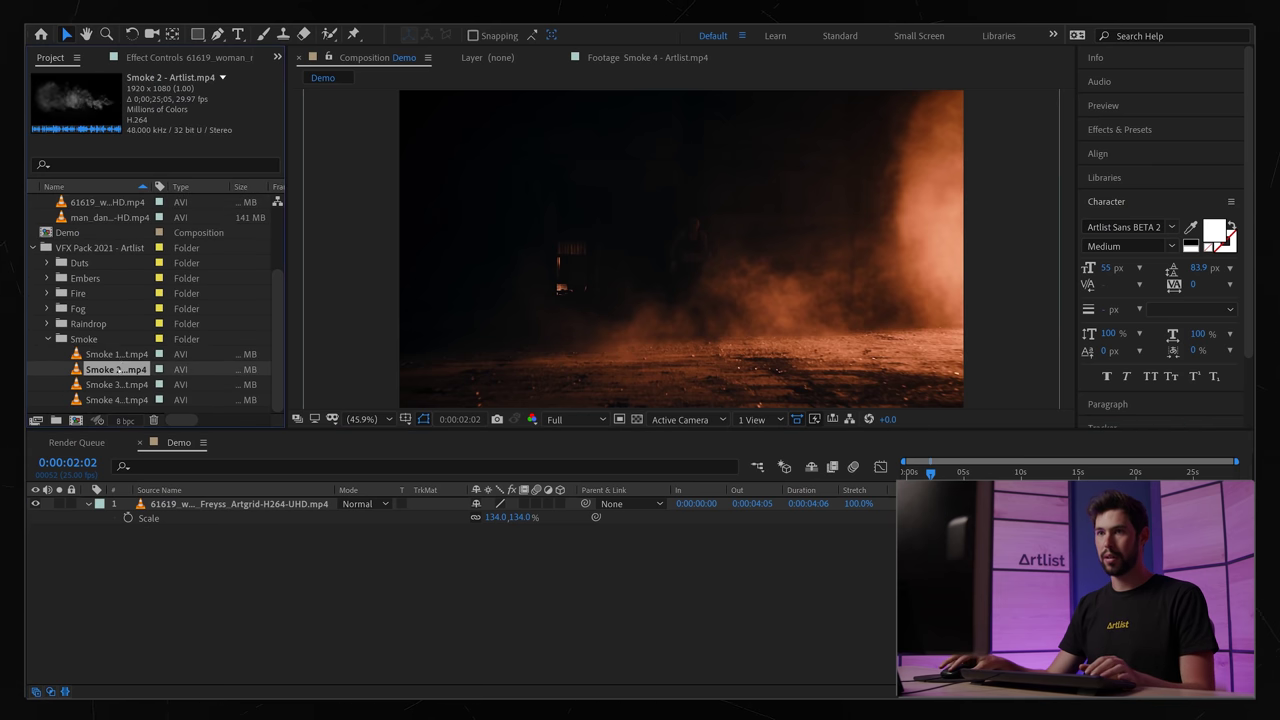
click(119, 355)
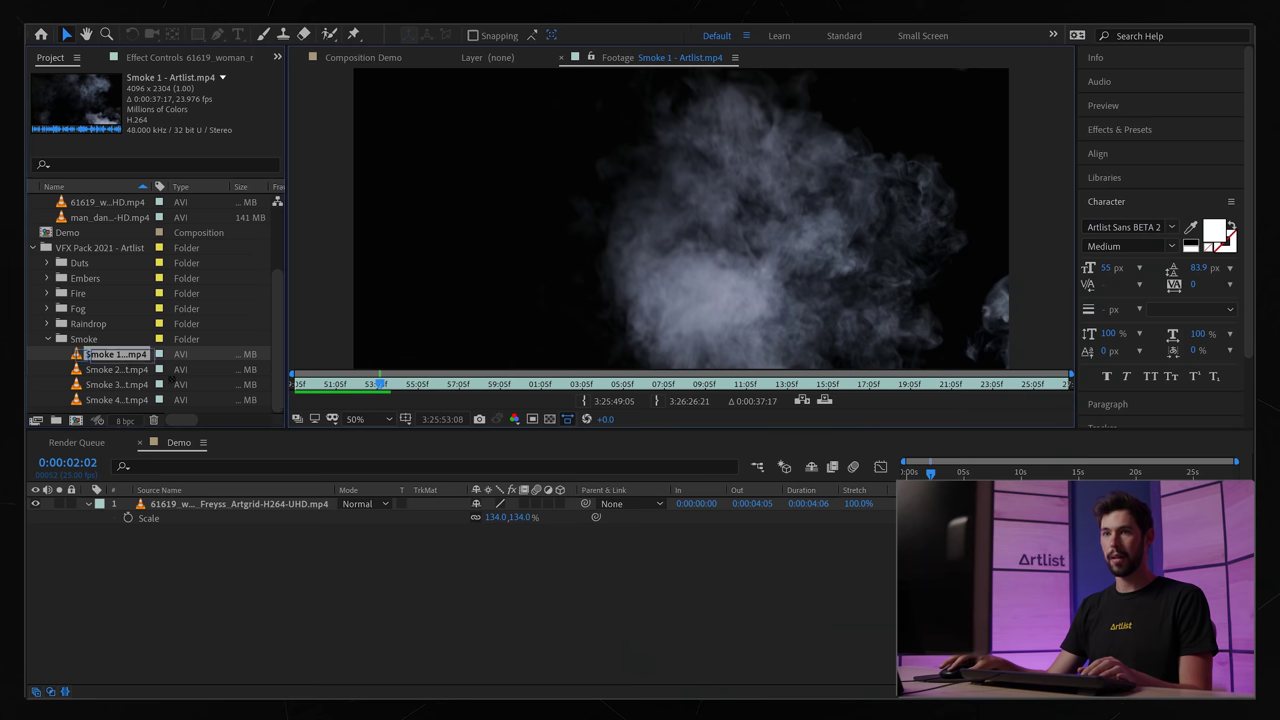
drag(250, 427, 234, 502)
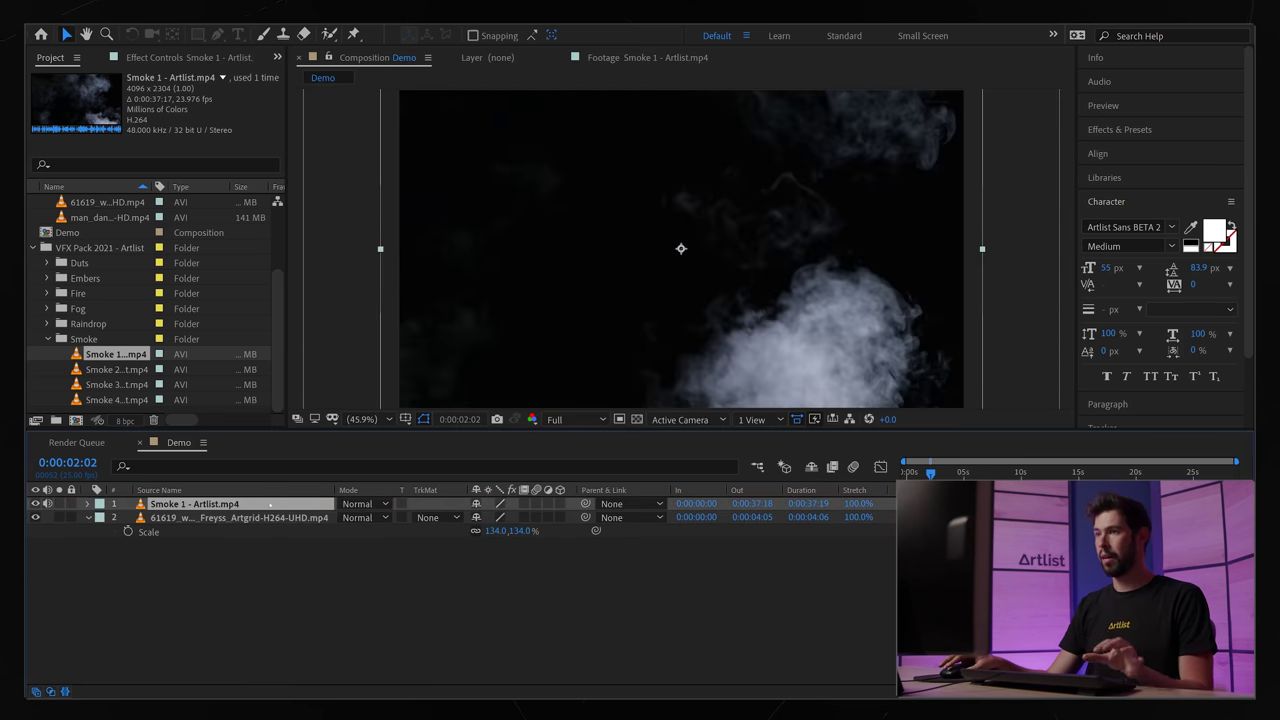
Step: Set the Smoke 1 layer's blending mode to Screen
scroll(835, 351, up, 1)
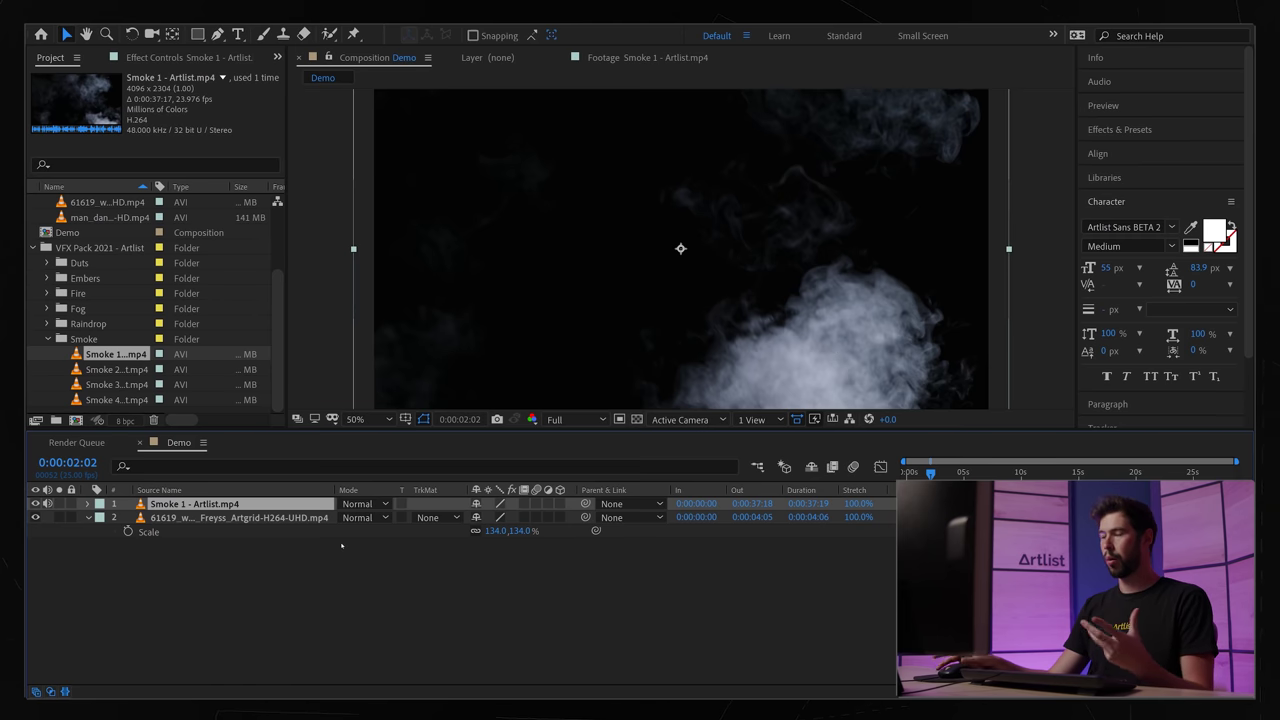
click(375, 507)
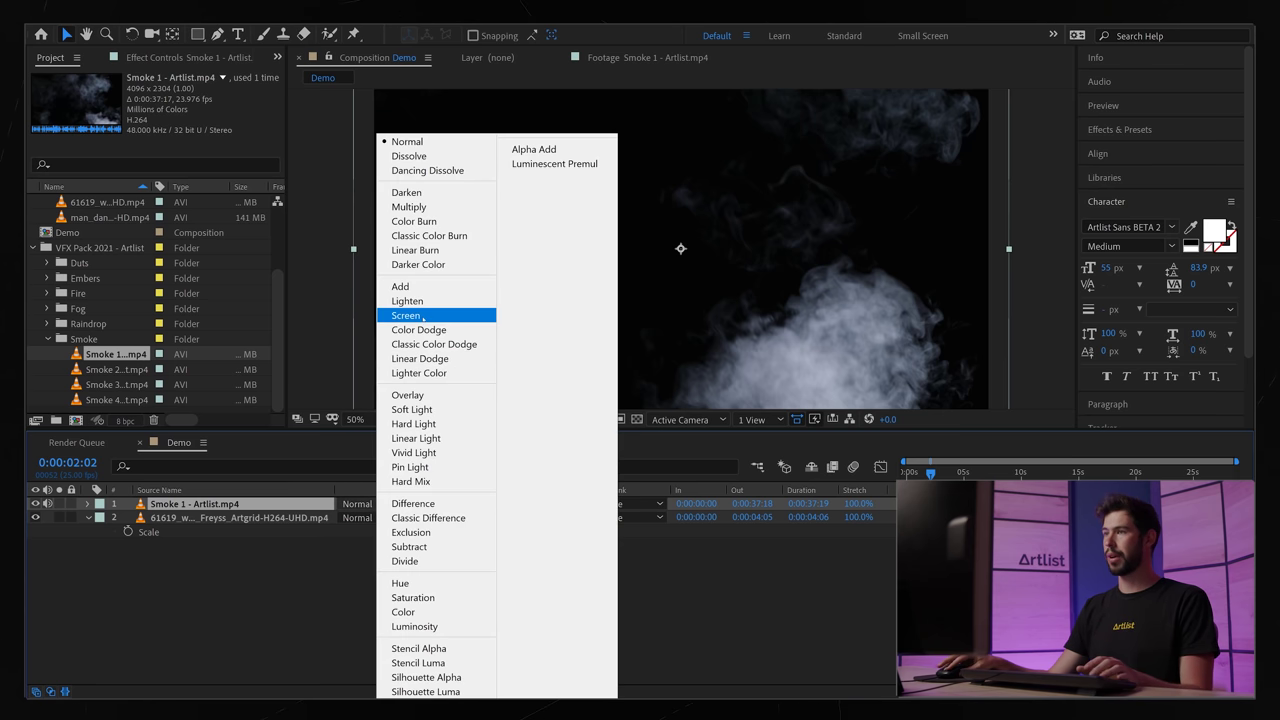
click(422, 318)
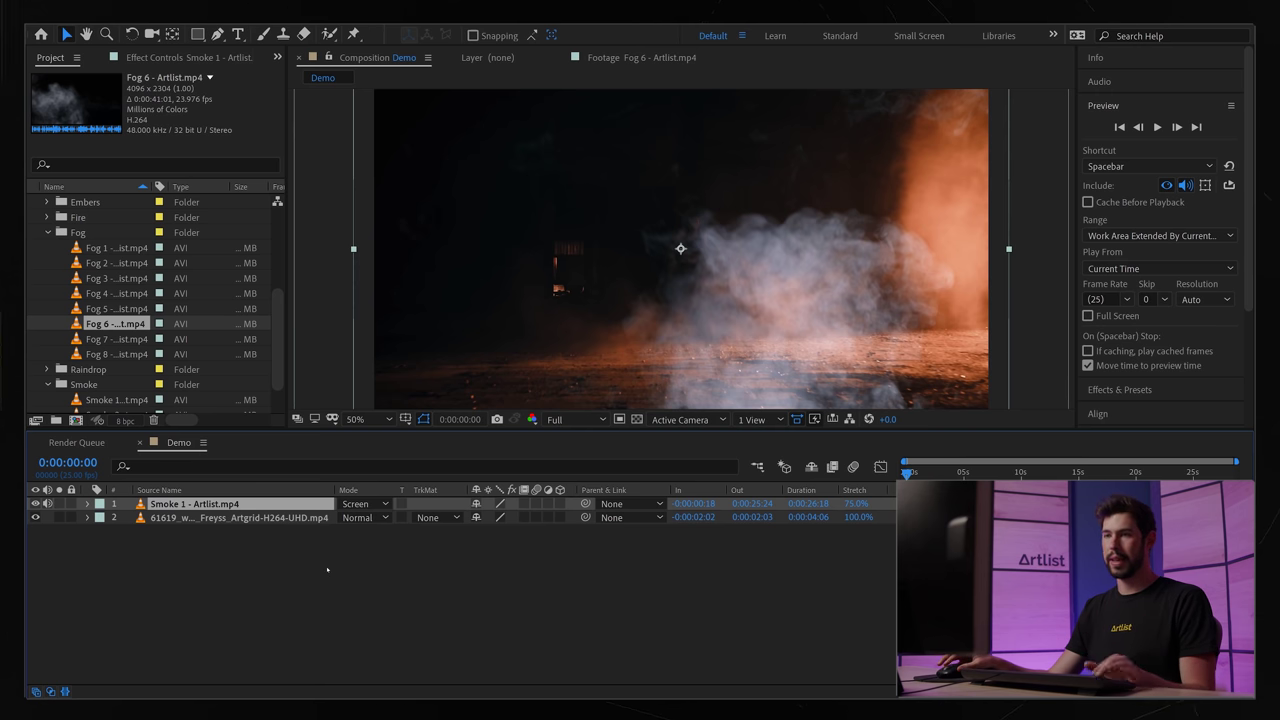
Step: Scale the Smoke 1 layer to 250%
key(w)
key(s)
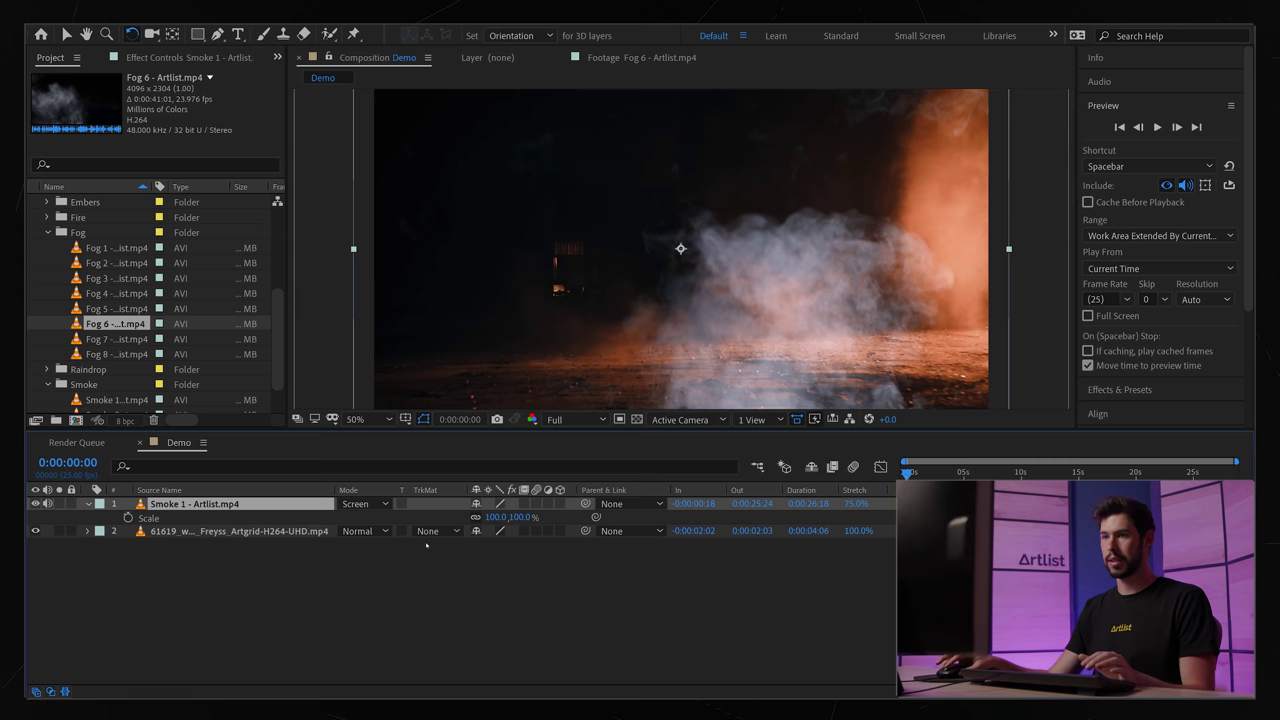
click(496, 517)
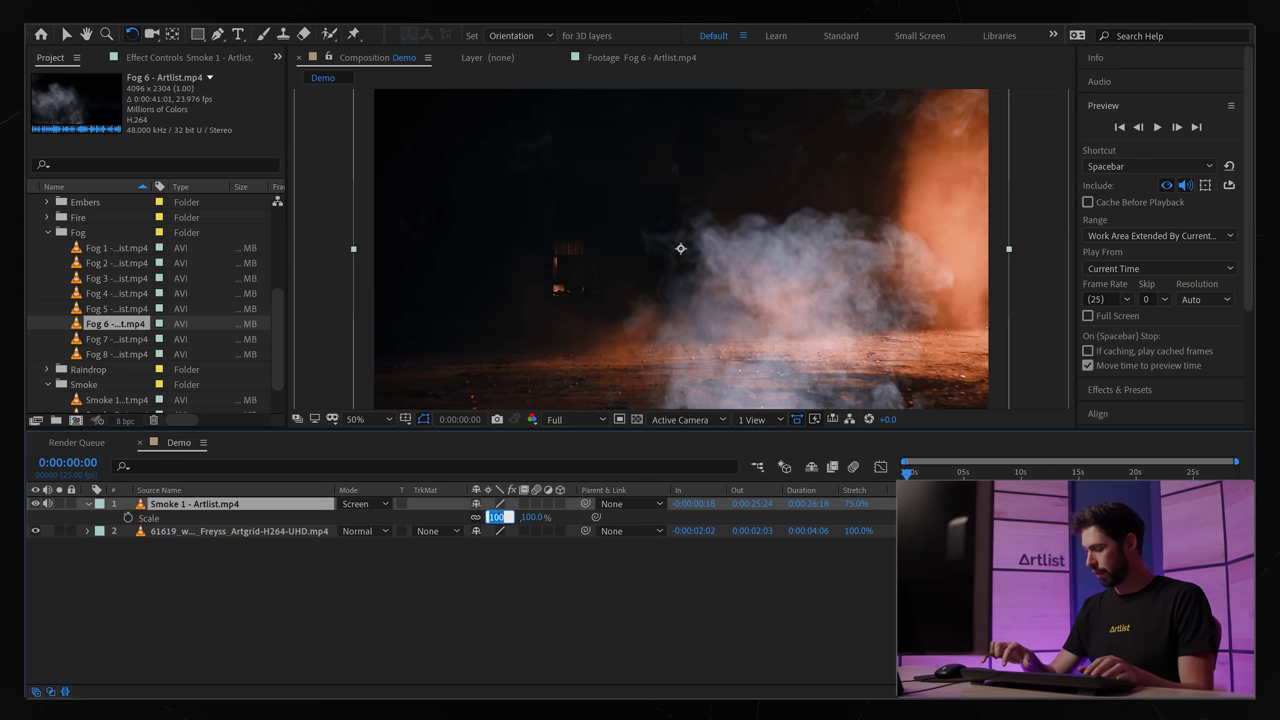
text(2)
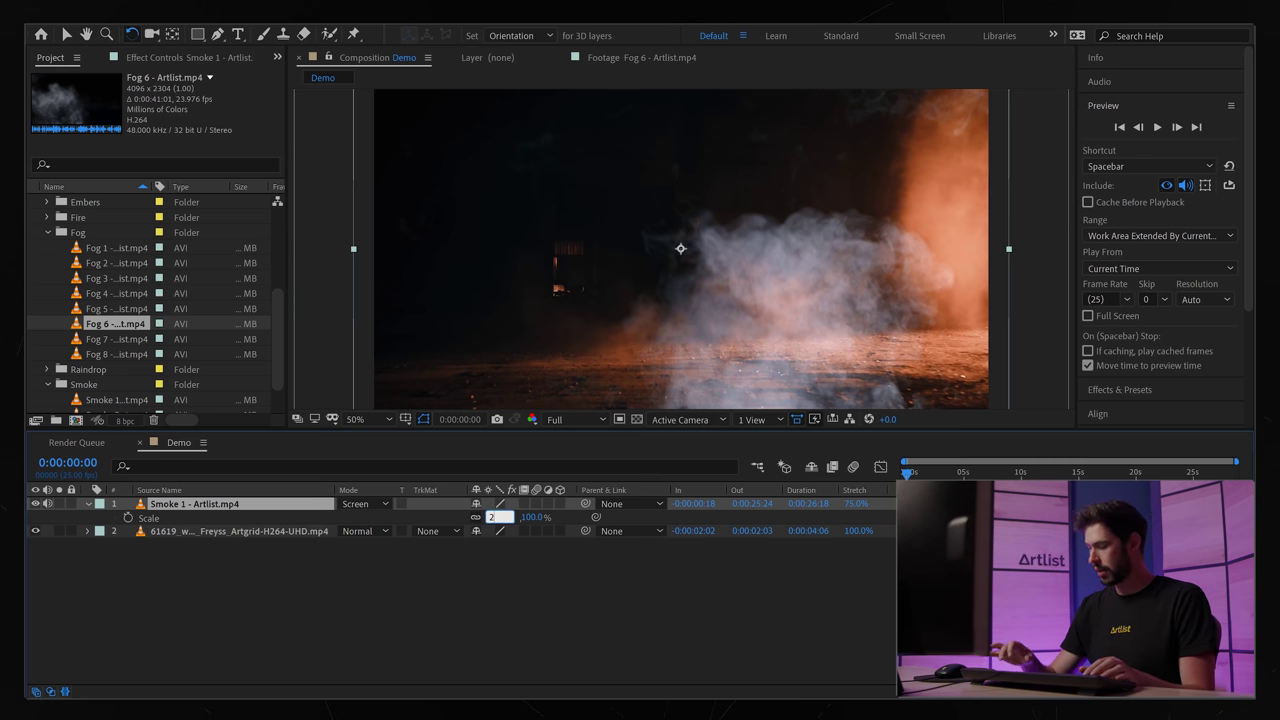
text(50)
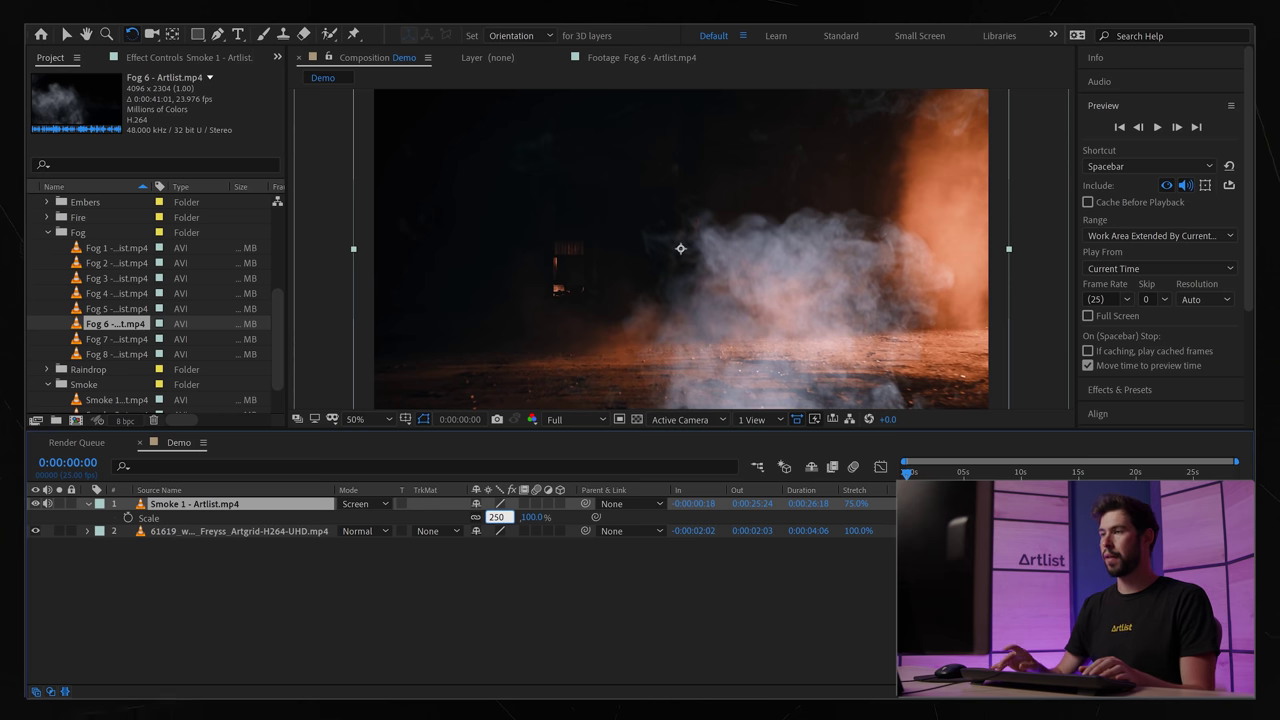
key(Return)
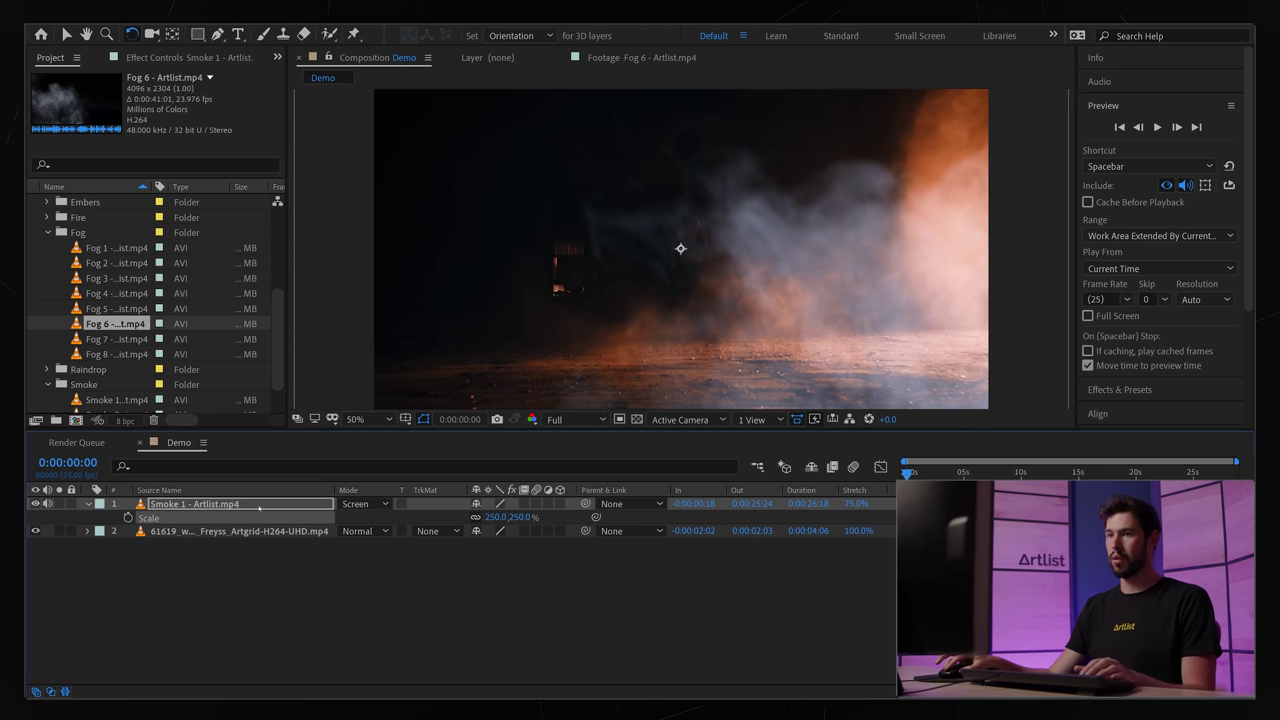
Step: Find the Curves effect and apply it to the Smoke 1 layer
key(Return)
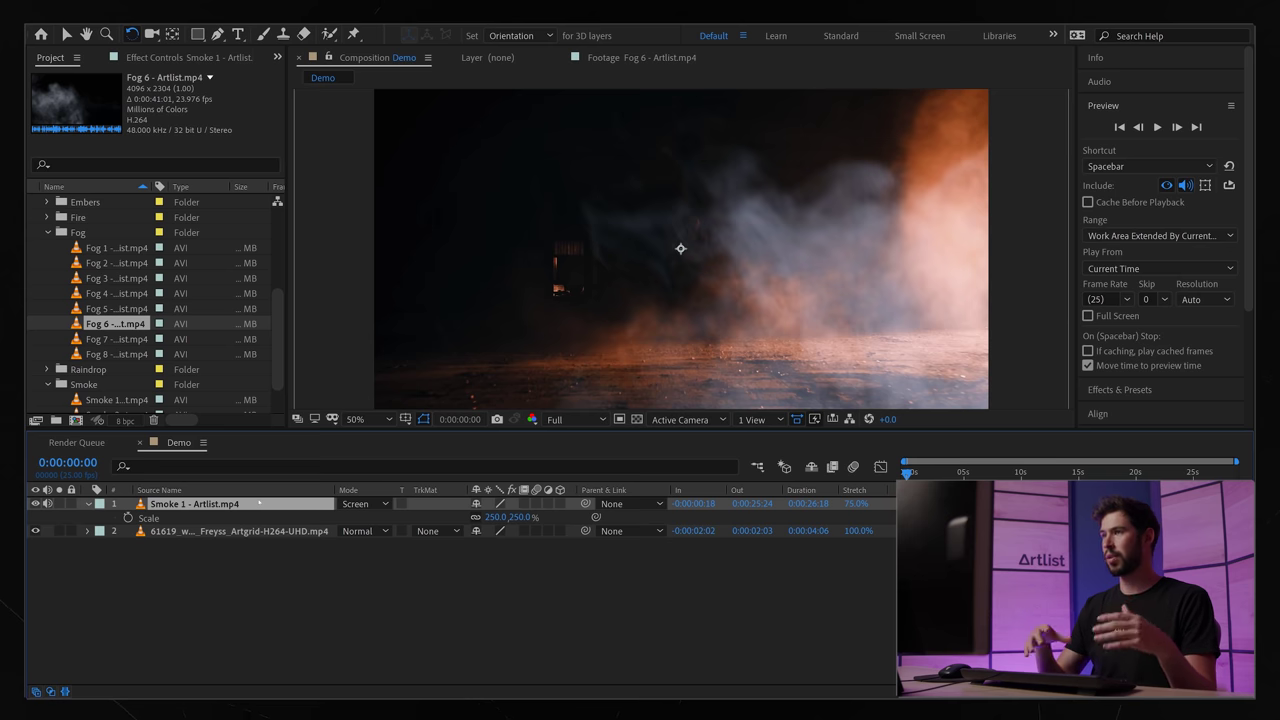
key(ctrl+5)
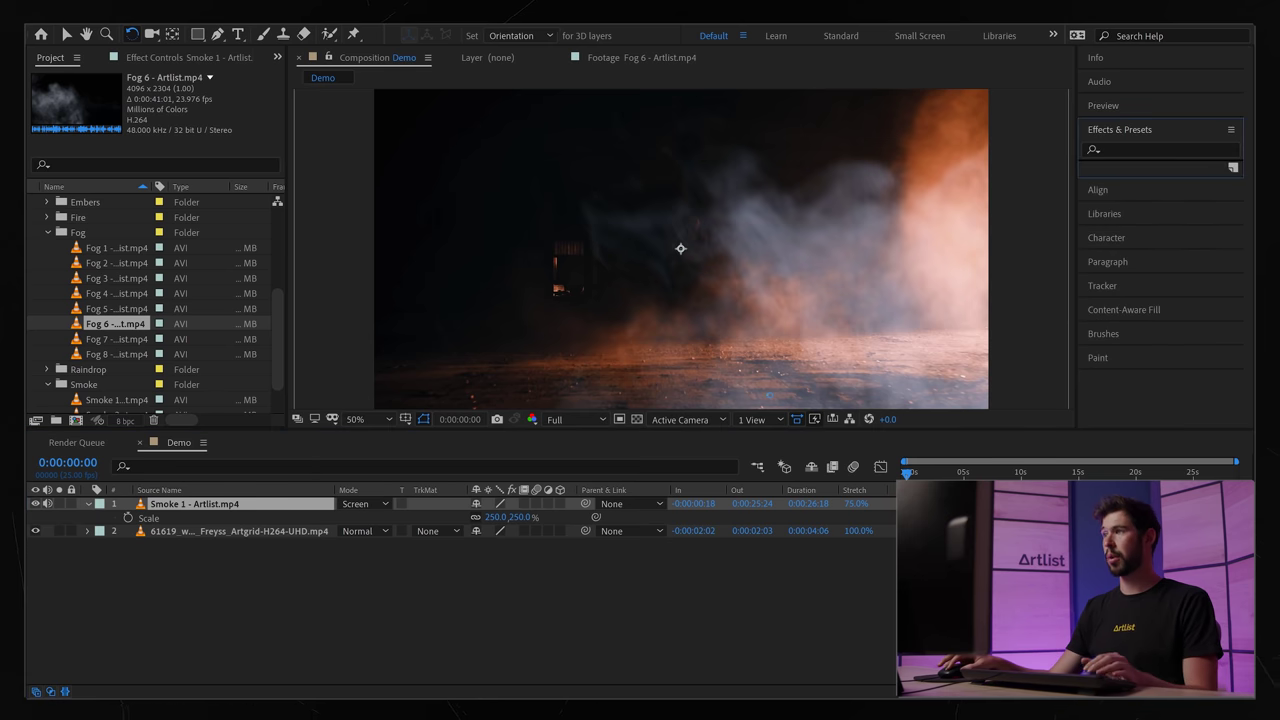
click(1124, 149)
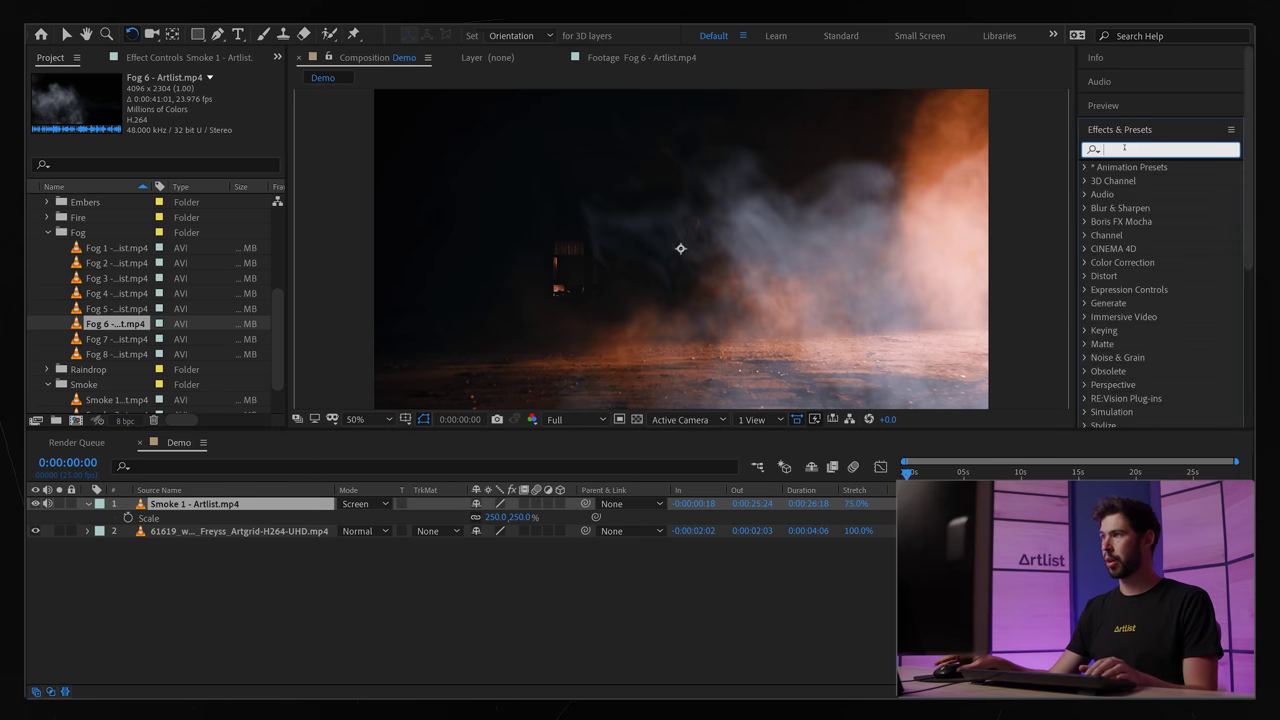
text(curves)
drag(1147, 221, 190, 508)
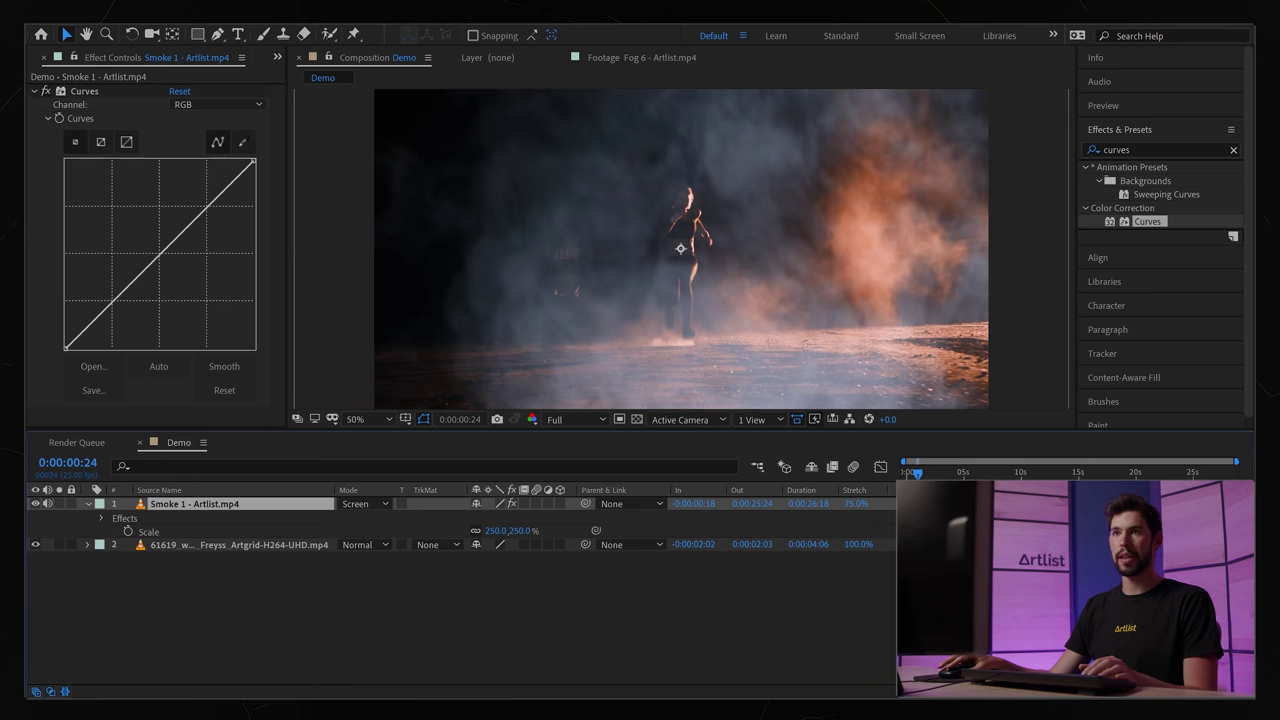
Step: Raise the midtones of the Red channel in the Smoke 1 layer's Curves effect
click(217, 104)
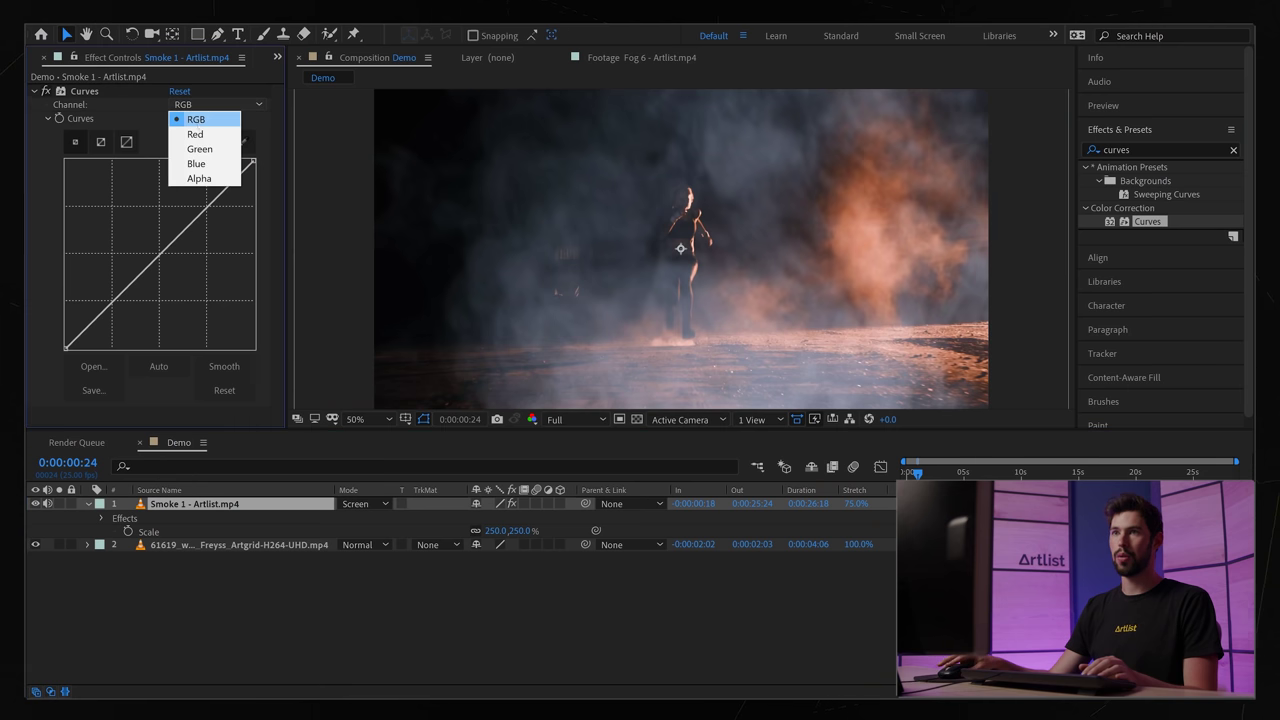
click(196, 134)
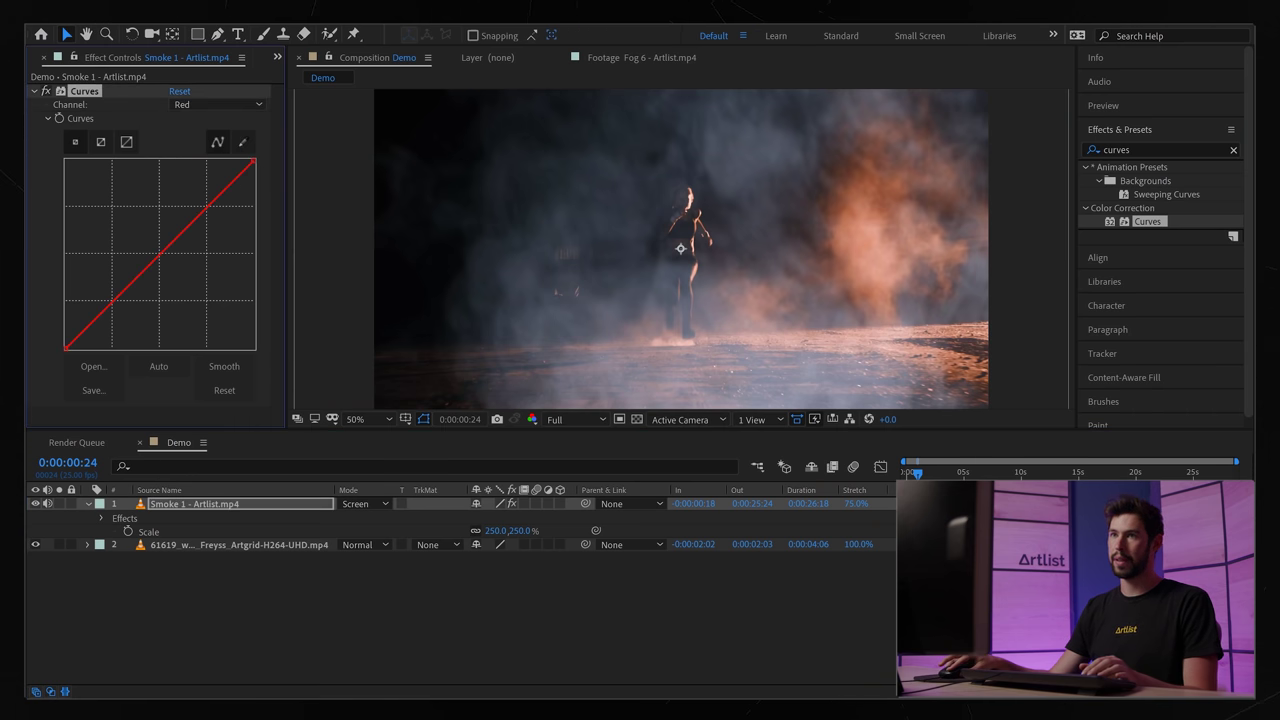
drag(156, 258, 152, 227)
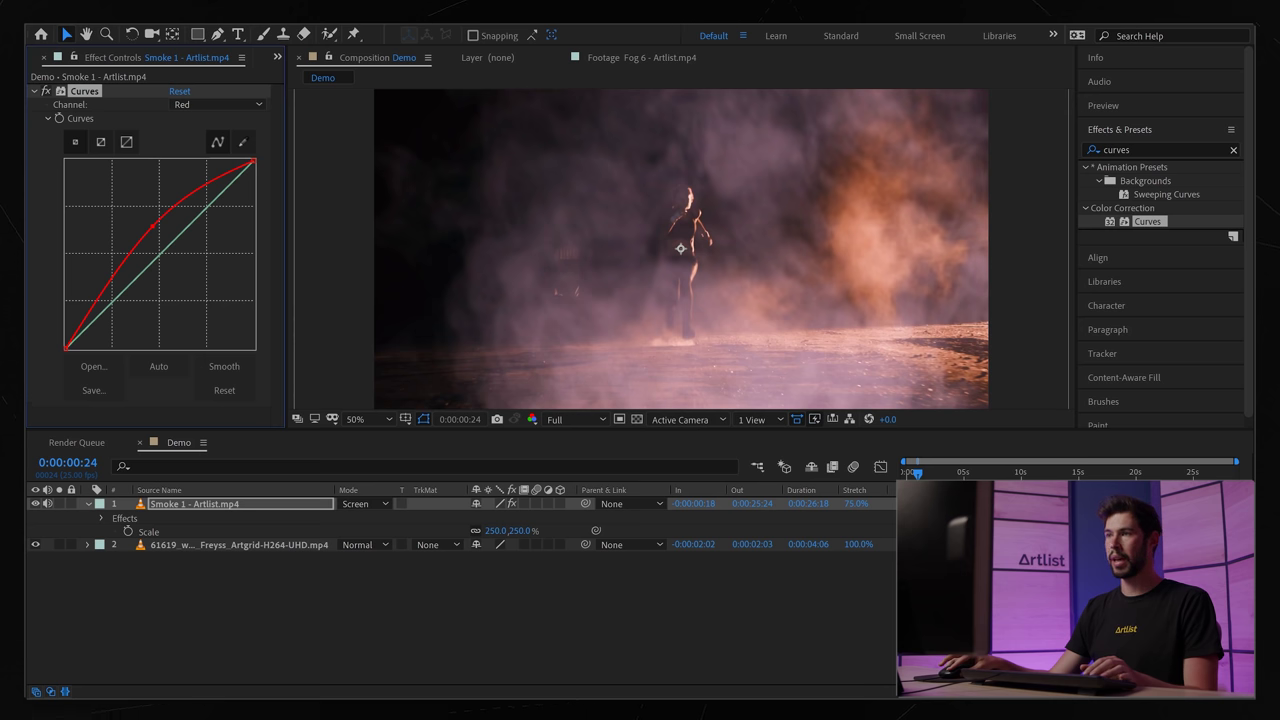
Step: Lower the midtones of the Blue channel in the smoke's Curves effect to warm it, leaving the Green channel straight
click(218, 104)
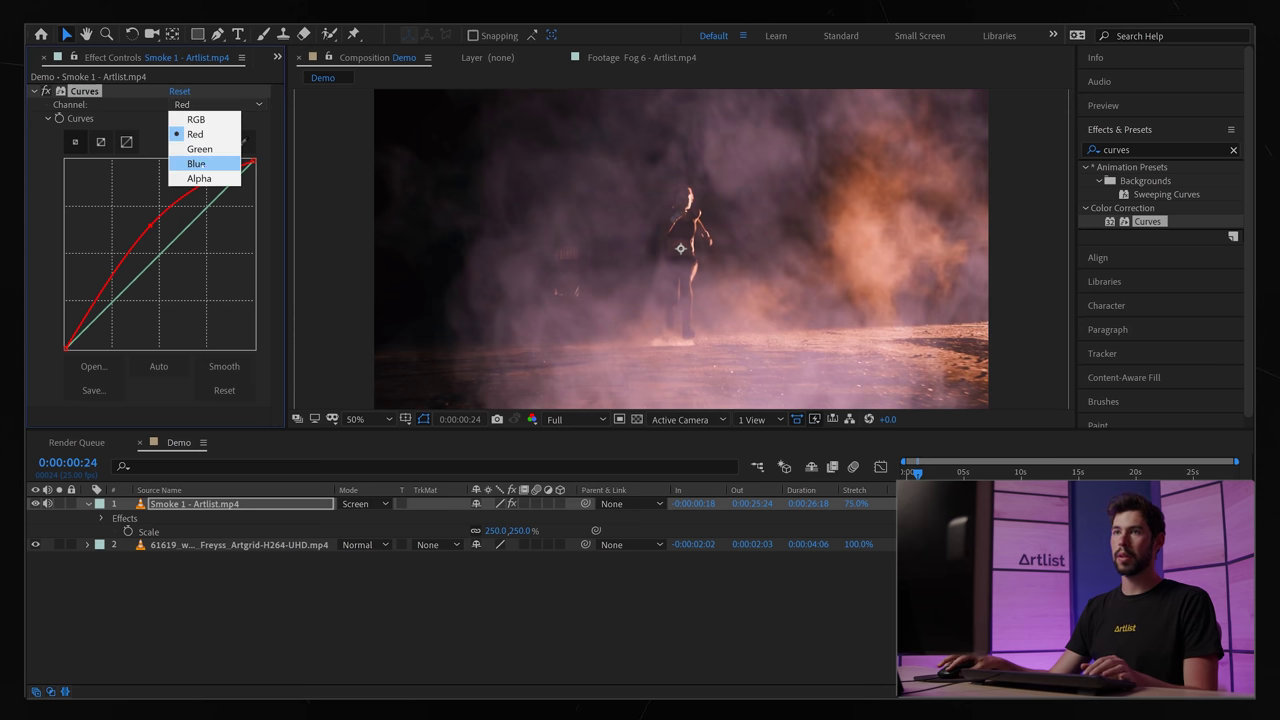
click(196, 163)
drag(160, 254, 180, 258)
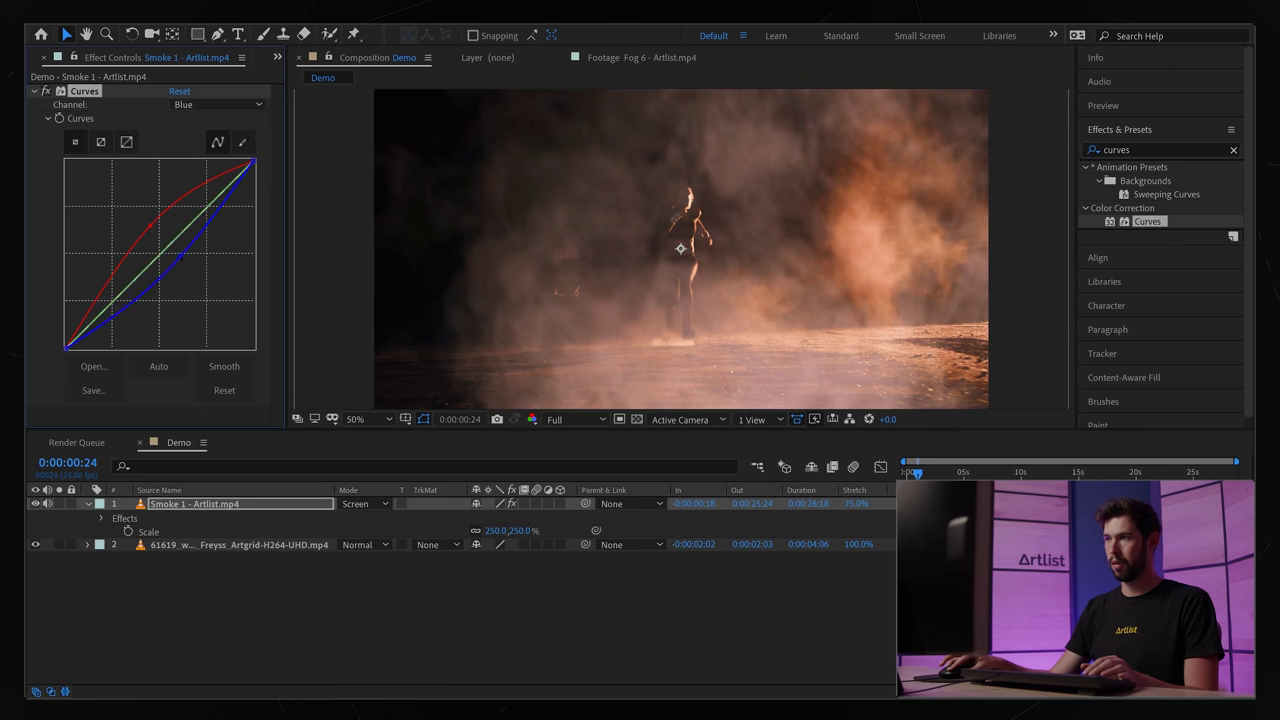
click(218, 104)
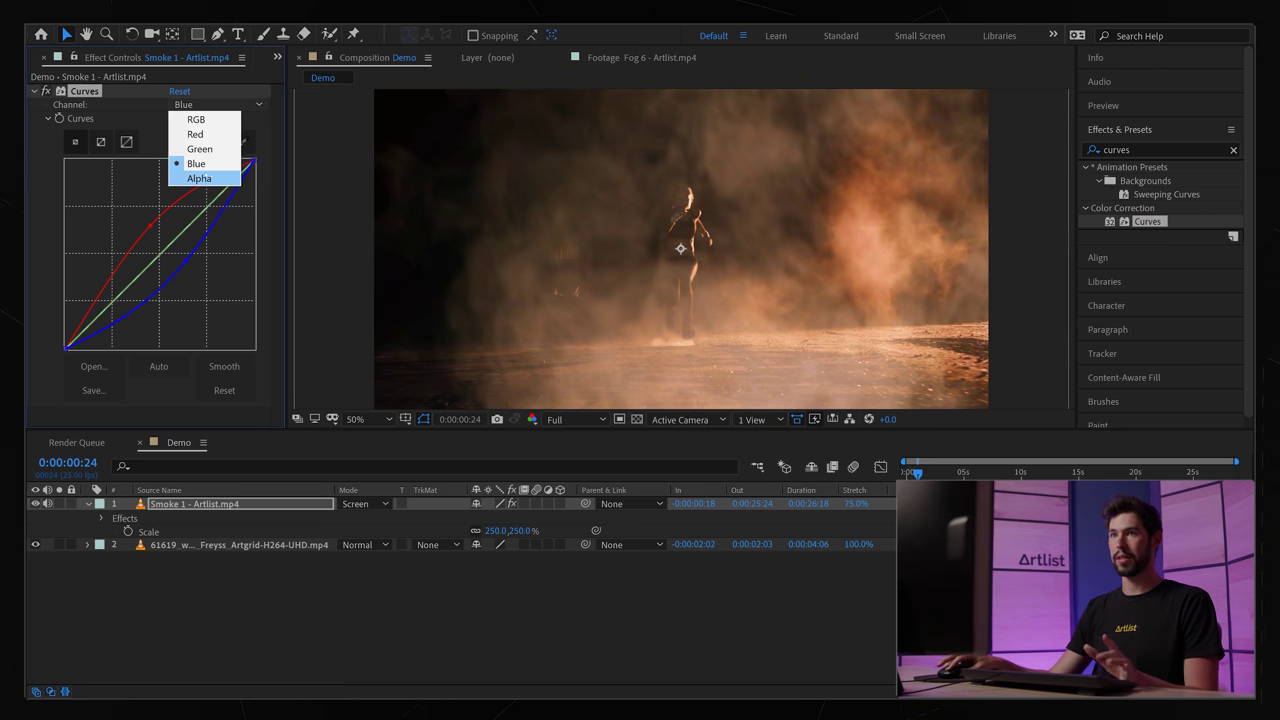
click(199, 148)
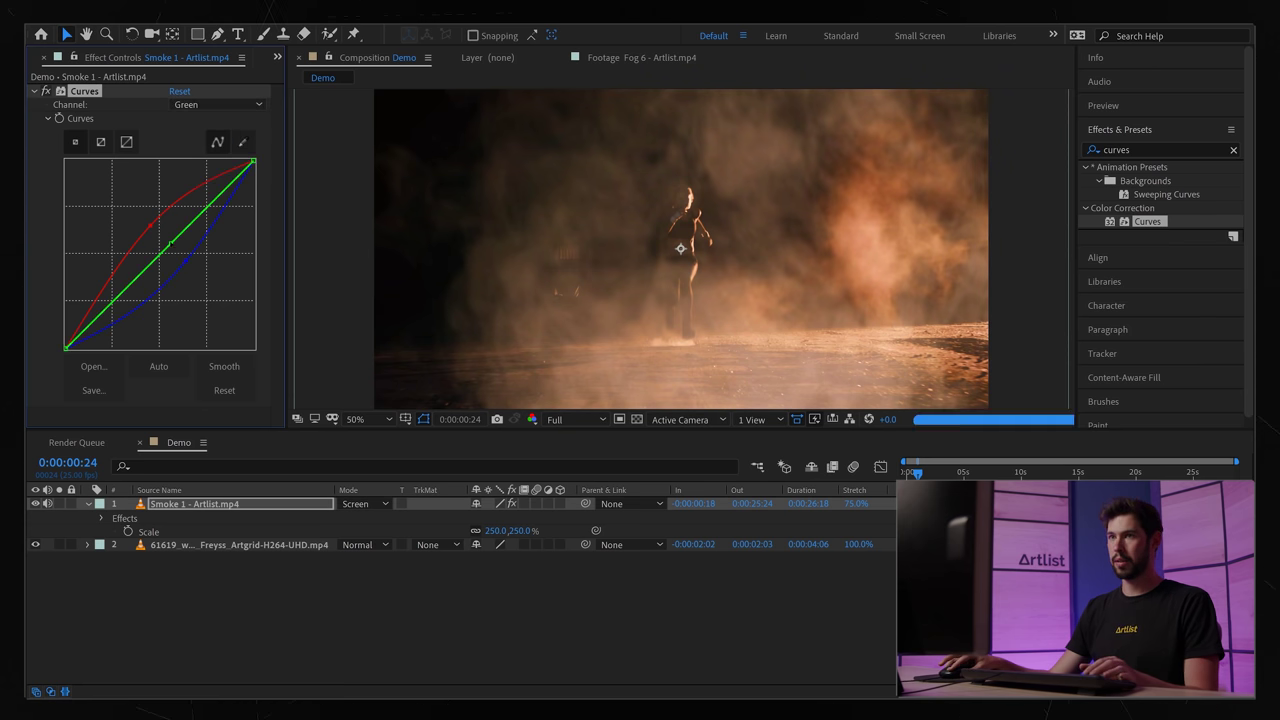
click(218, 104)
click(190, 149)
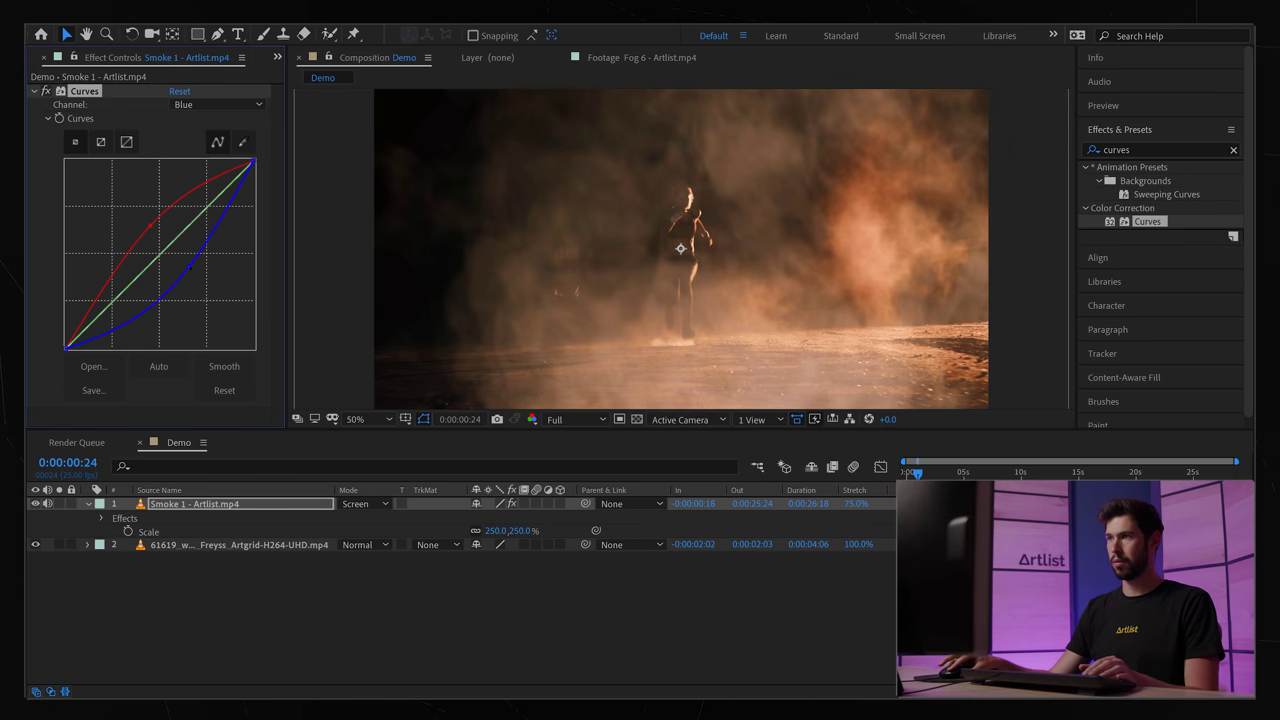
Step: Preview the graded smoke over the runner and save the project
key(space)
key(ctrl+s)
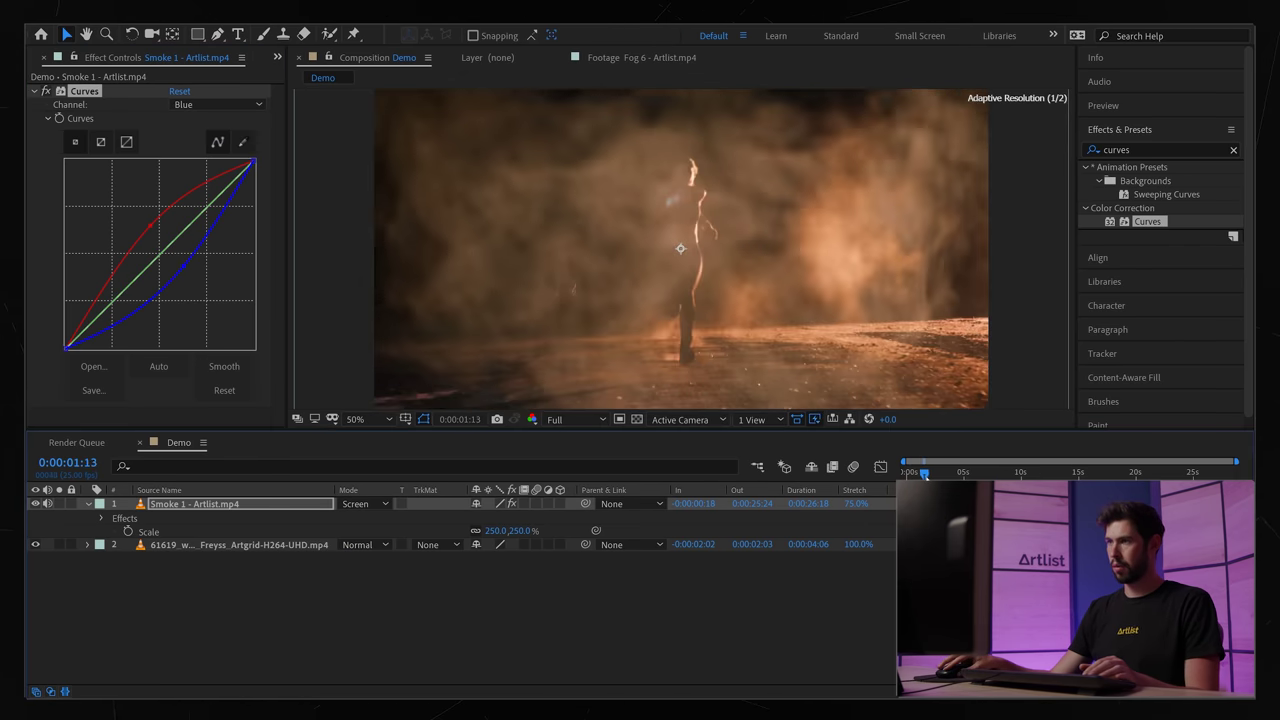
Step: Raise the Red channel's midtones slightly further in the smoke's Curves effect
click(218, 104)
click(200, 134)
drag(150, 225, 137, 223)
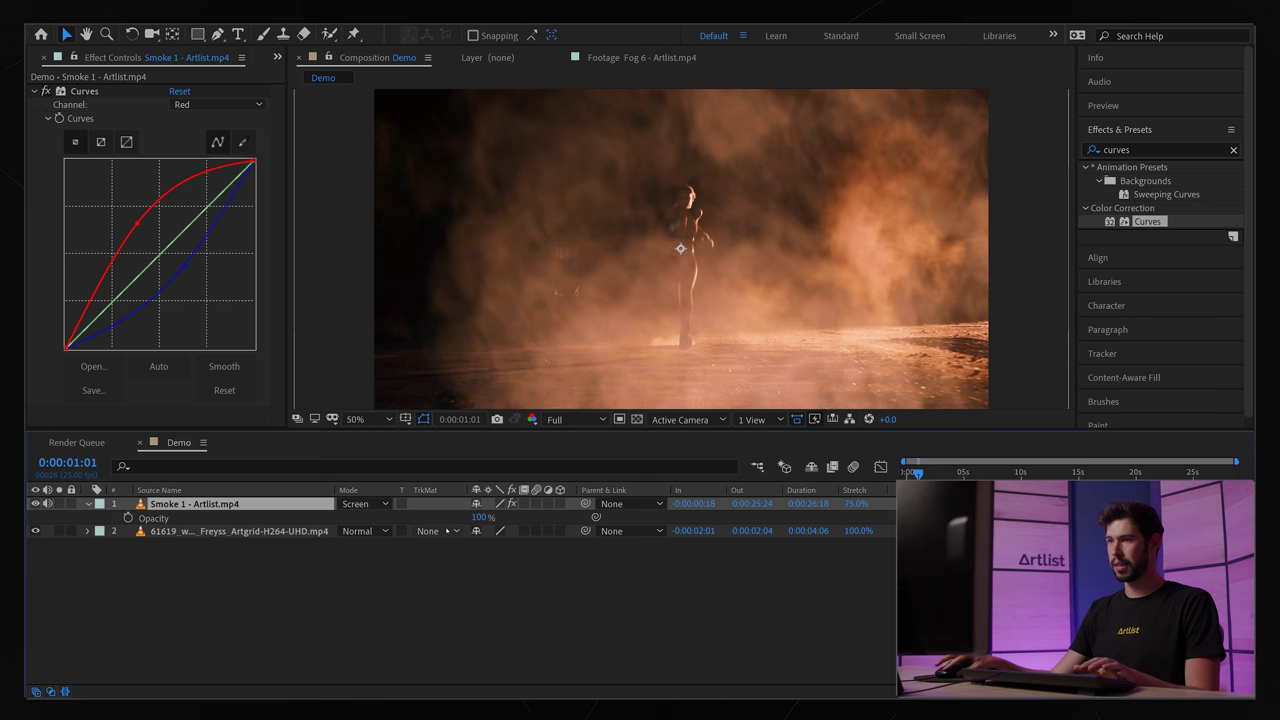
Step: Set the Smoke 1 layer's opacity to 80%
click(483, 517)
text(80)
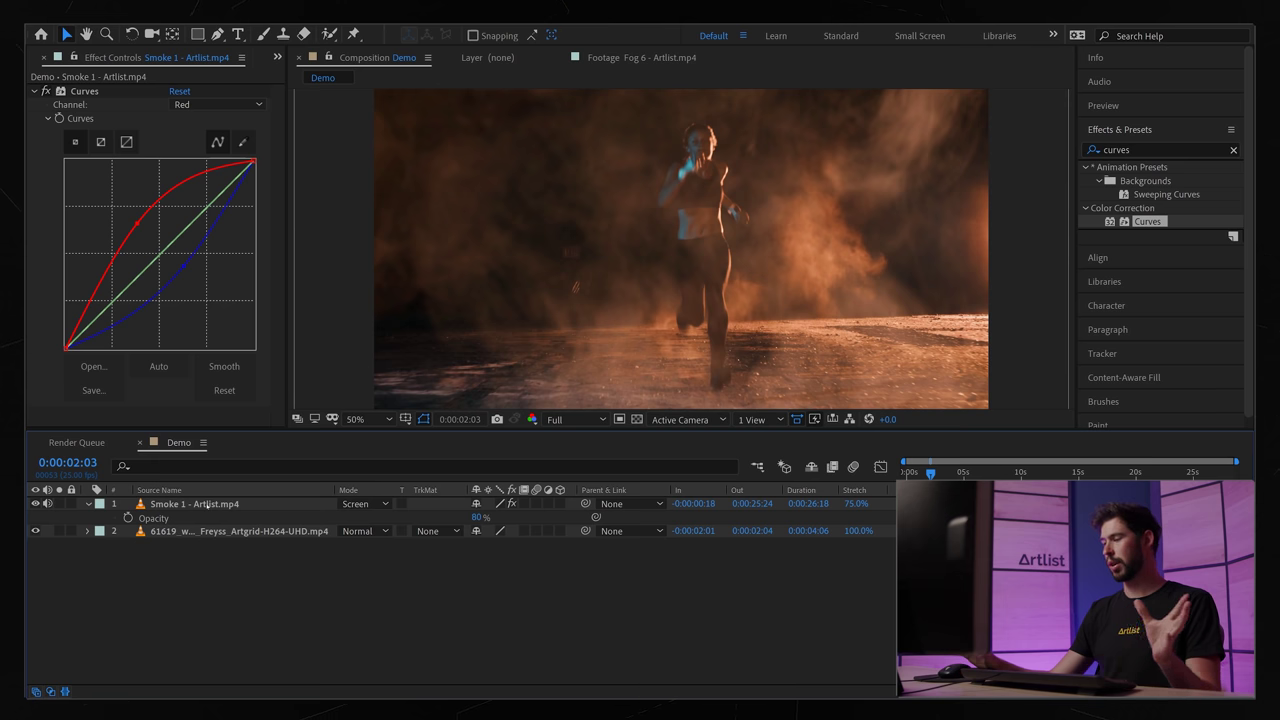
Step: Examine the Smoke 1 layer's Time Stretch settings and close them without applying any change
right_click(207, 505)
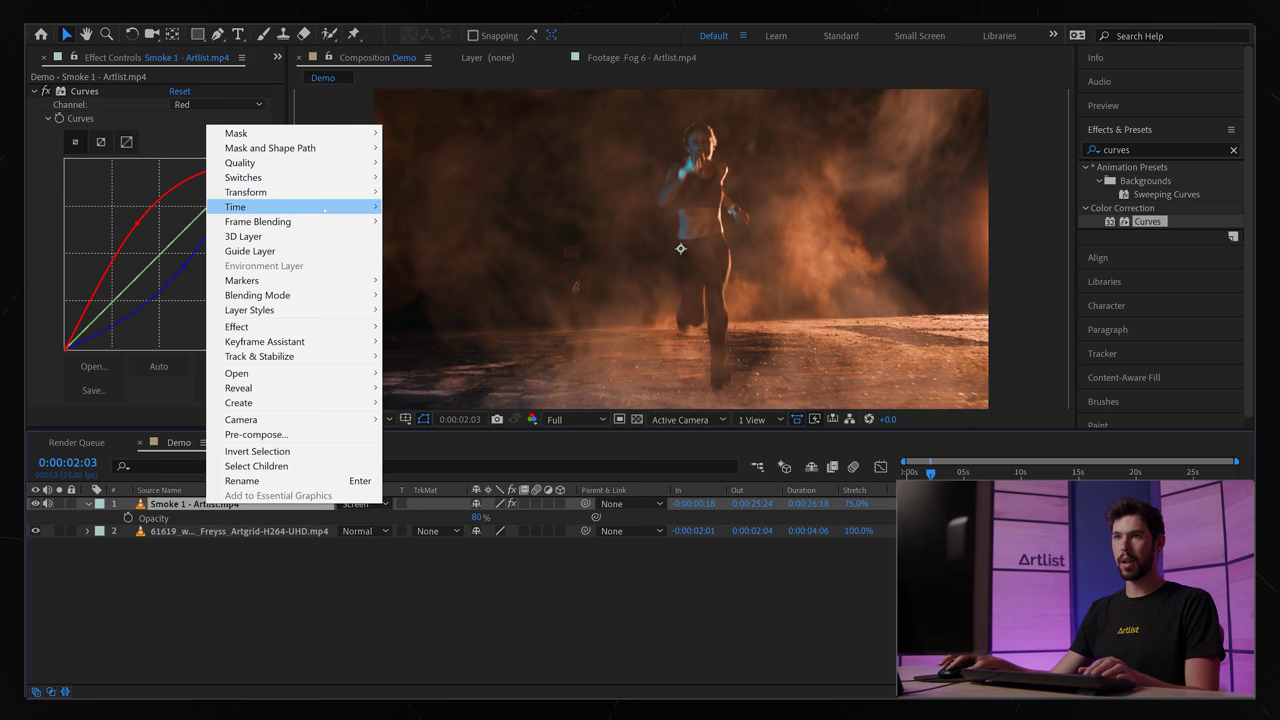
key(Escape)
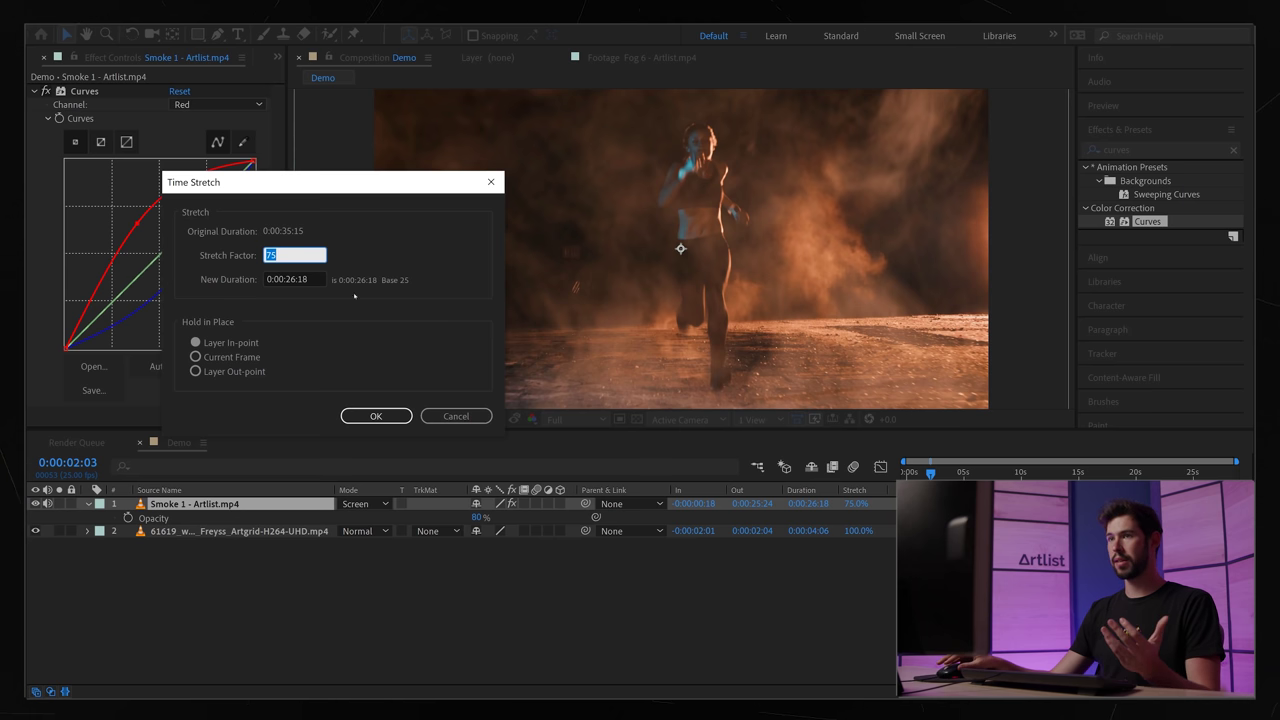
click(447, 416)
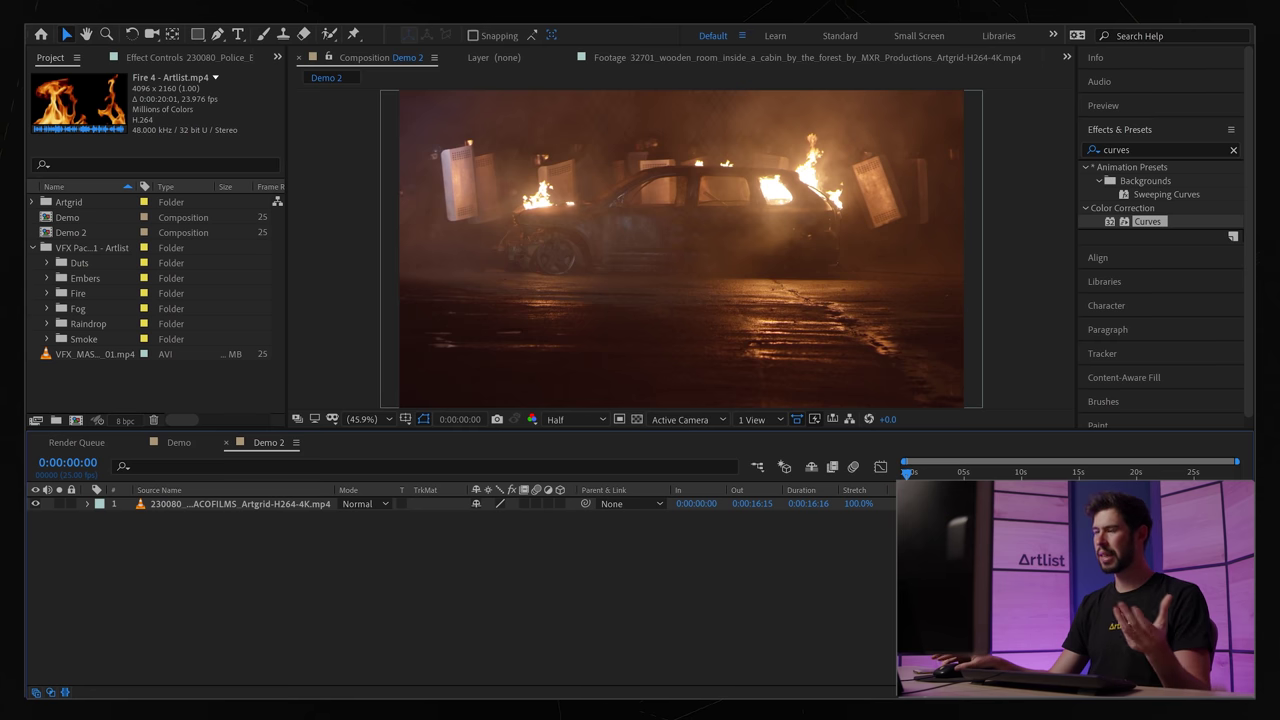
Step: Preview the burning-car footage and the clips in the Fire folder, and add Fire 3 above the car footage in Demo 2
key(space)
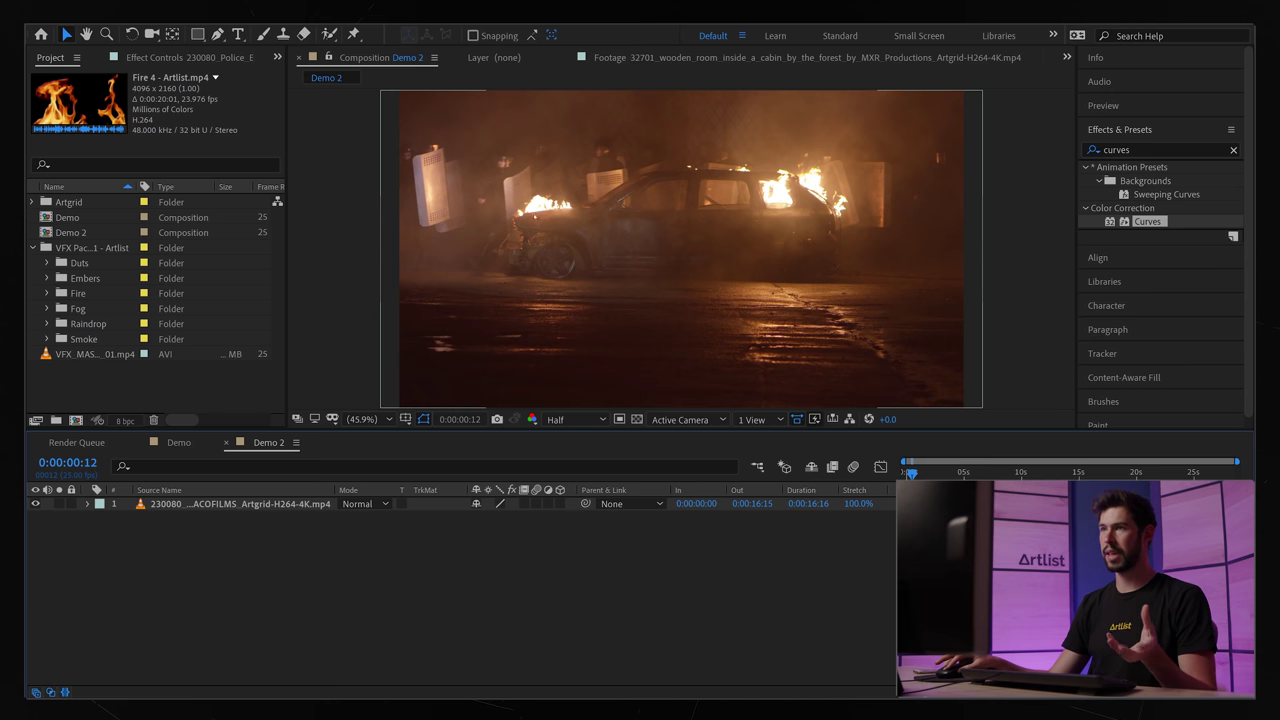
scroll(687, 243, up, 1)
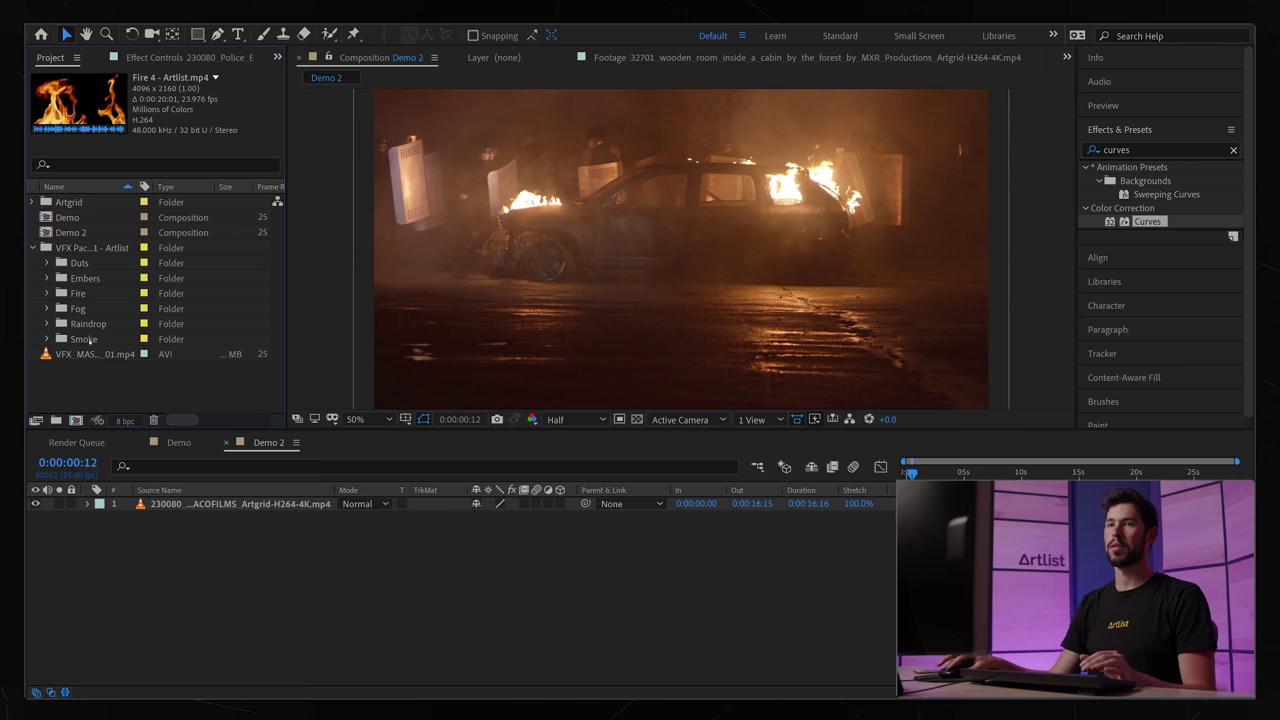
click(47, 294)
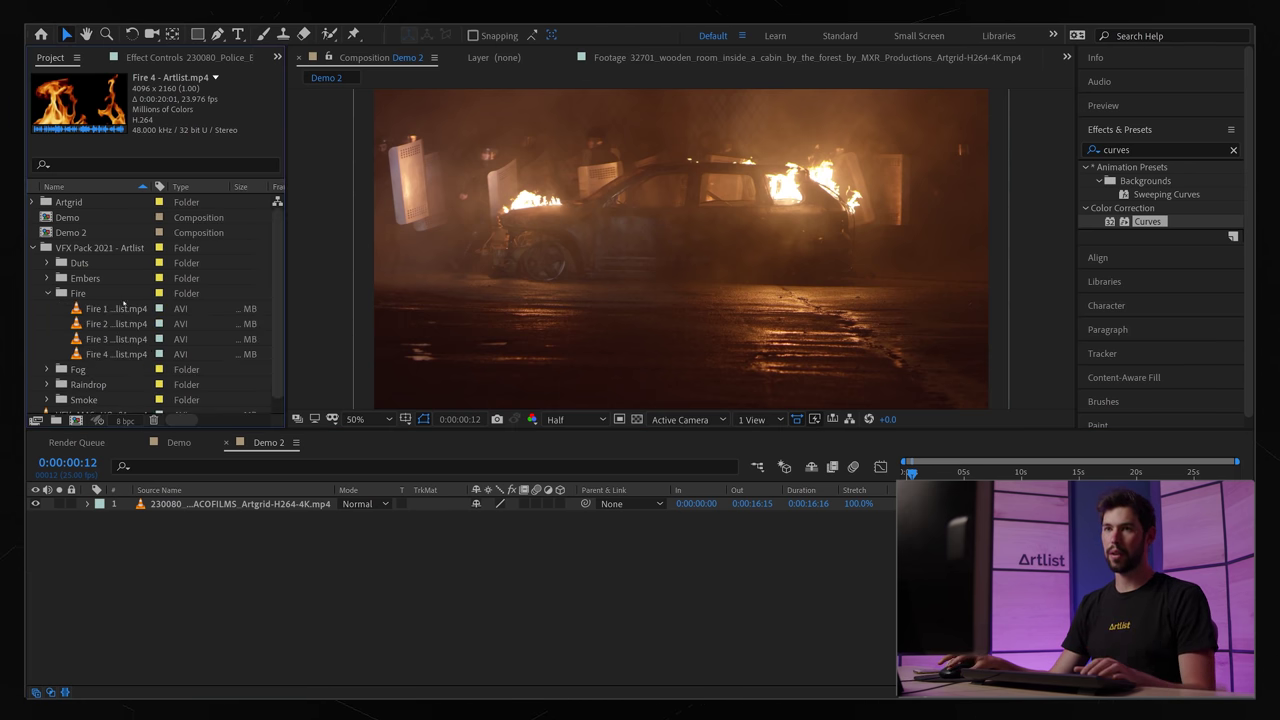
double_click(112, 308)
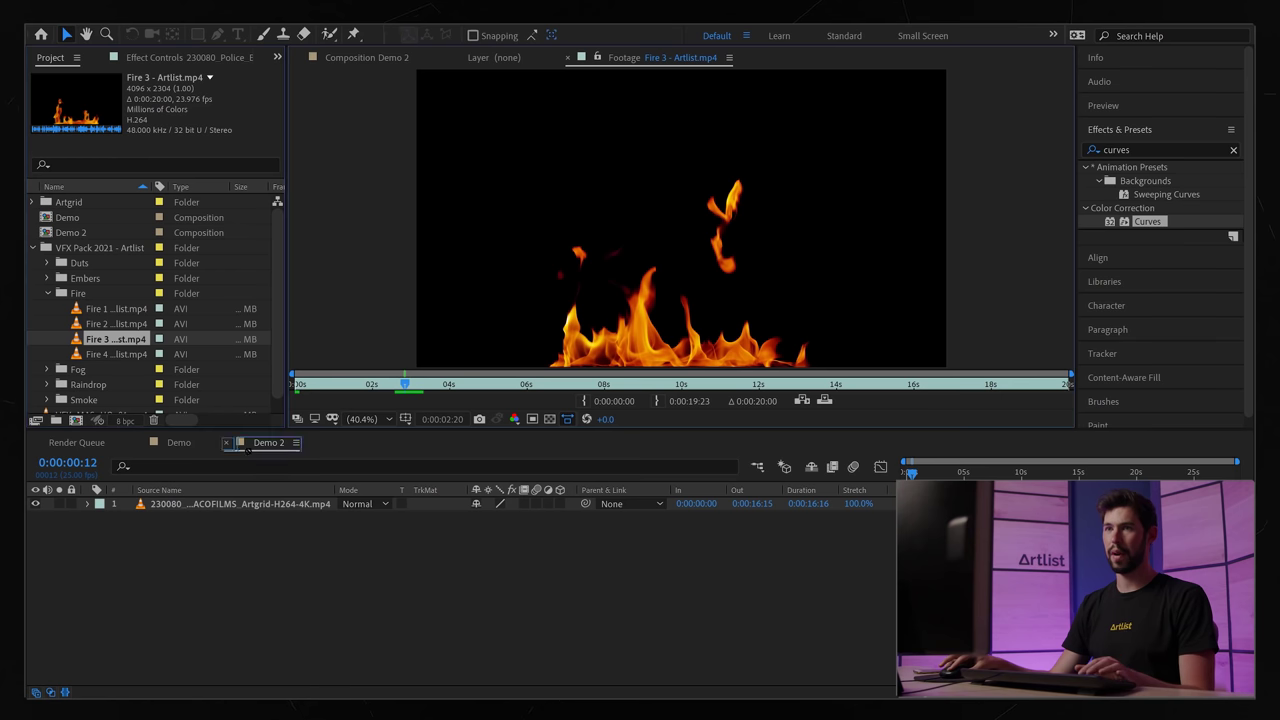
drag(115, 339, 234, 505)
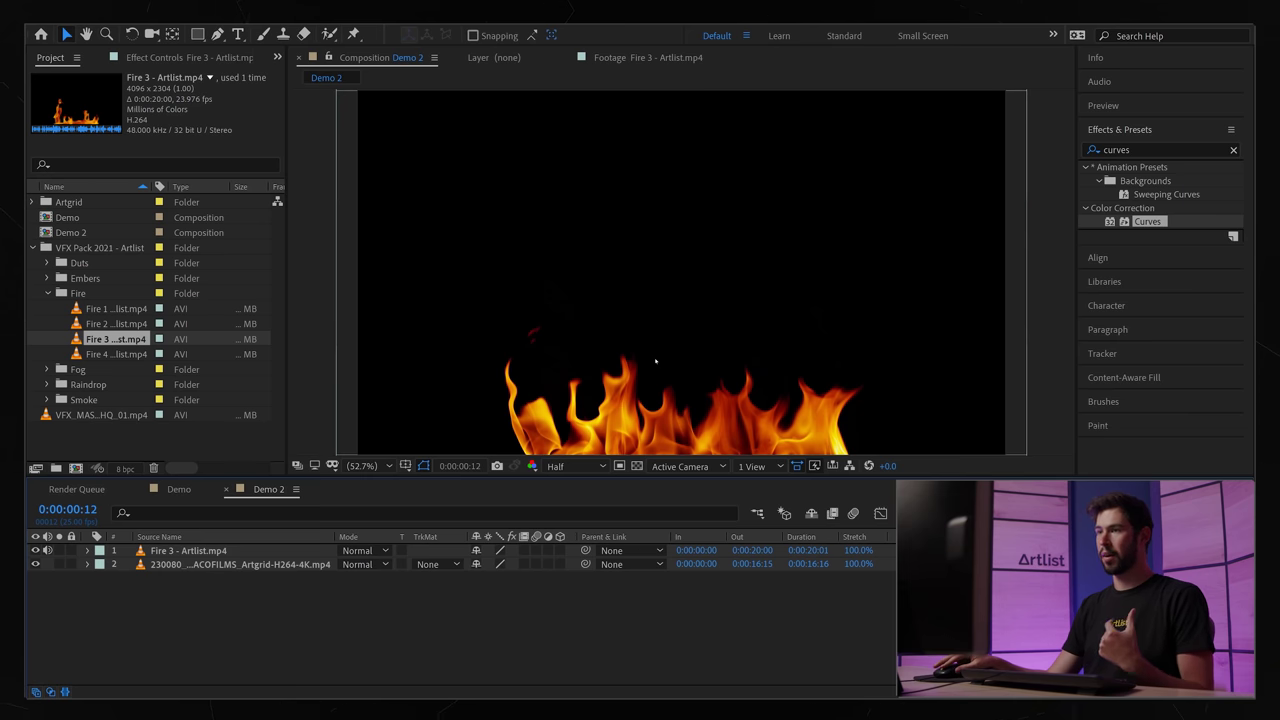
Step: Set the Fire 3 layer's blending mode to Screen
click(370, 551)
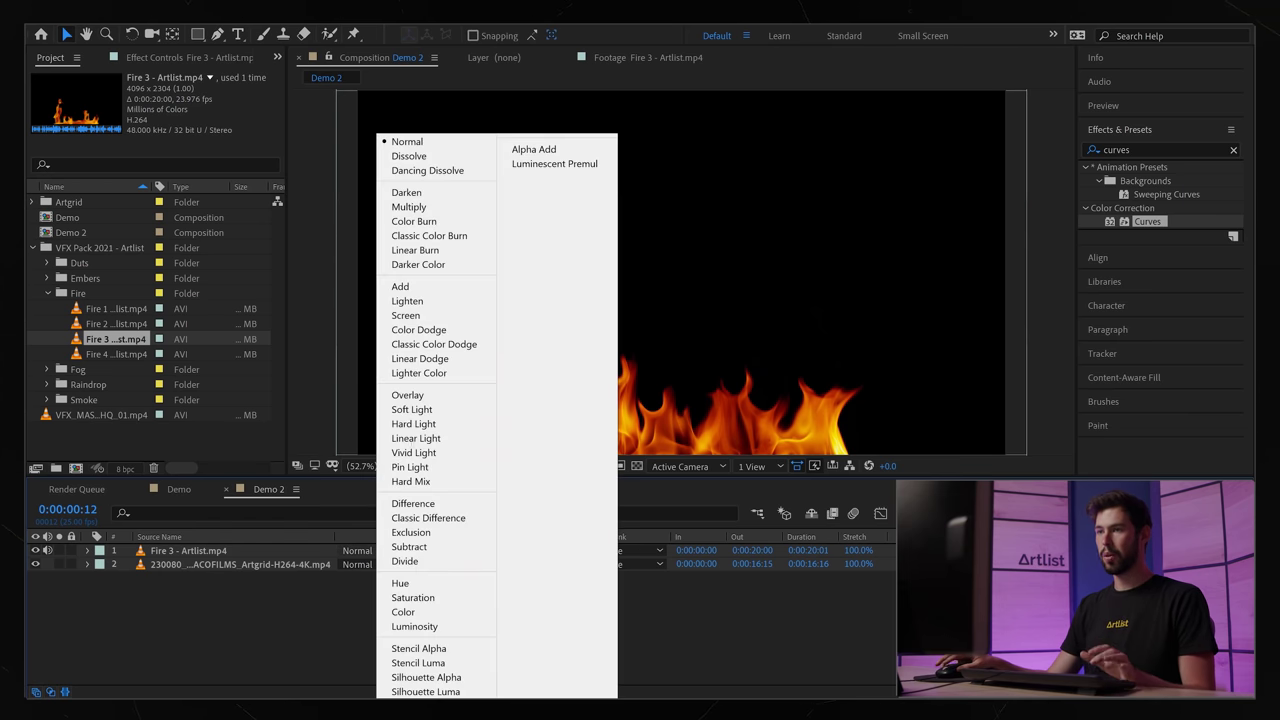
click(421, 318)
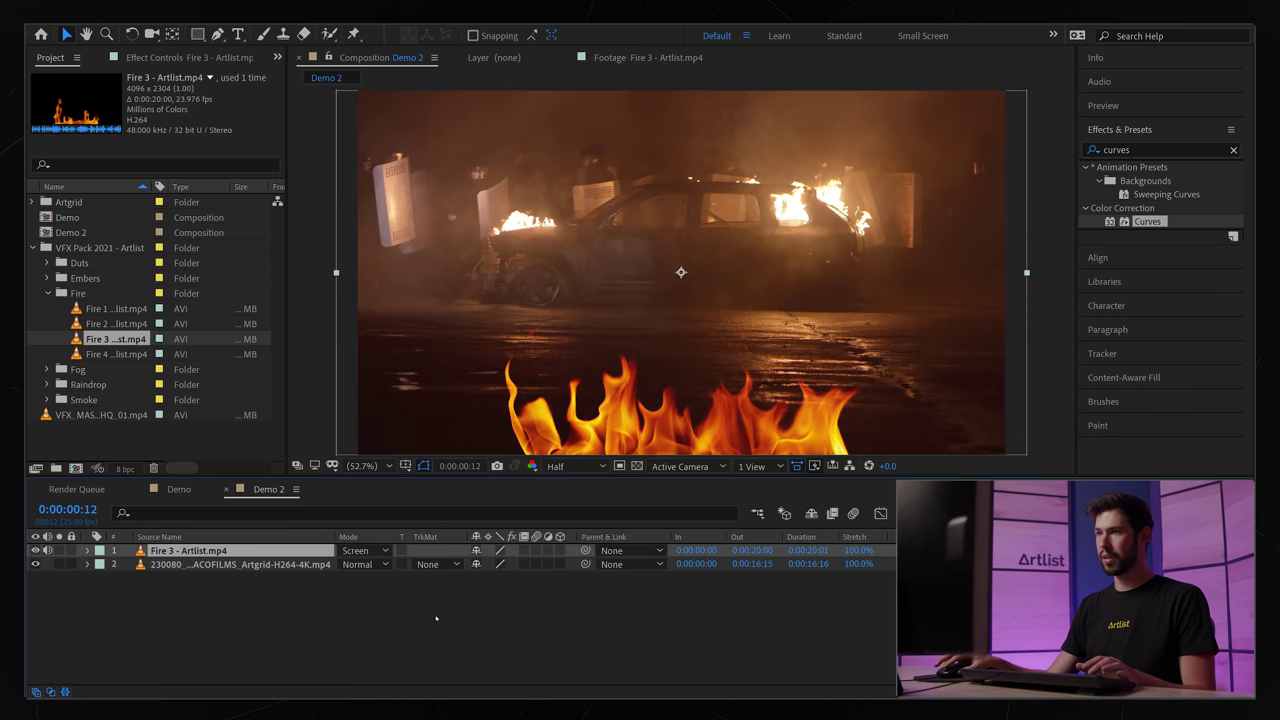
scroll(600, 322, down, 1)
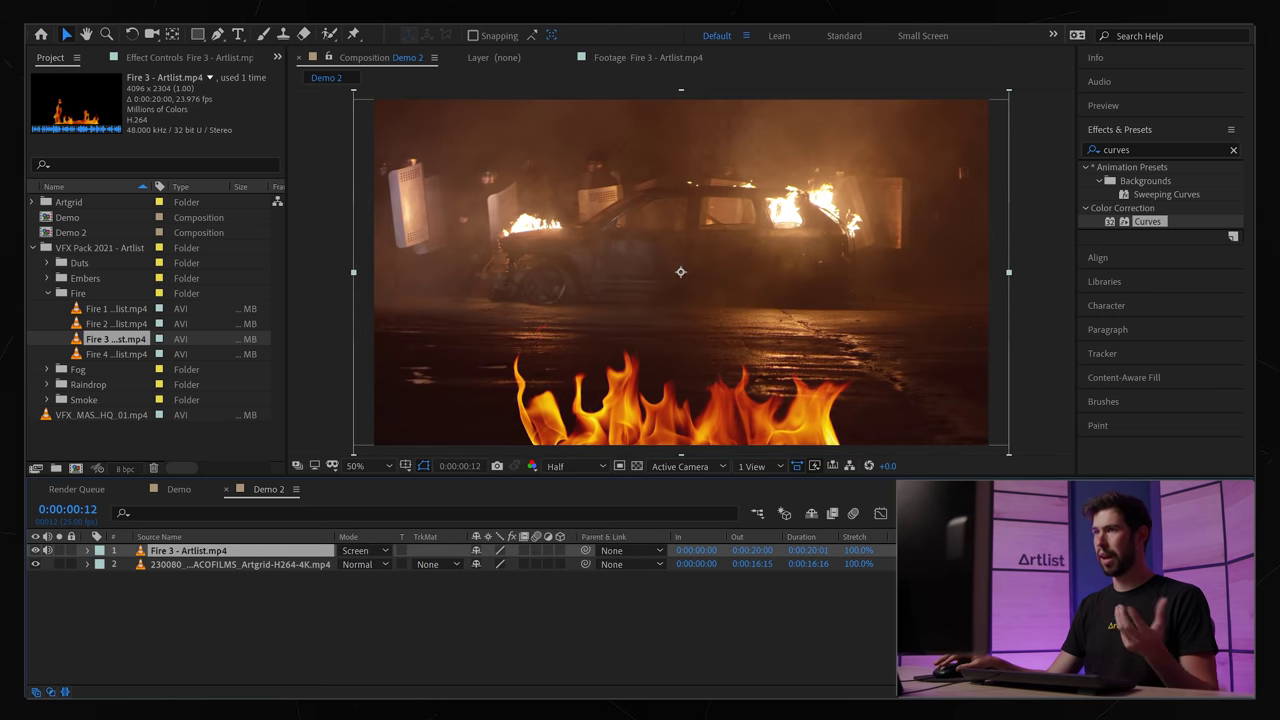
Step: Compare other blending modes on the Fire 3 layer and set it to Add
click(373, 551)
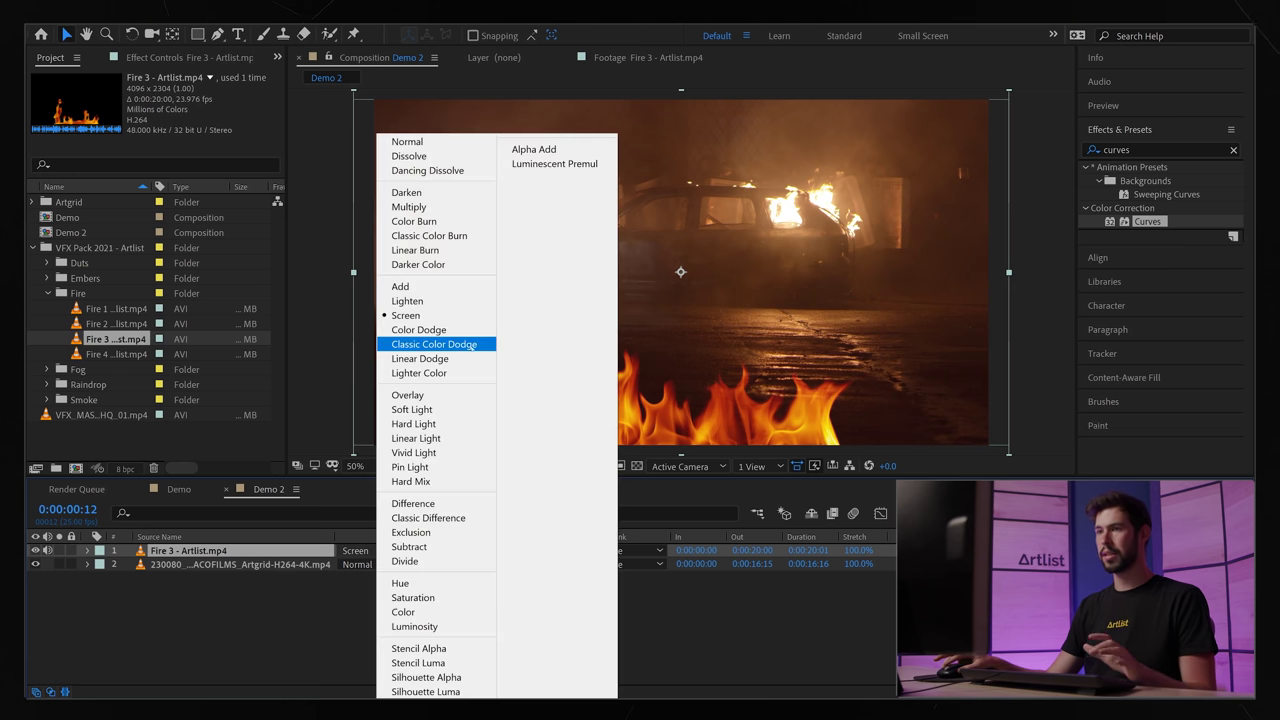
click(420, 285)
key(shift+equal)
key(shift+equal)
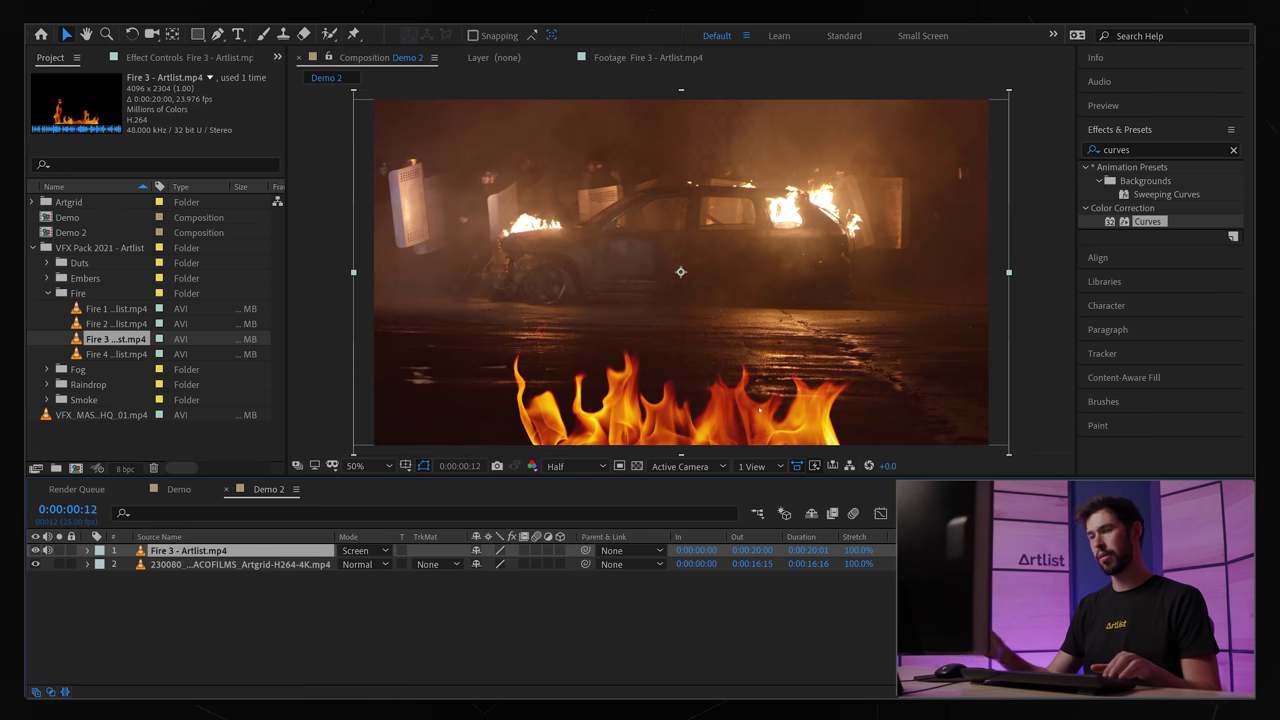
key(shift+minus)
key(shift+minus)
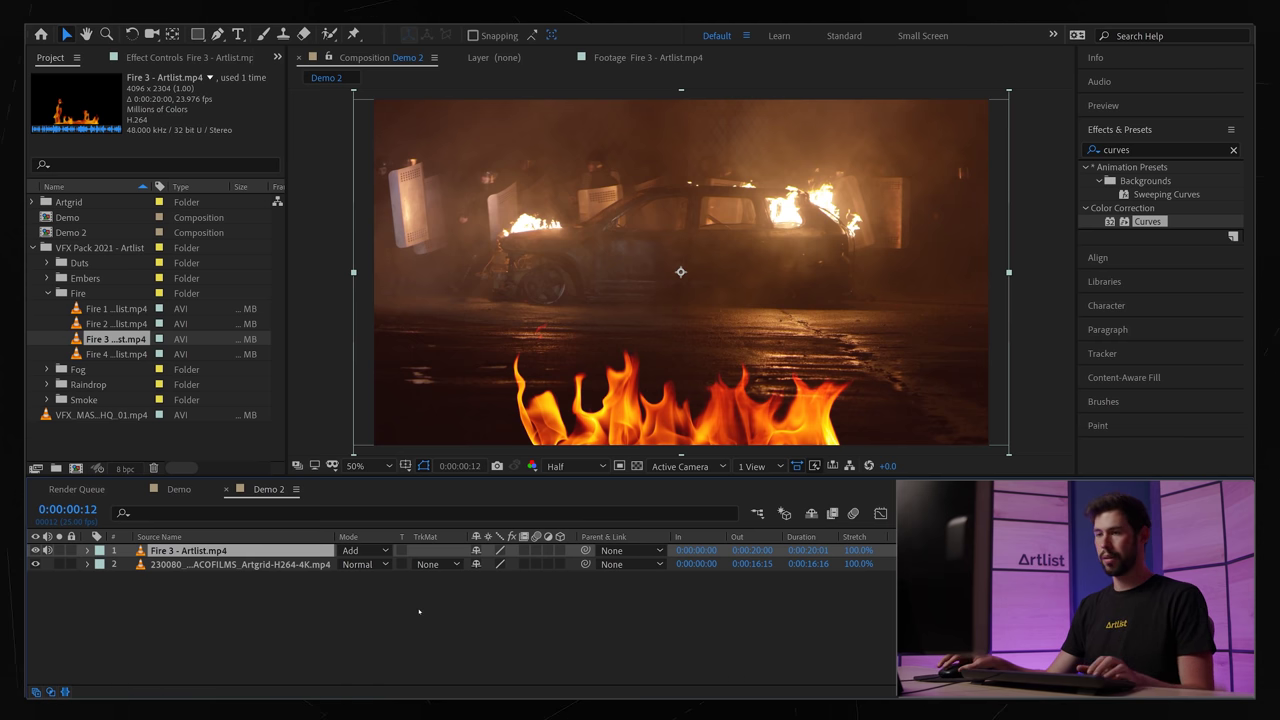
Step: Scale the Fire 3 layer to 16%, place its flames on the sill of the car's middle window, and preview from the start
key(s)
drag(497, 563, 419, 563)
drag(681, 303, 654, 218)
drag(493, 563, 480, 563)
drag(684, 231, 740, 226)
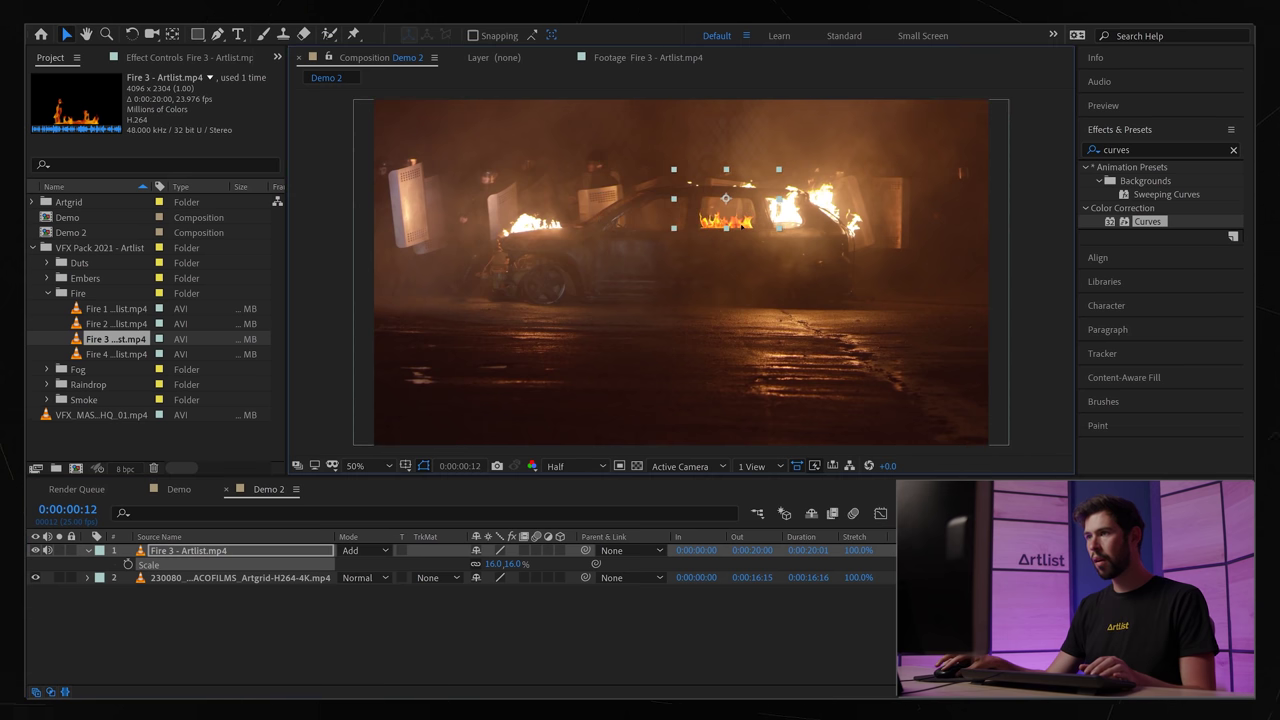
click(614, 446)
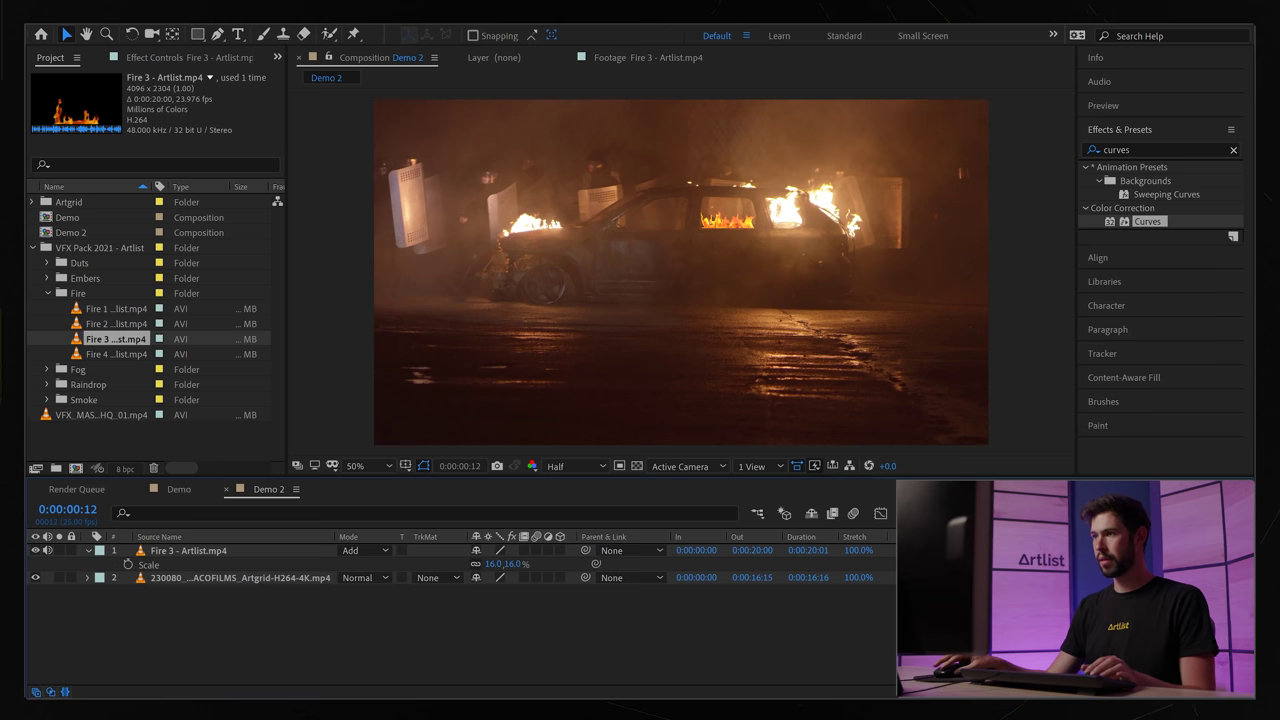
key(Home)
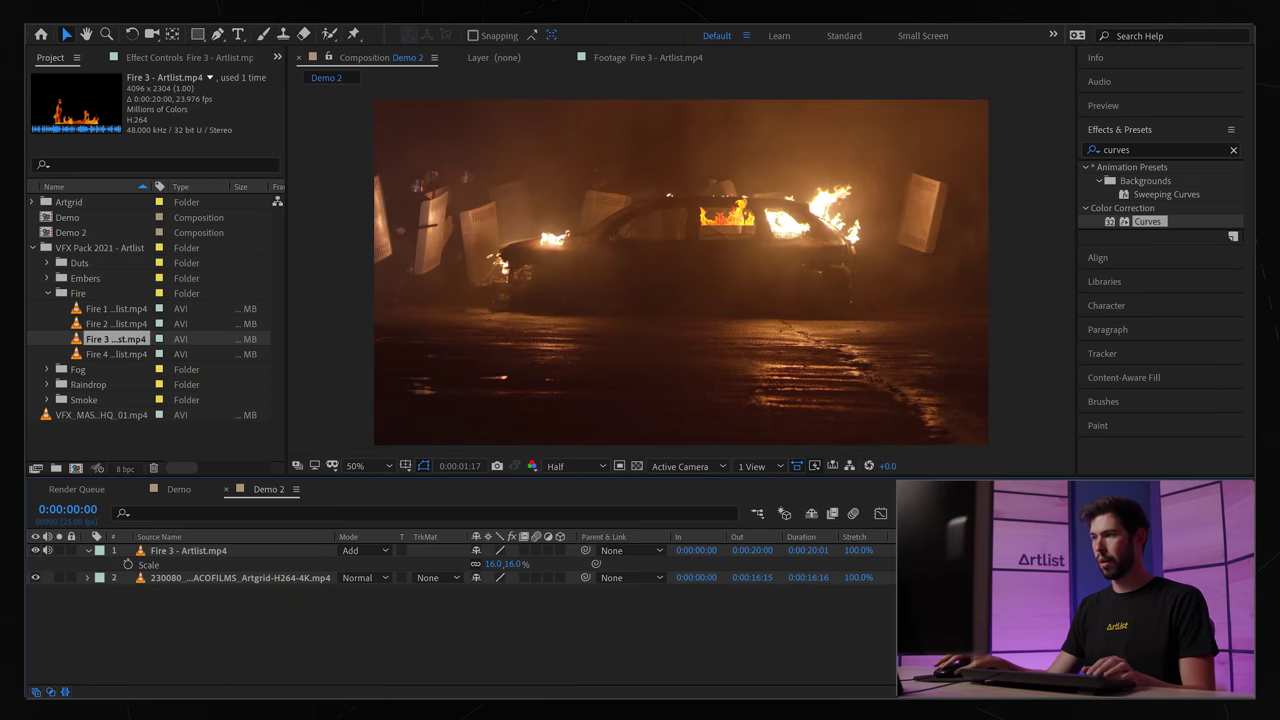
key(space)
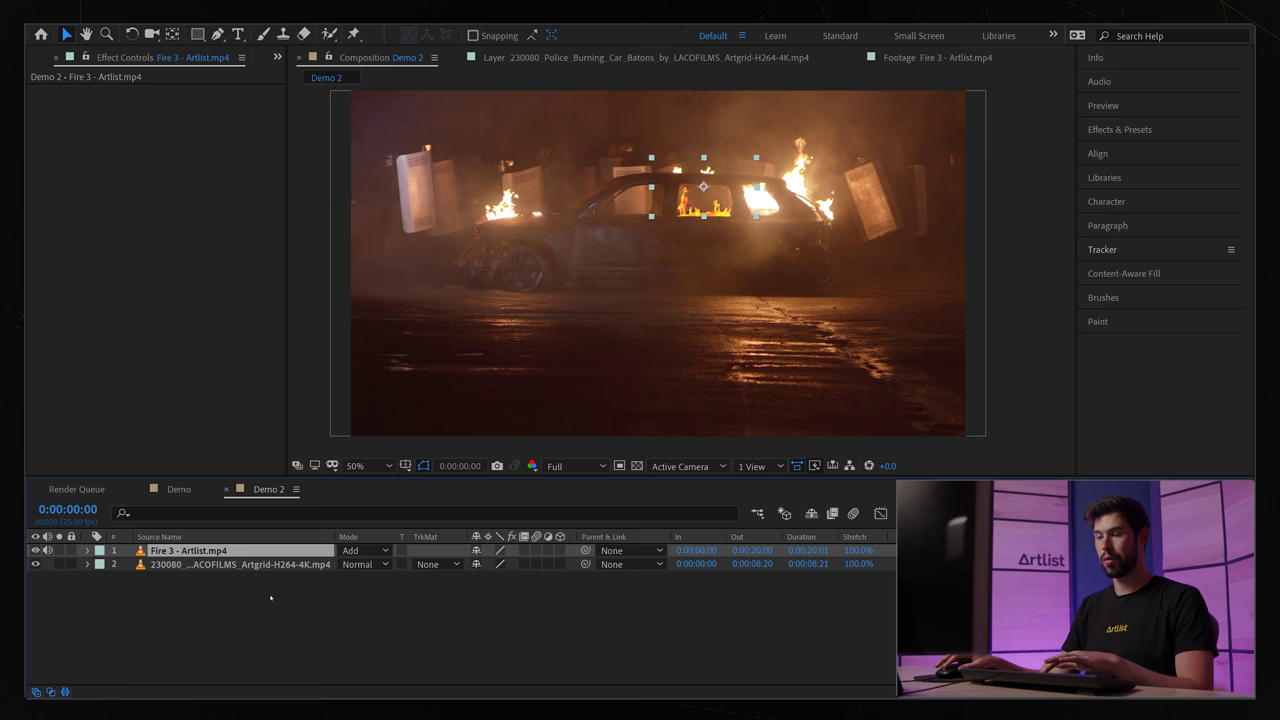
Step: Start position keyframes on the Fire 3 layer at the first frame and realign the flames with the window sill several frames in
key(p)
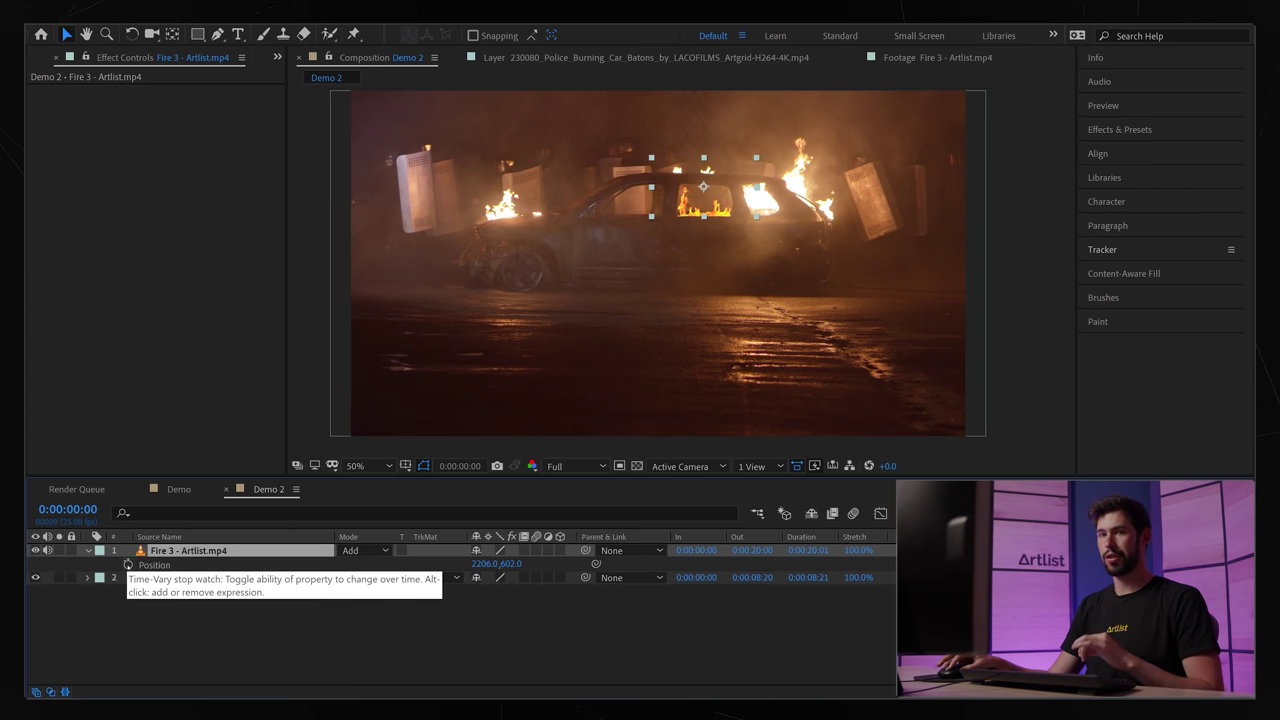
click(128, 565)
scroll(710, 195, up, 3)
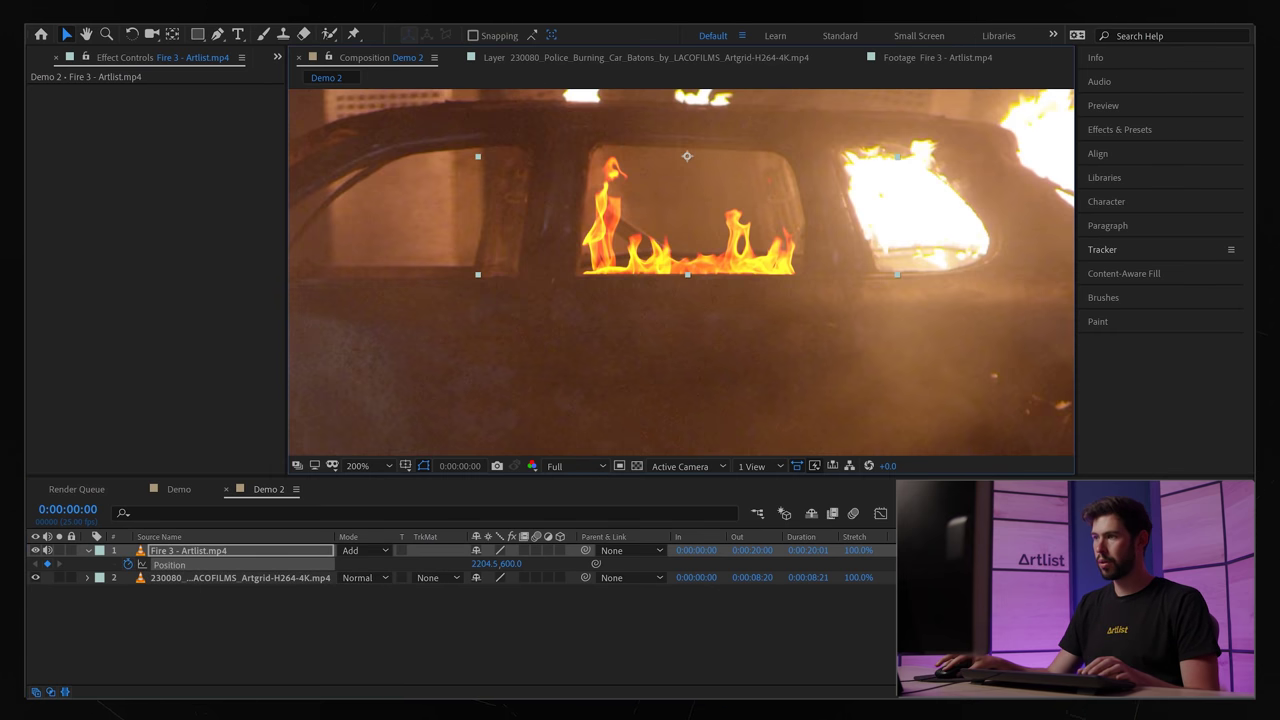
key(shift+Page_Down)
key(Page_Down)
key(Page_Down)
key(Page_Down)
key(Page_Down)
drag(724, 272, 727, 280)
Step: Step through the shot and reposition the Fire 3 layer at intervals so the flames follow the moving car window
key(Page_Down)
key(Page_Down)
key(Page_Down)
key(Page_Down)
key(Page_Down)
key(Page_Down)
key(Page_Down)
key(Page_Down)
key(Page_Down)
key(Page_Down)
key(Page_Down)
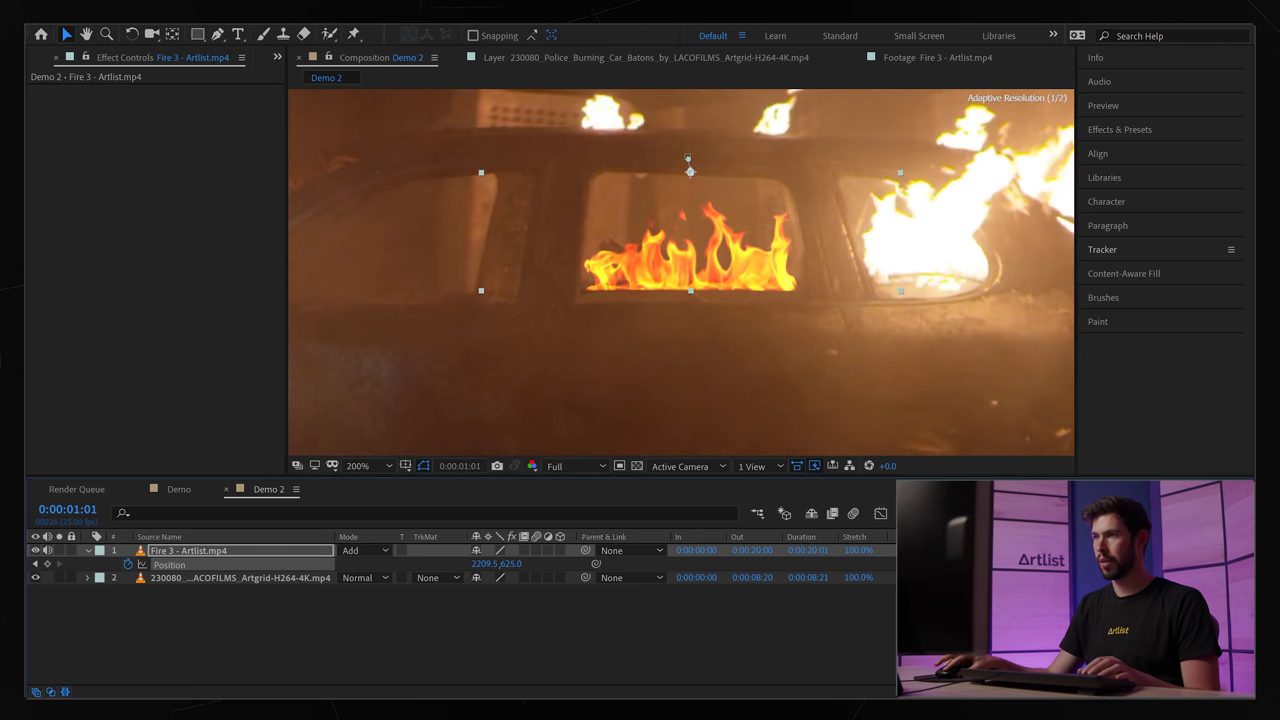
key(Page_Down)
key(Page_Down)
key(Page_Down)
key(Page_Down)
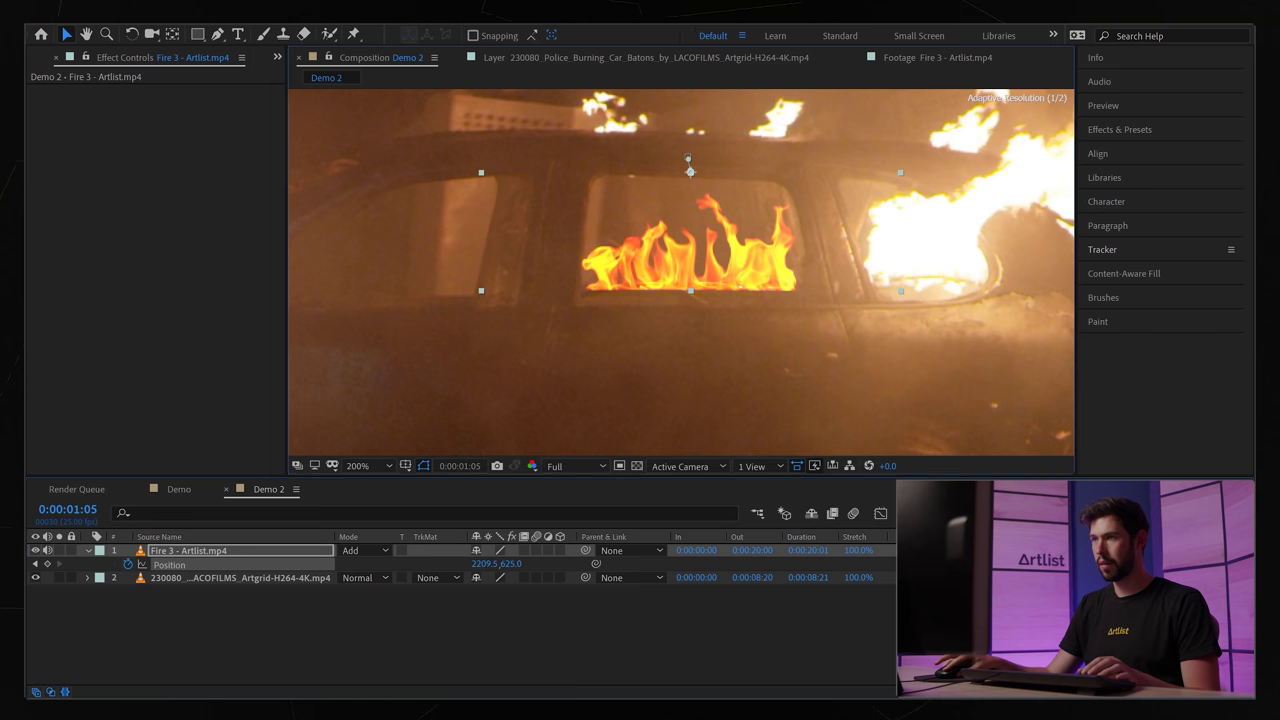
drag(739, 278, 745, 298)
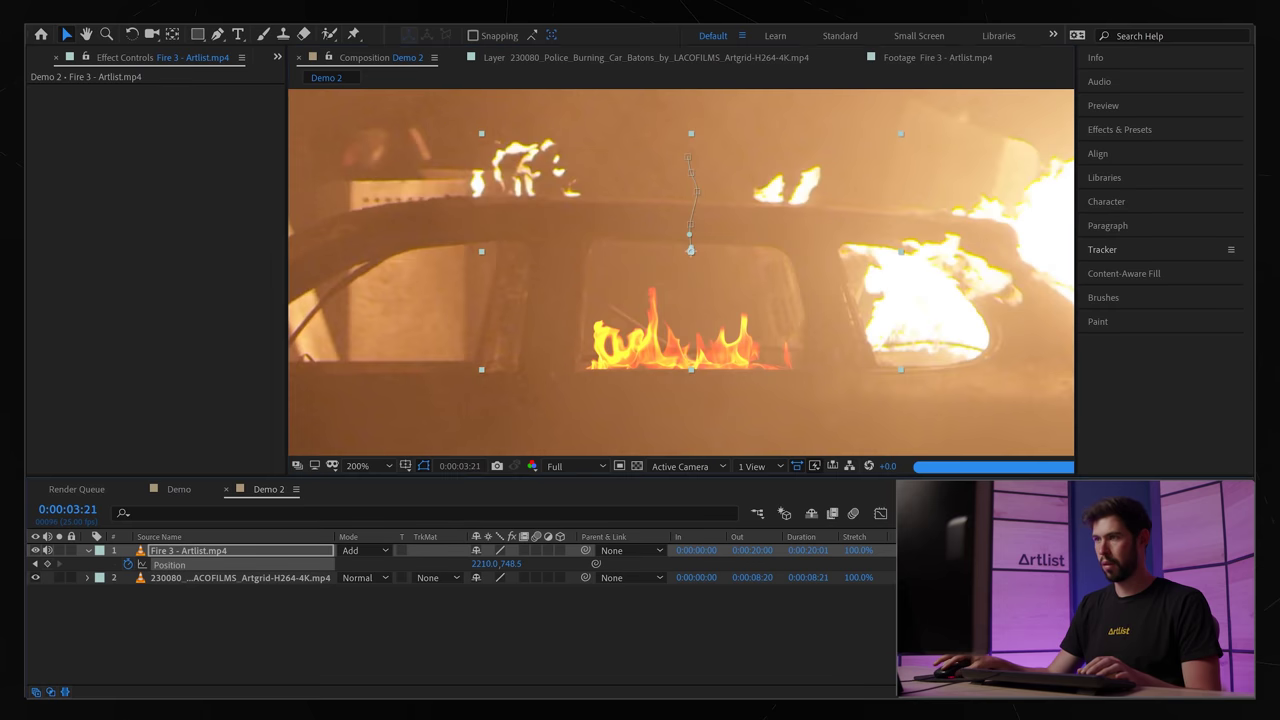
mouse_move(690, 250)
mouse_down()
mouse_move(695, 268)
mouse_move(694, 245)
mouse_move(777, 238)
mouse_up()
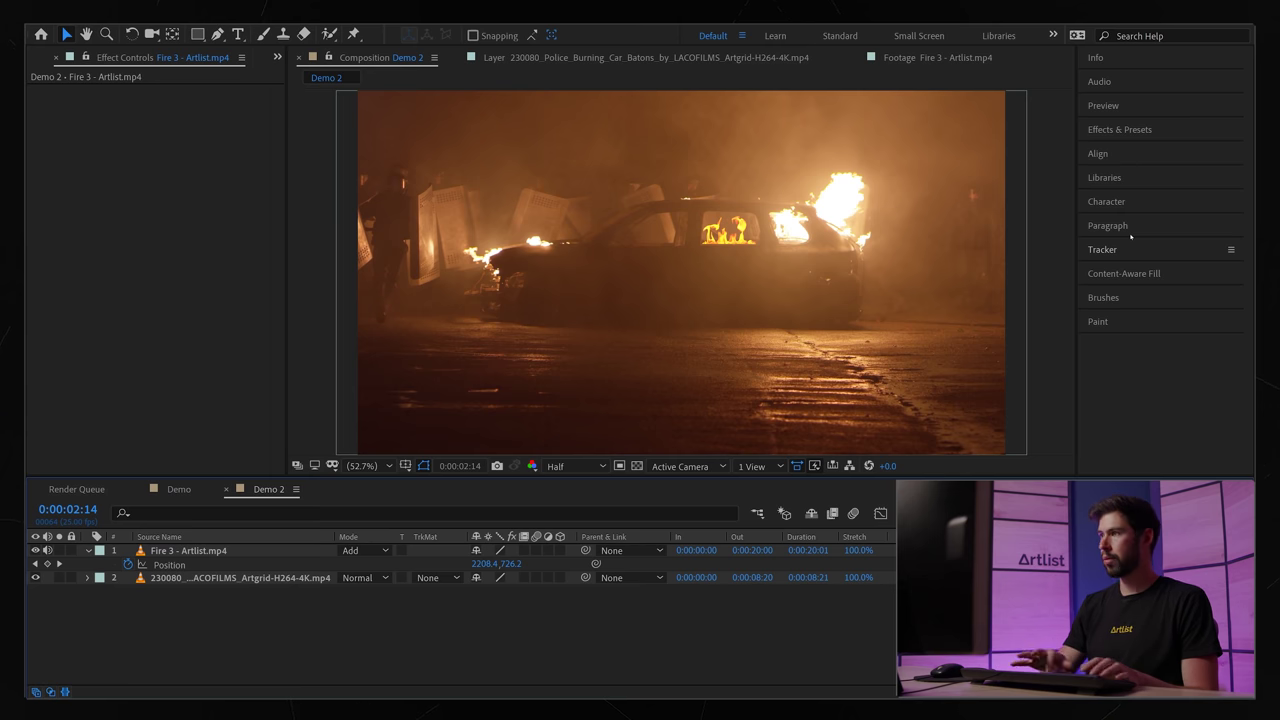
Step: Find the Glow effect and apply it to the Fire 3 layer
click(1130, 130)
click(1133, 150)
text(glow)
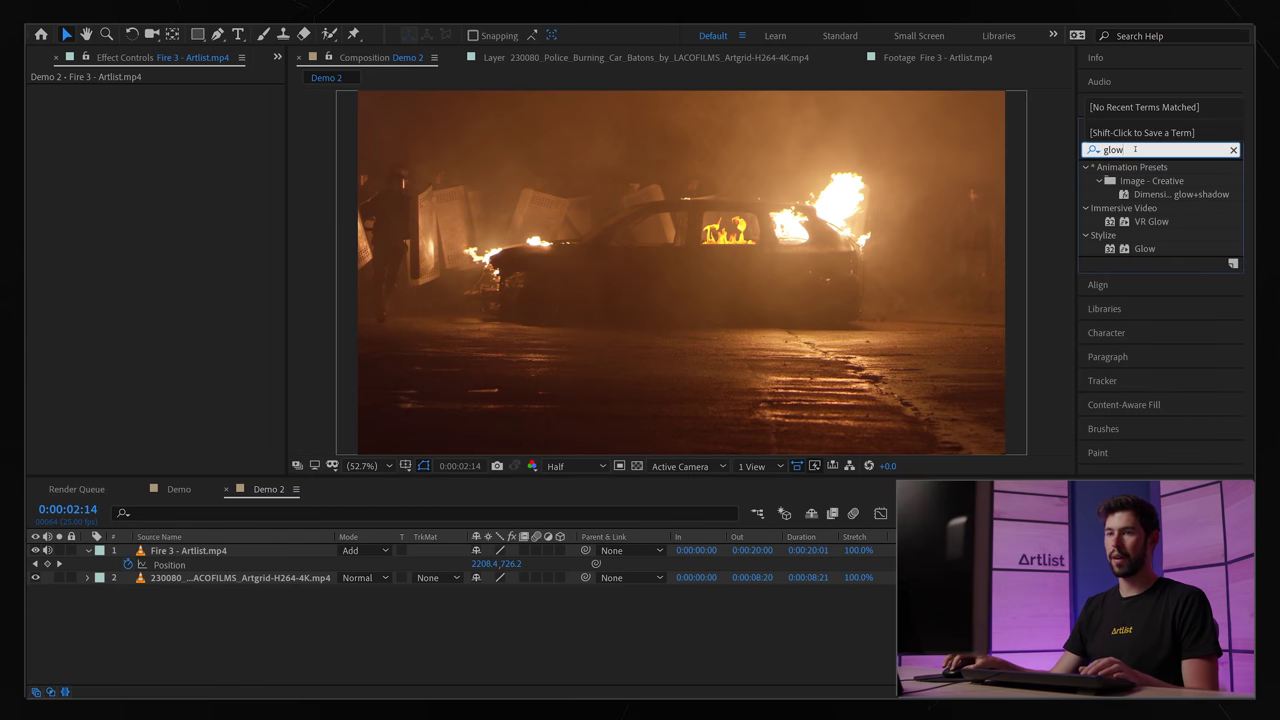
double_click(1144, 248)
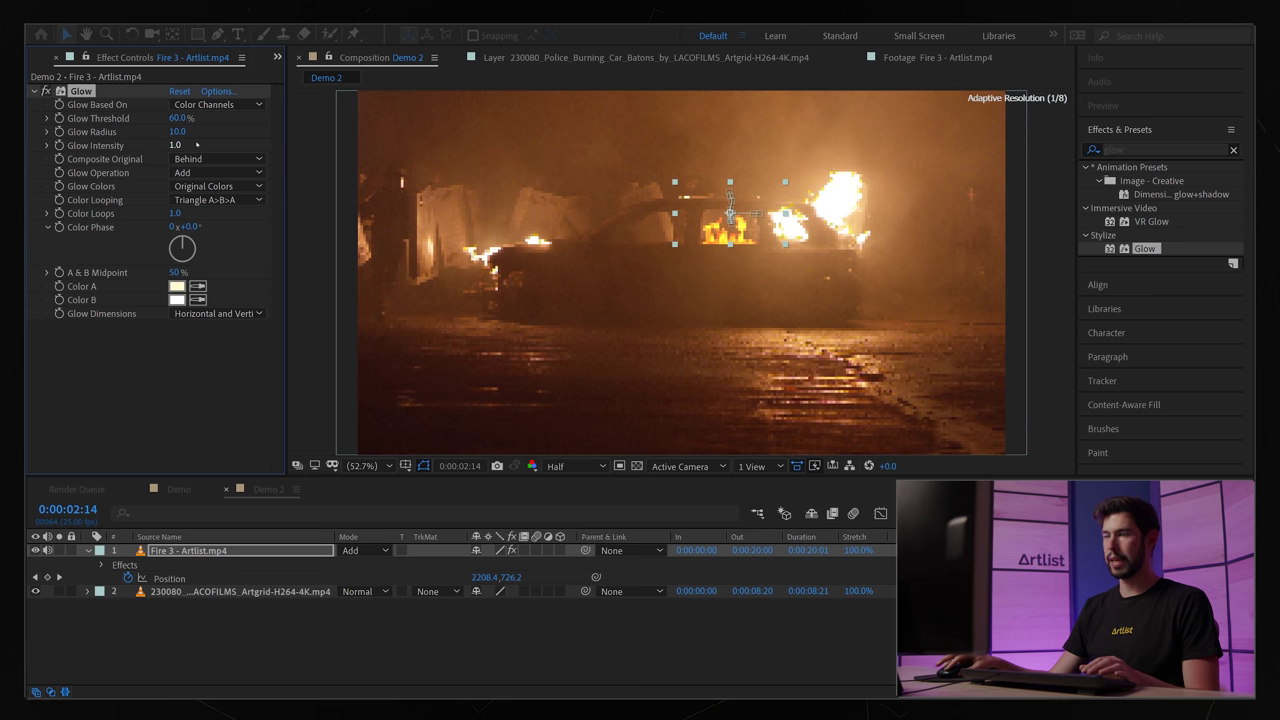
Step: Set the fire's Glow threshold to 50.2%, radius to 8.7 and intensity to 1.3
click(47, 145)
drag(117, 167, 191, 166)
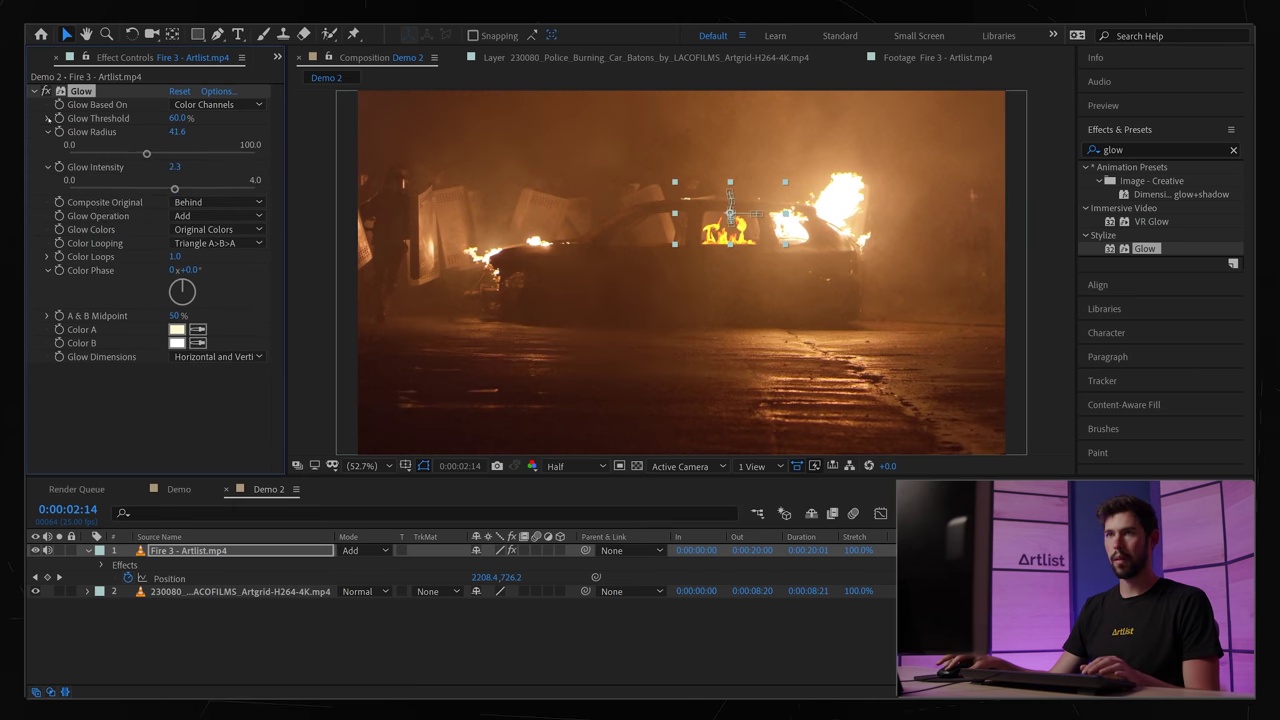
click(47, 118)
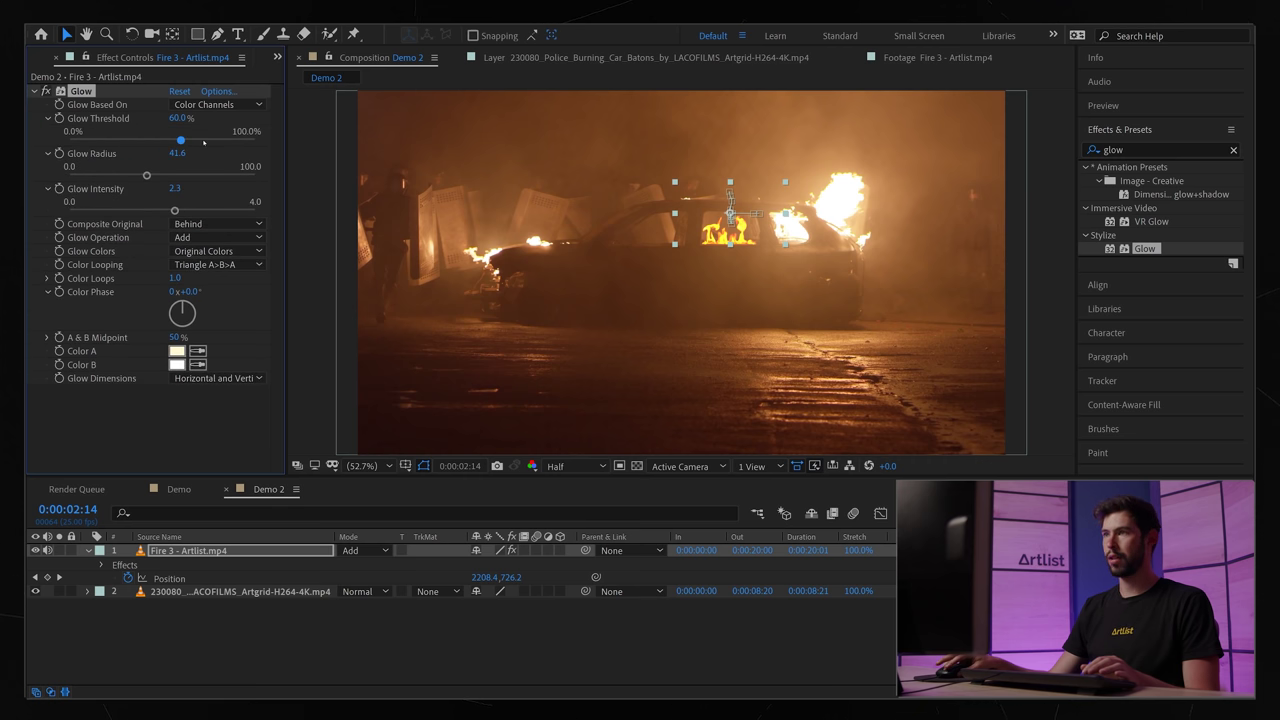
drag(203, 143, 129, 211)
key(slash)
drag(118, 140, 171, 144)
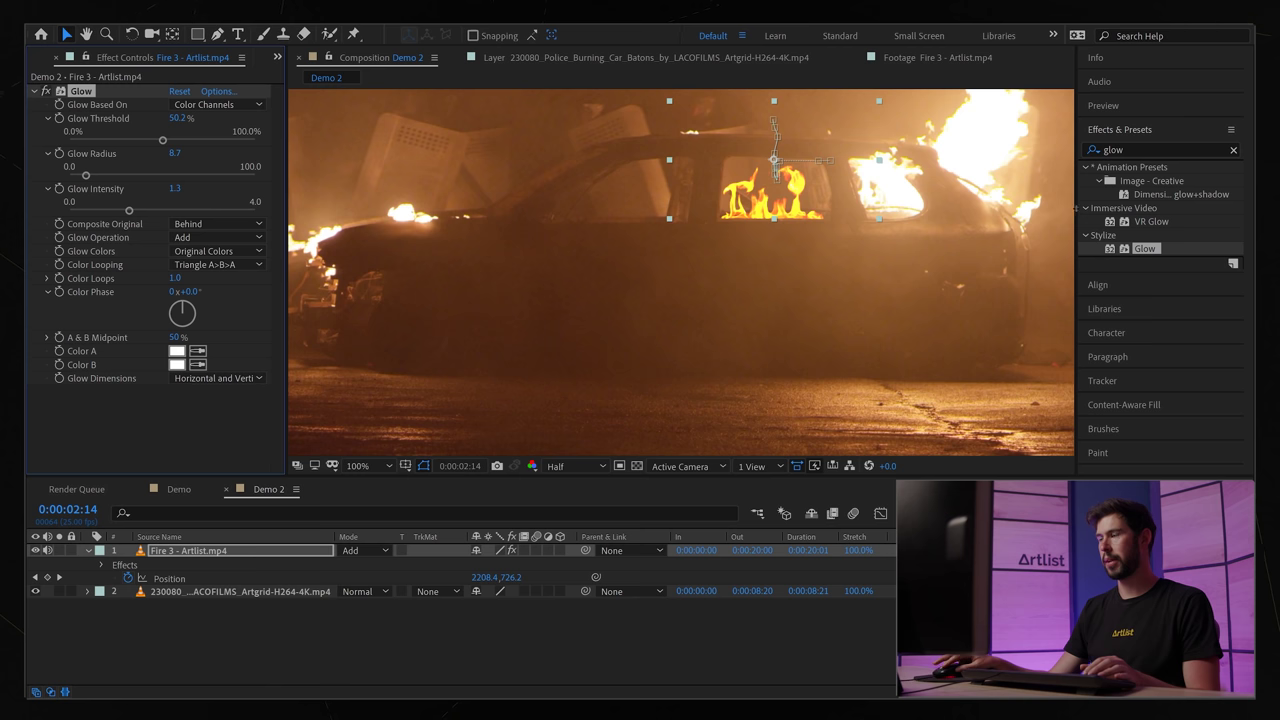
Step: Apply the Curves effect to the Fire 3 layer and raise the RGB midtones
click(1134, 150)
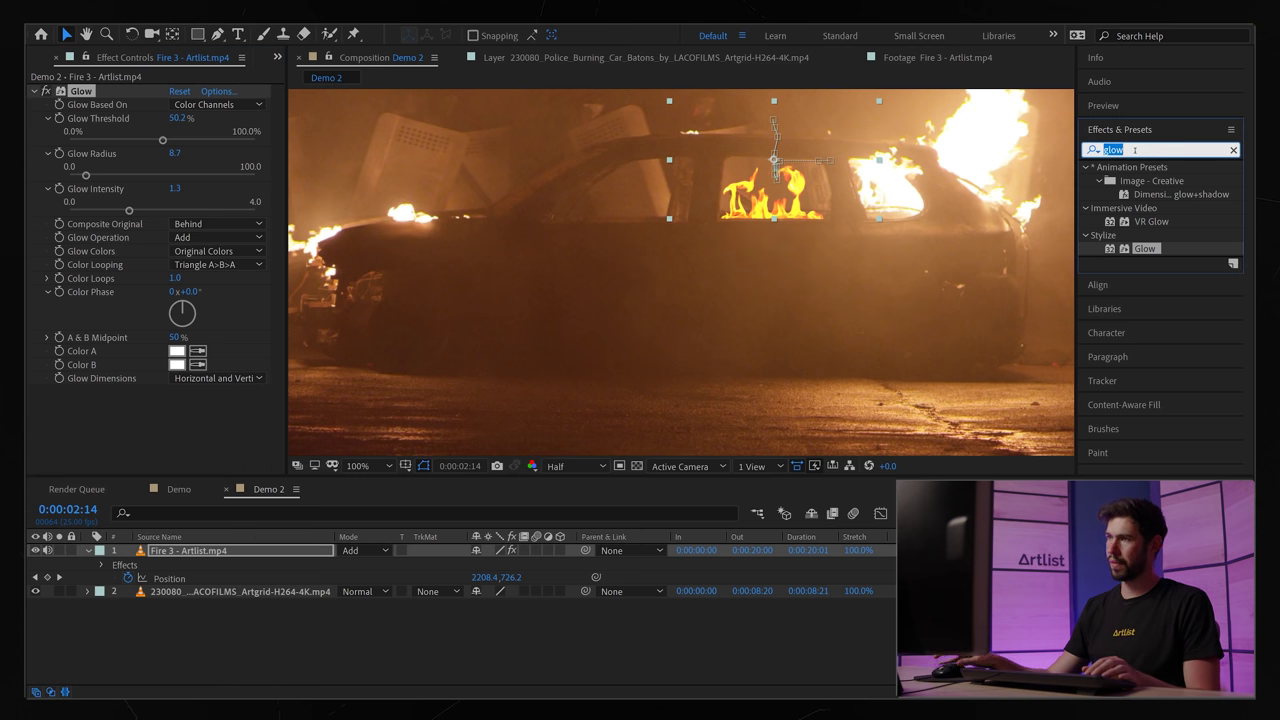
text(cruves)
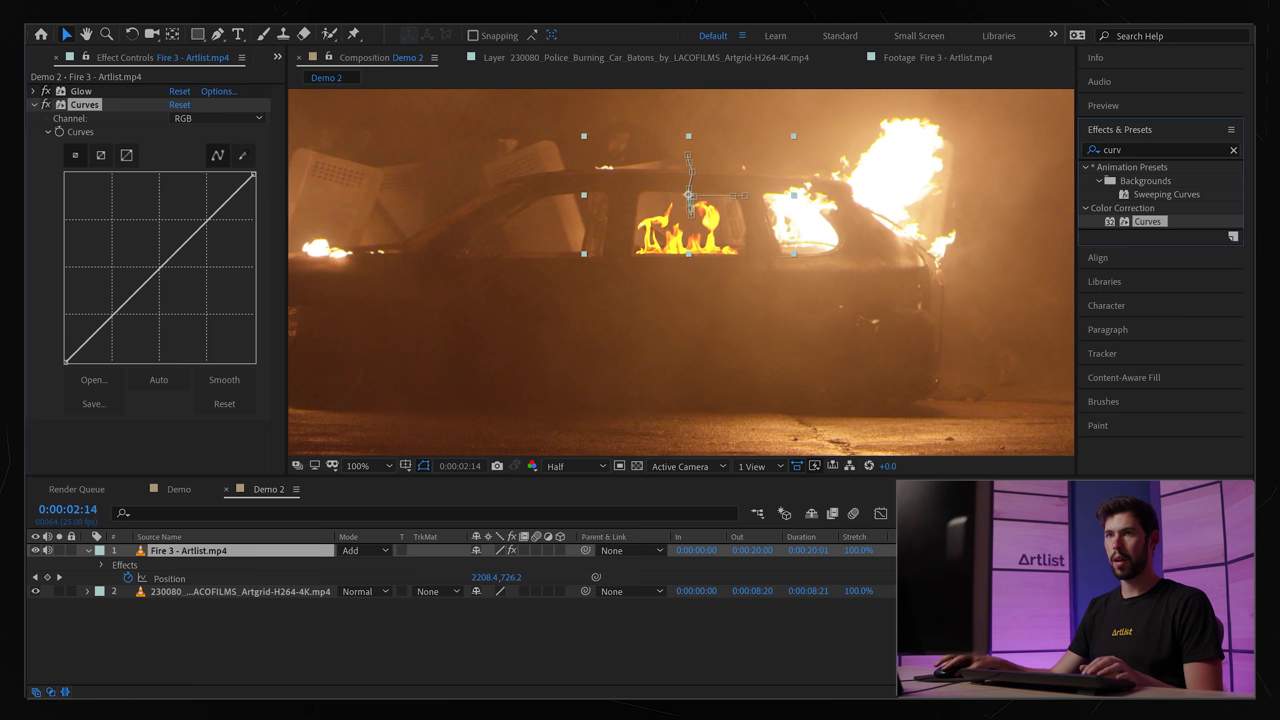
drag(160, 266, 137, 242)
Step: Apply the Tint effect to the Fire 3 layer and set Amount to Tint to 79.7%
click(1141, 150)
text(tint)
drag(1142, 221, 905, 218)
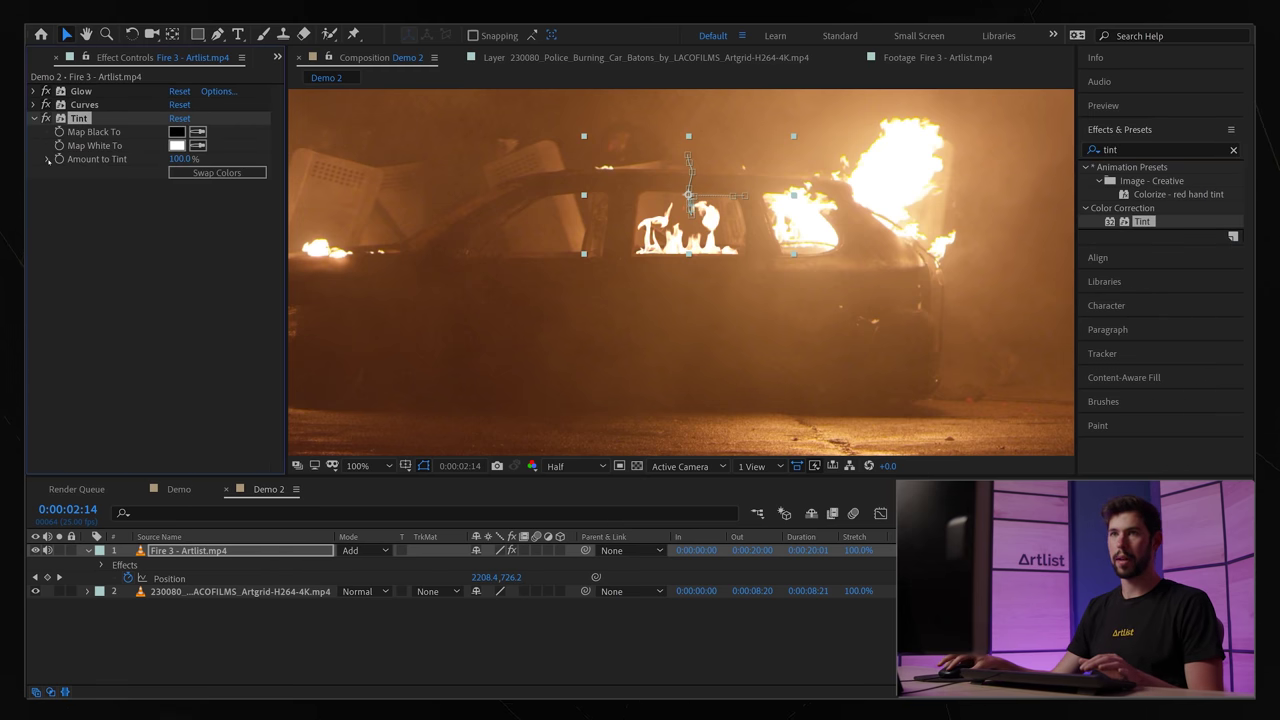
click(47, 159)
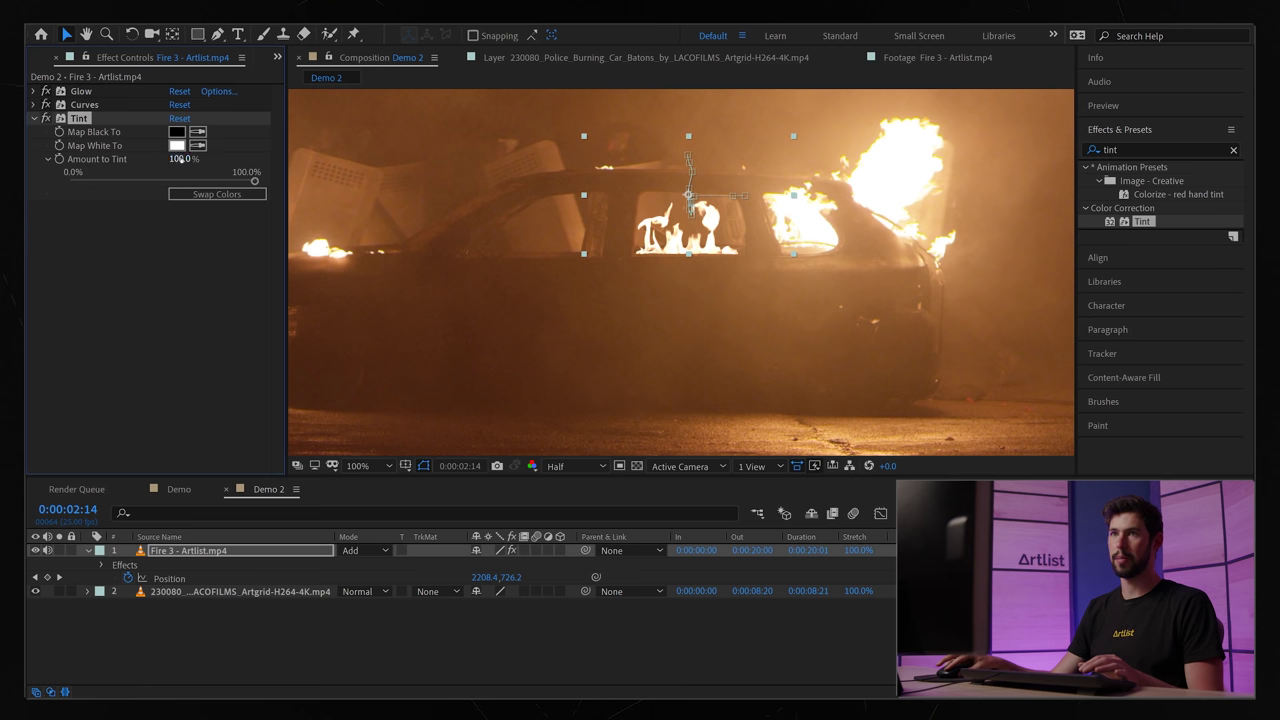
drag(233, 183, 216, 181)
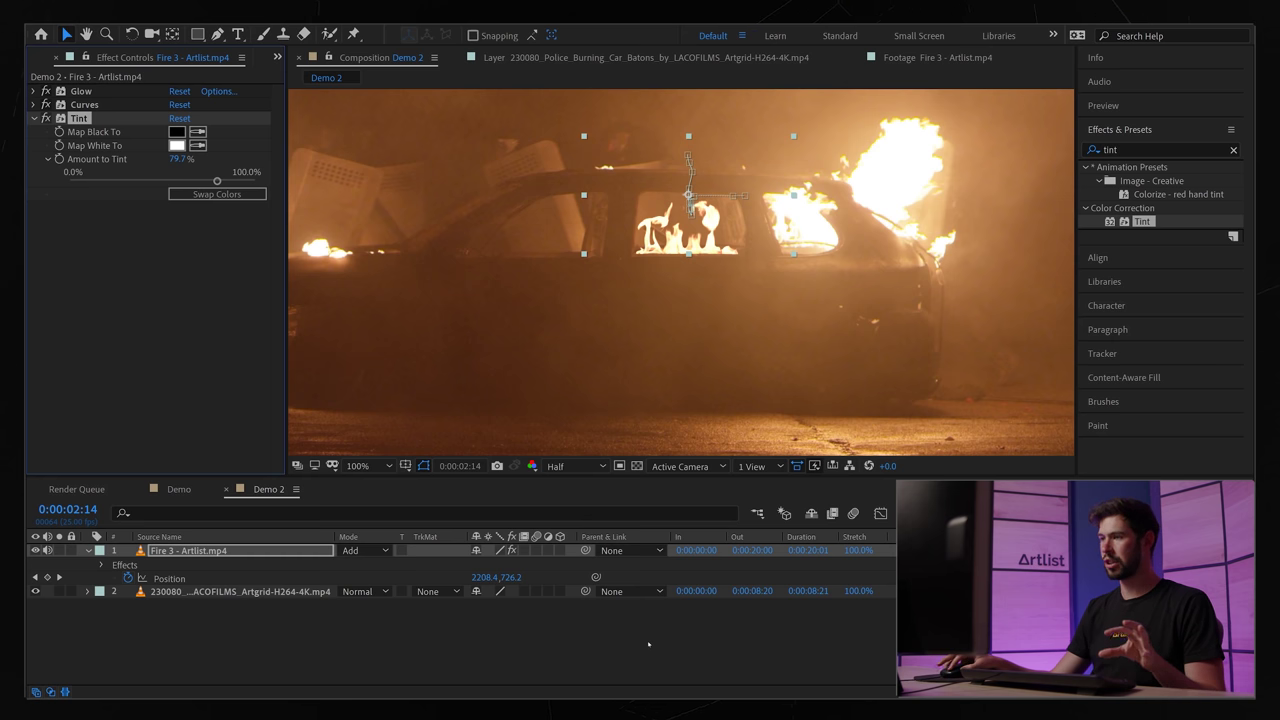
Step: Apply the Gaussian Blur effect to the Fire 3 layer and set its Blurriness to 31.8
click(649, 644)
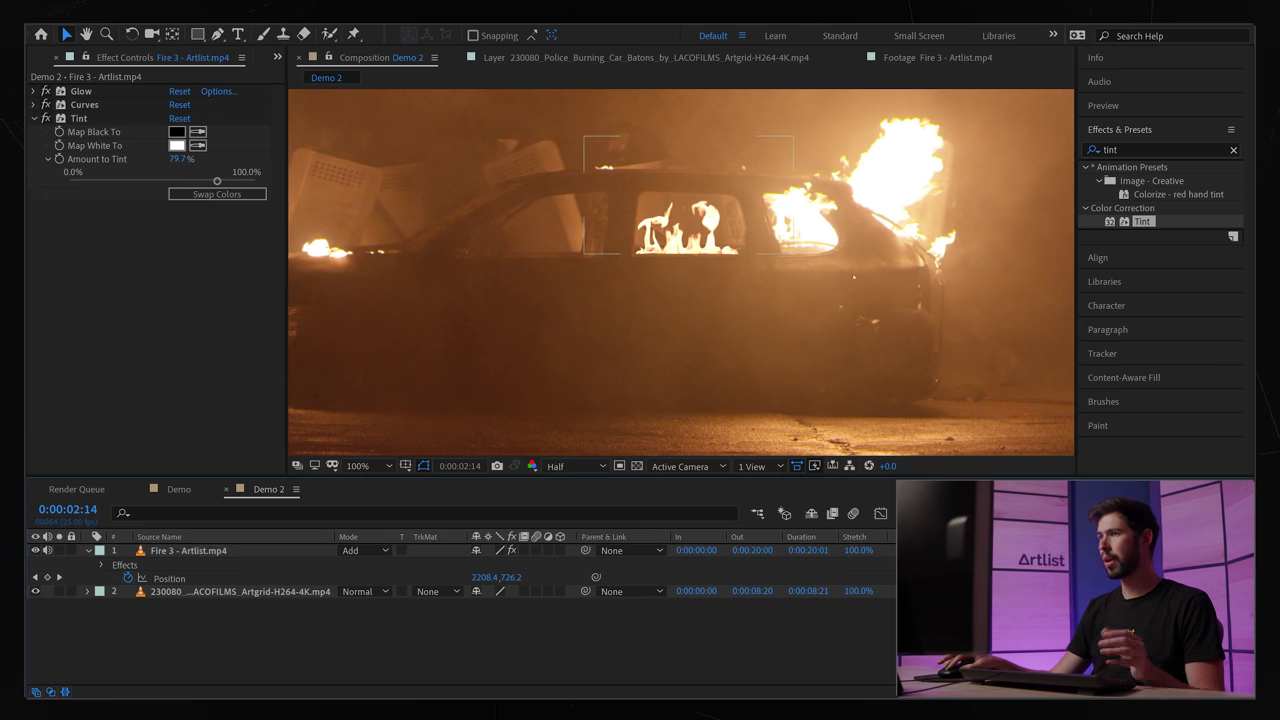
text(gau)
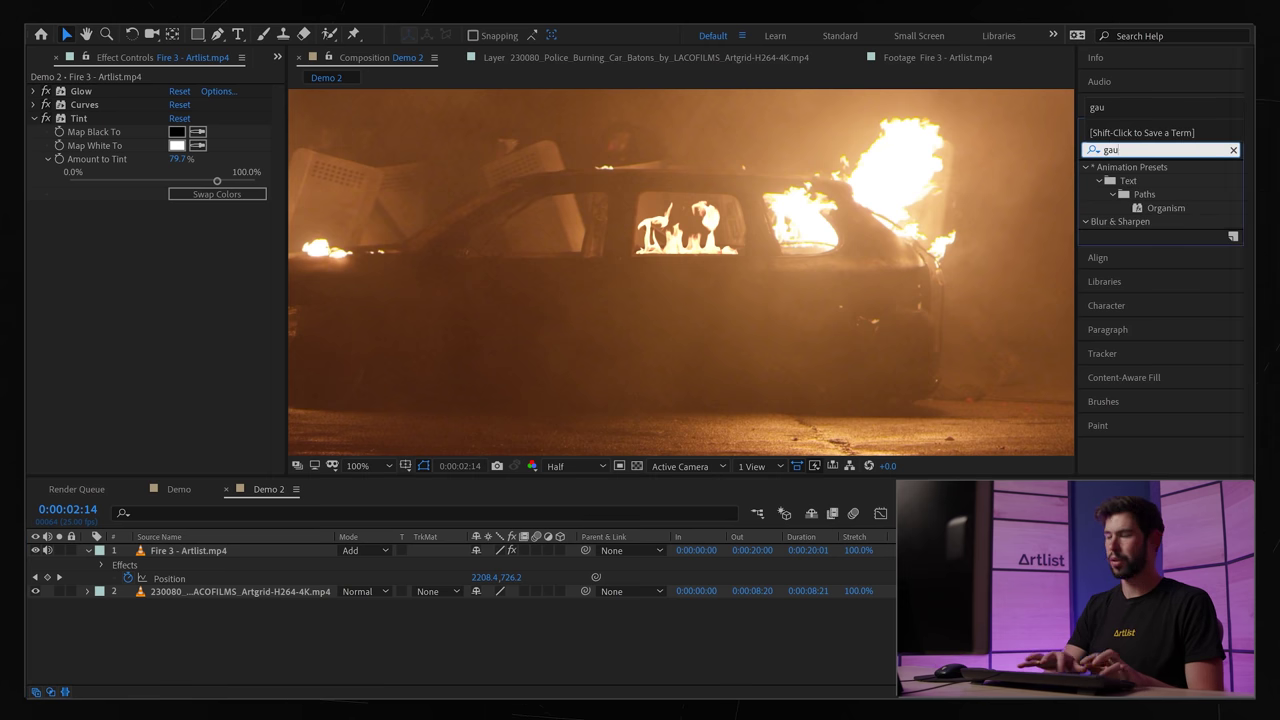
text(s)
drag(671, 271, 206, 559)
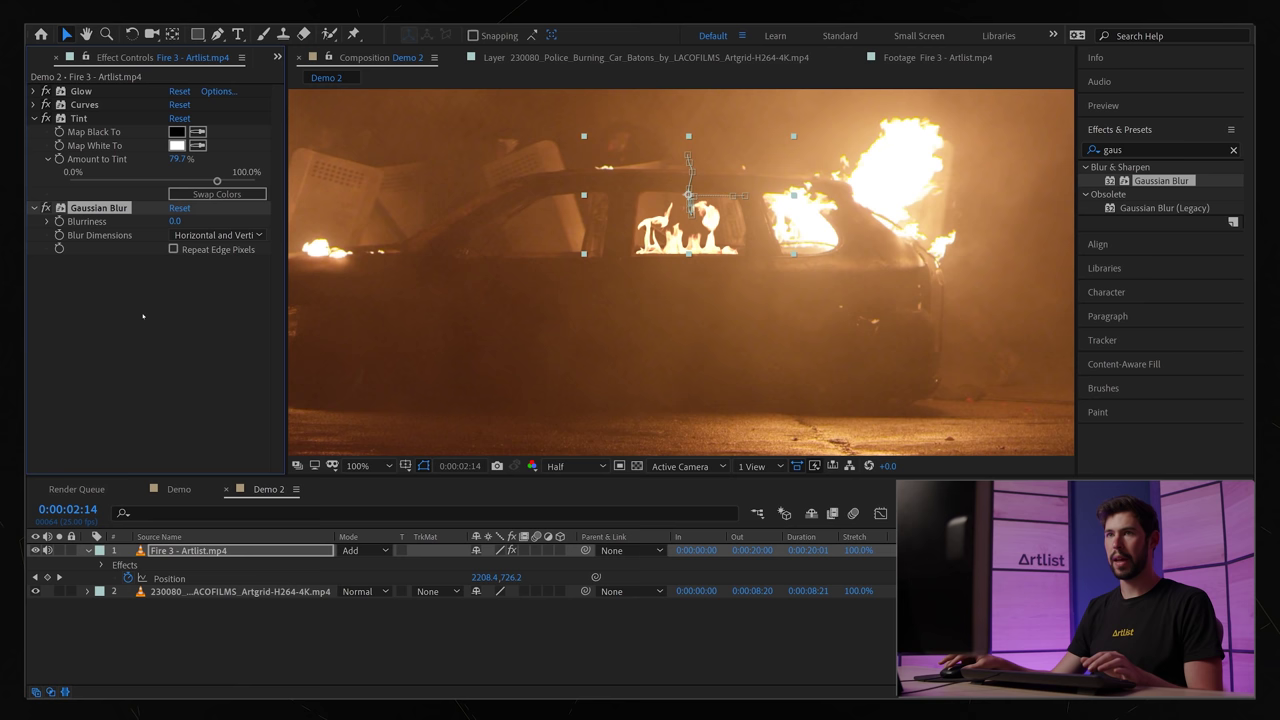
click(48, 222)
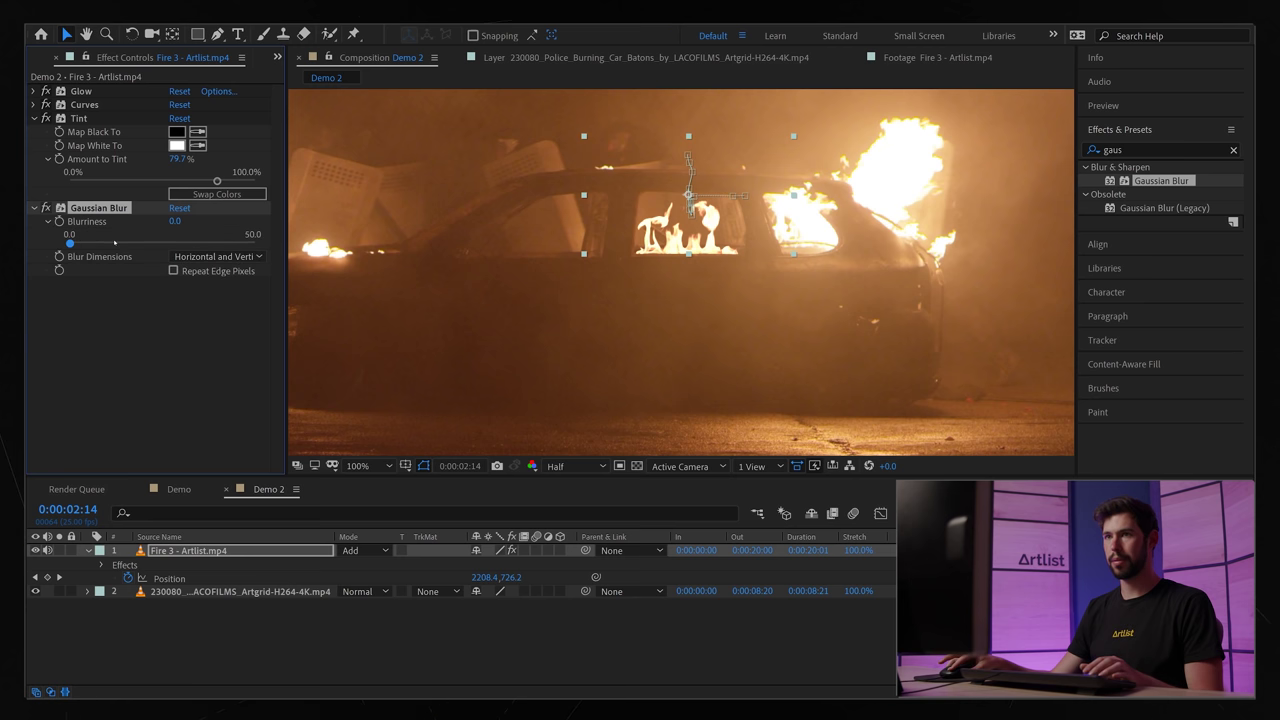
click(115, 243)
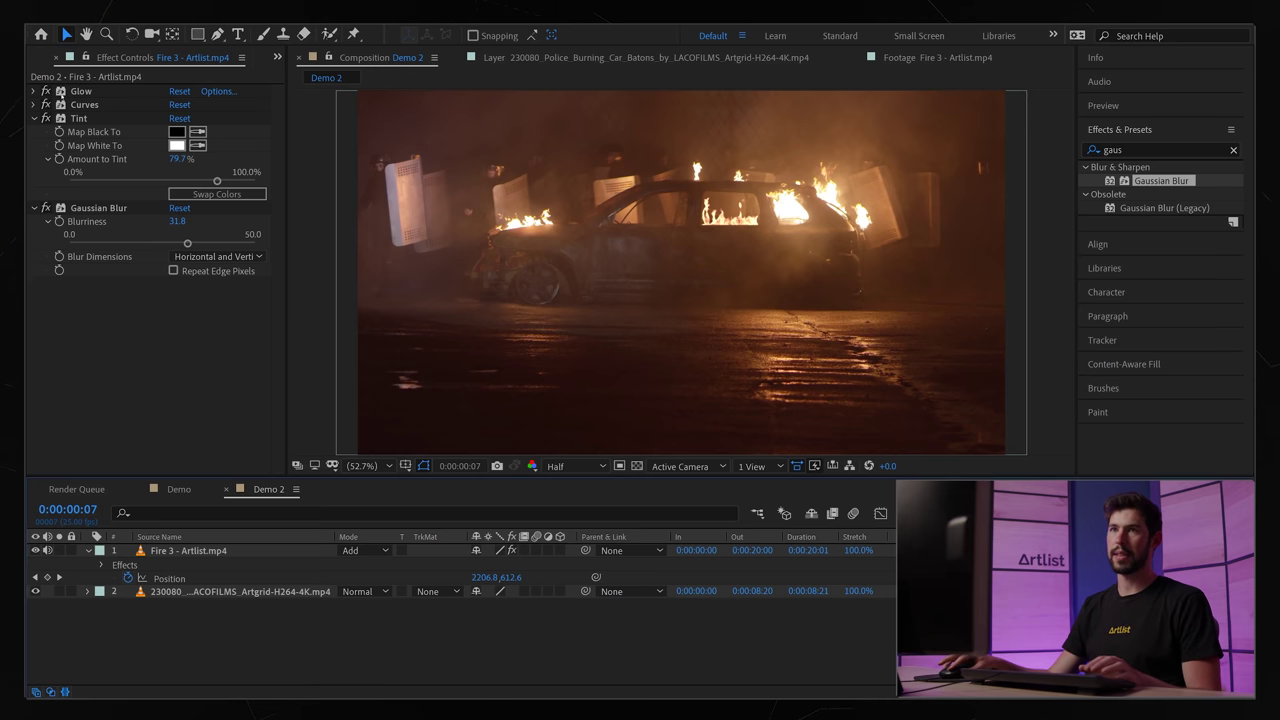
click(33, 118)
click(81, 91)
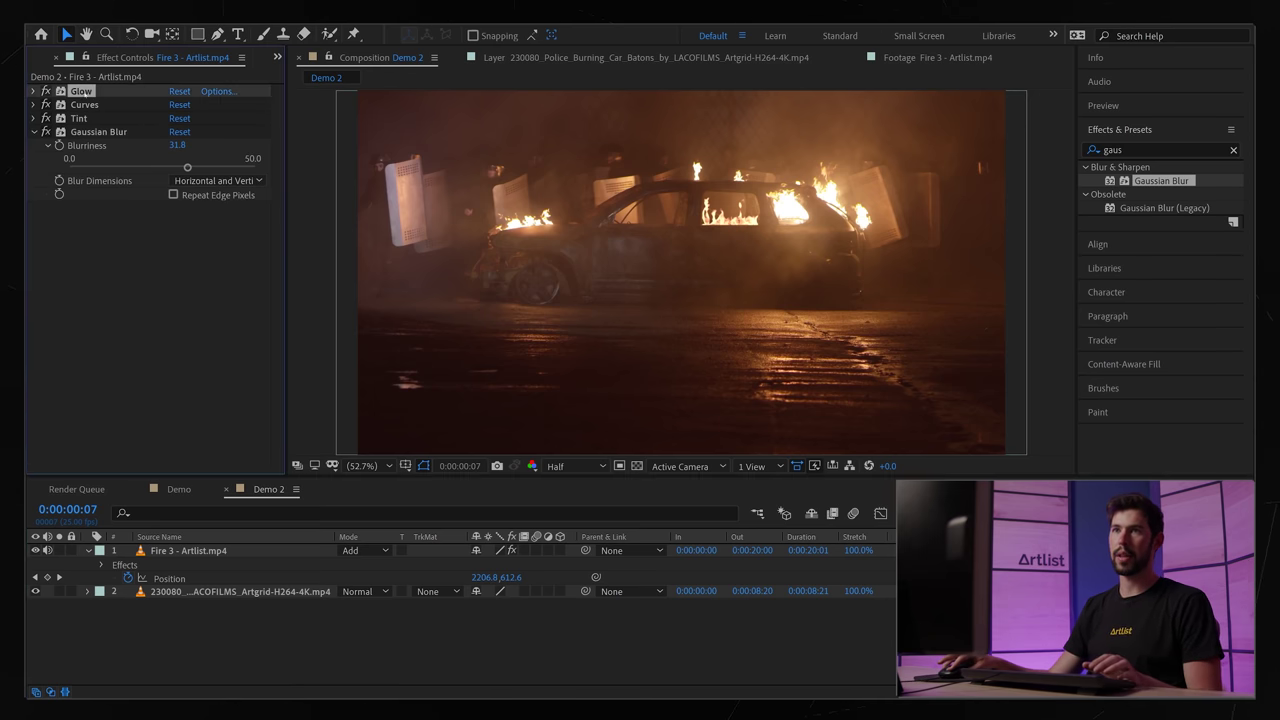
shift+click(85, 131)
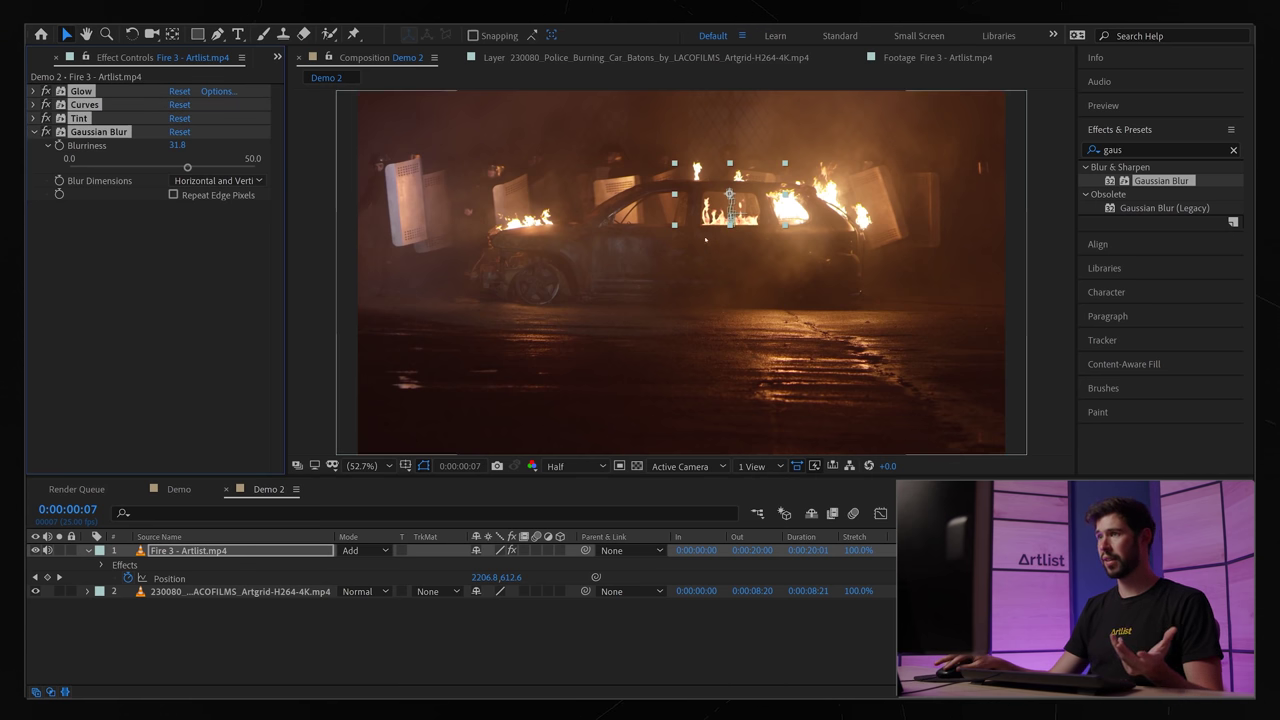
click(603, 617)
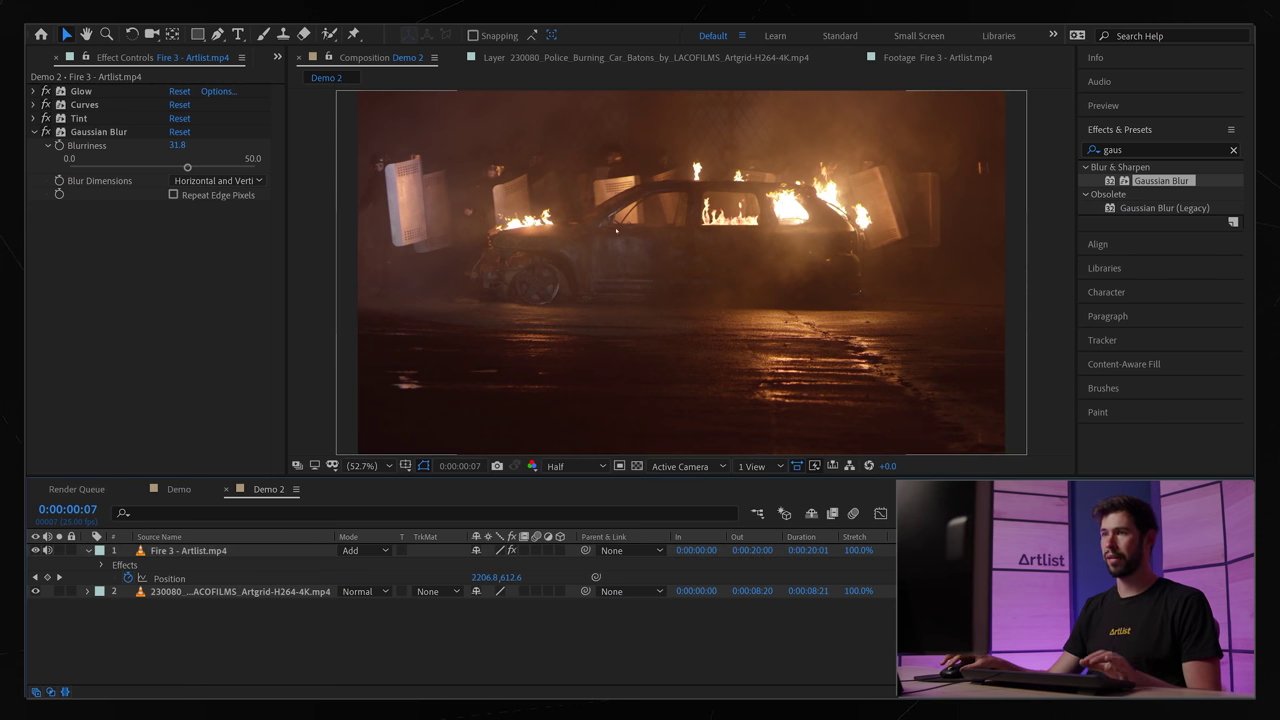
Step: Apply the Brightness & Contrast effect to the Fire 3 layer with Brightness 72 and Contrast 10
scroll(616, 231, up, 2)
drag(480, 178, 528, 270)
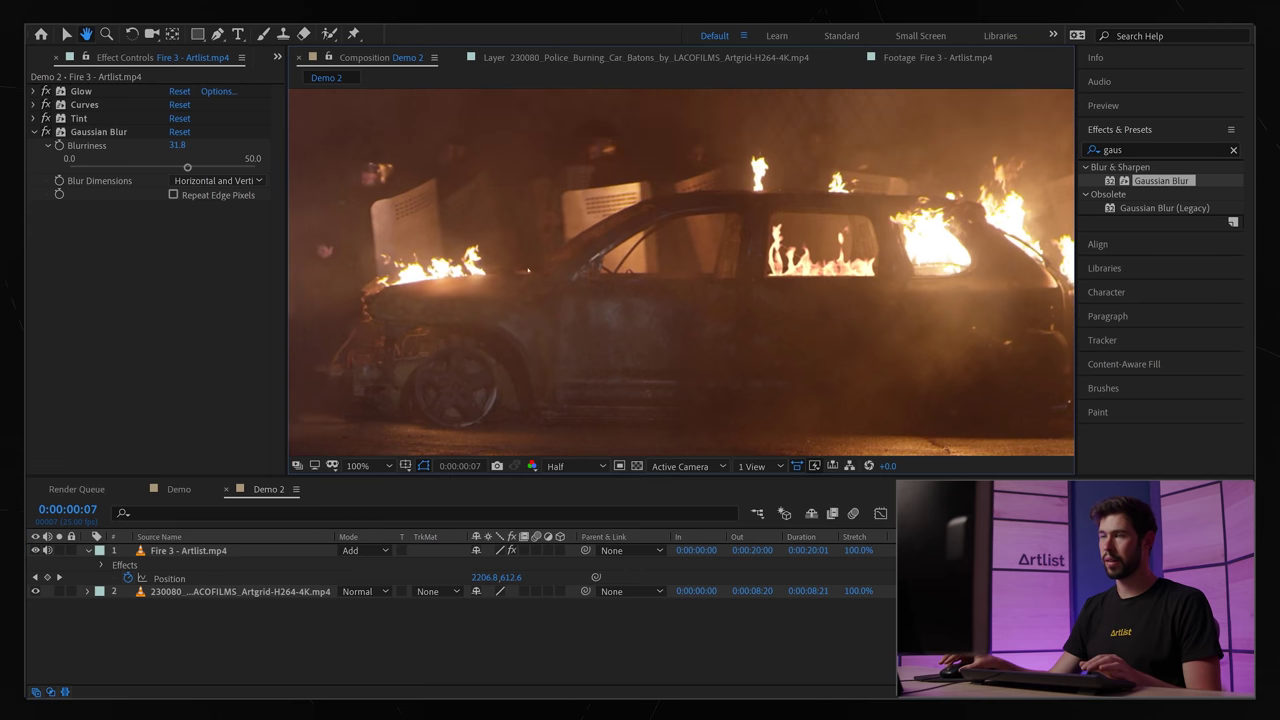
key(v)
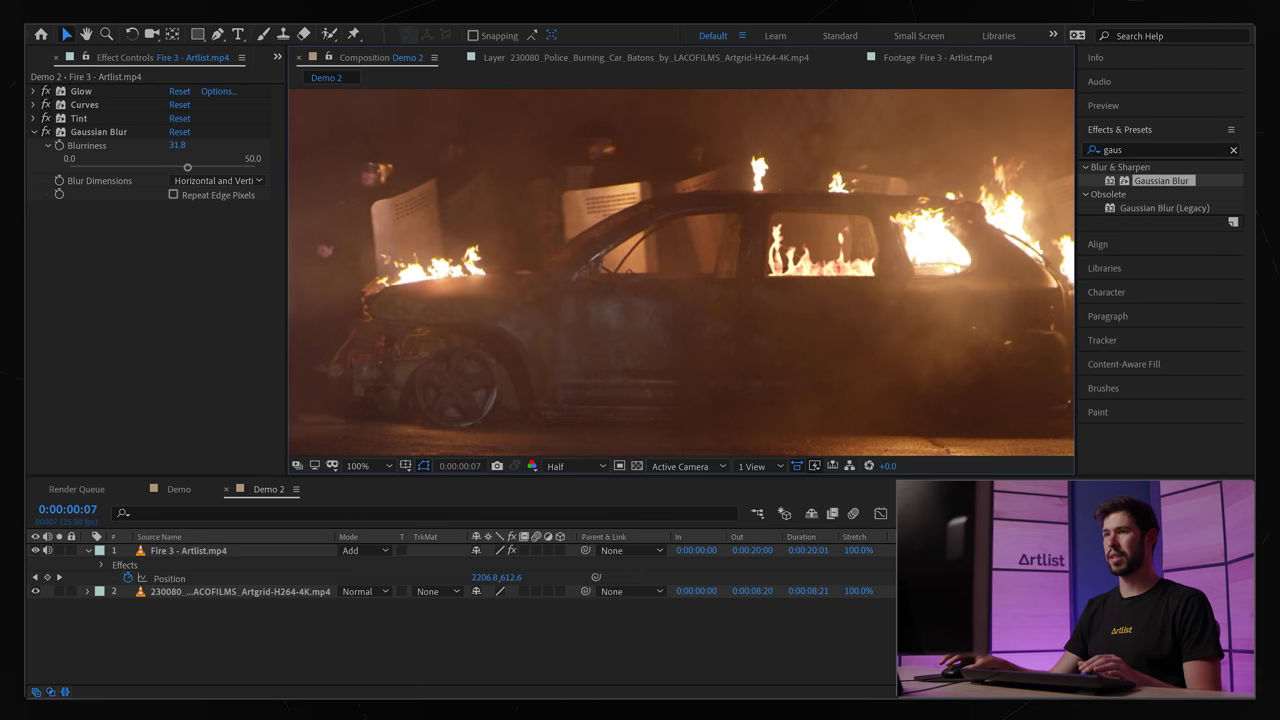
drag(680, 270, 664, 272)
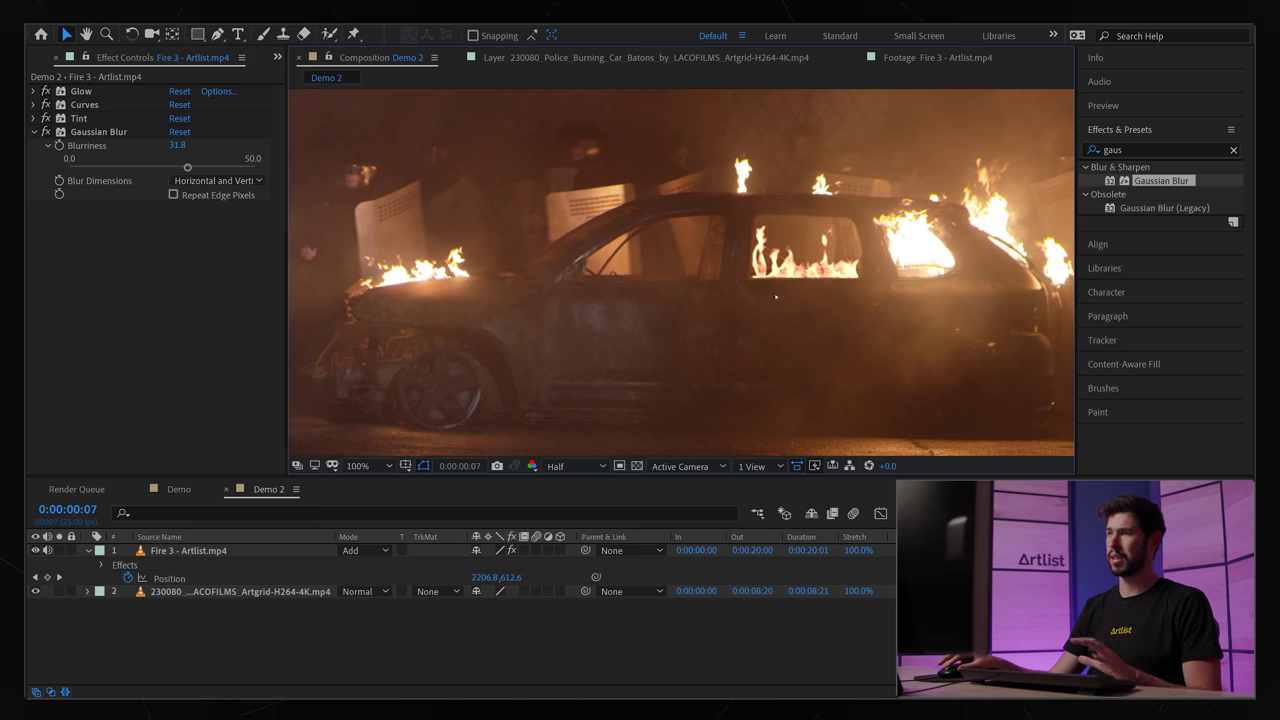
click(1133, 149)
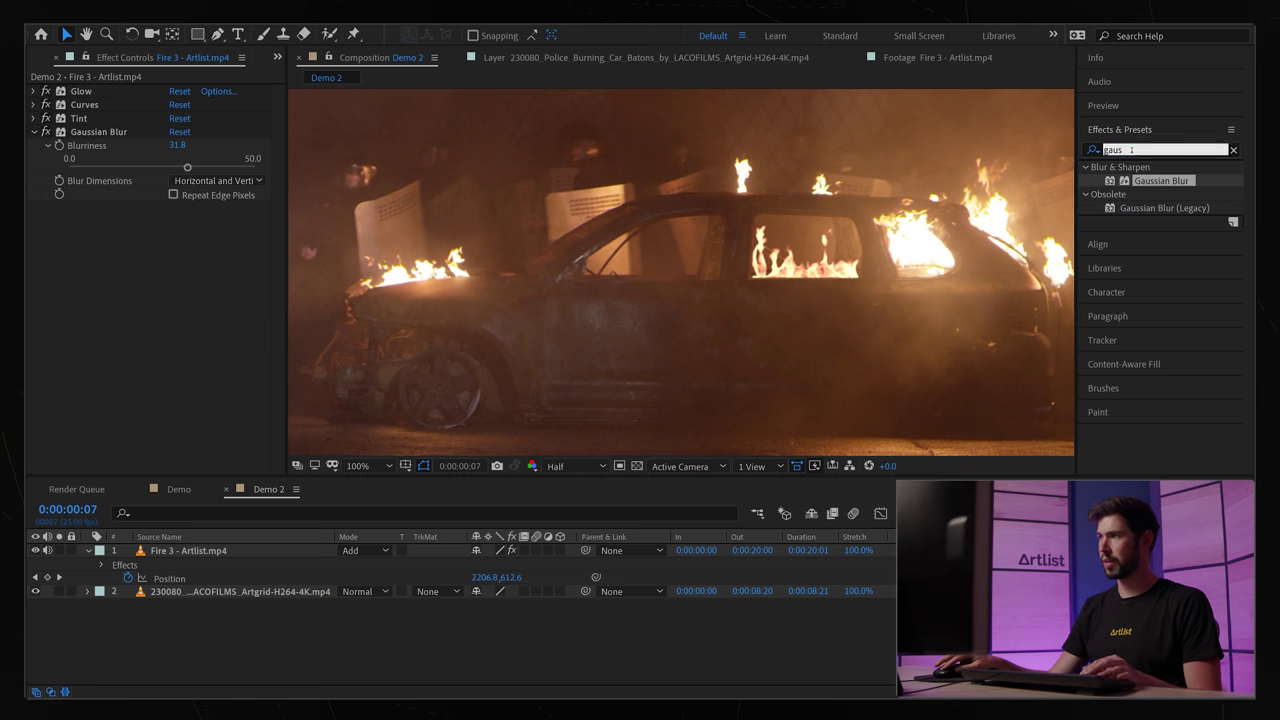
text(brigh)
drag(1176, 230, 127, 264)
drag(171, 221, 176, 221)
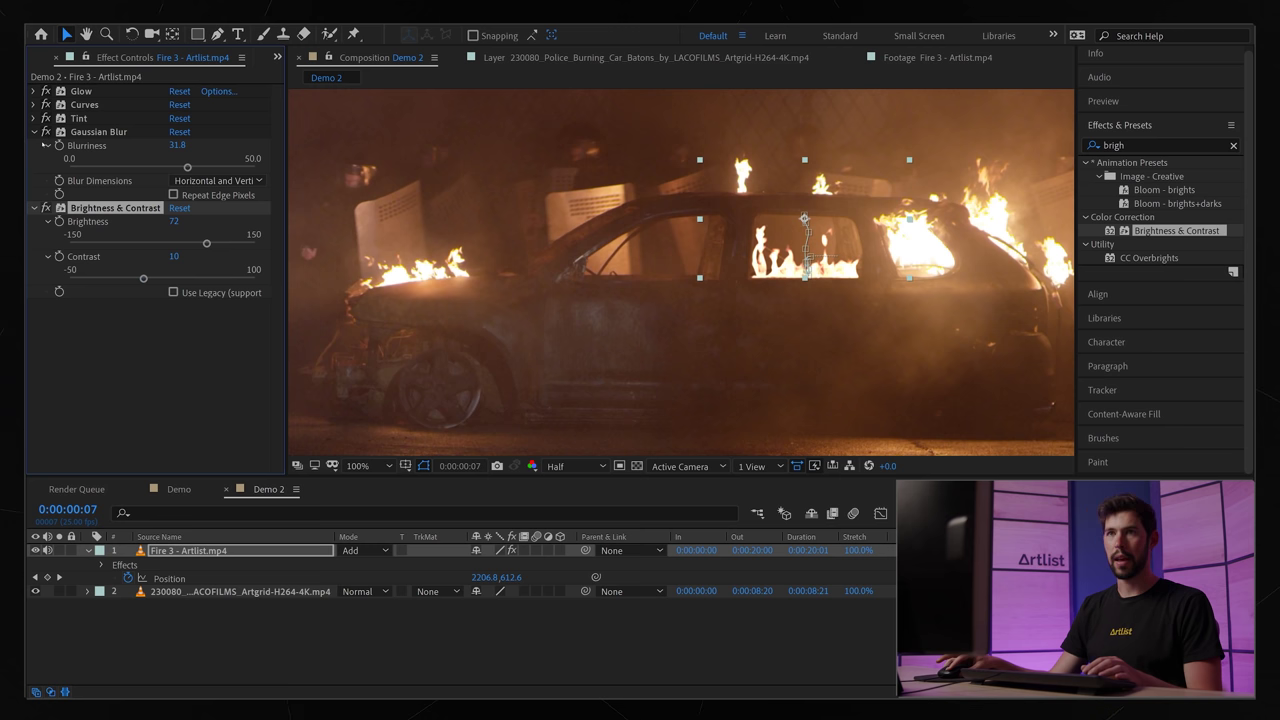
Step: Raise the Blue channel midtones slightly in the Fire 3 layer's Curves effect and switch to the Red channel
click(34, 104)
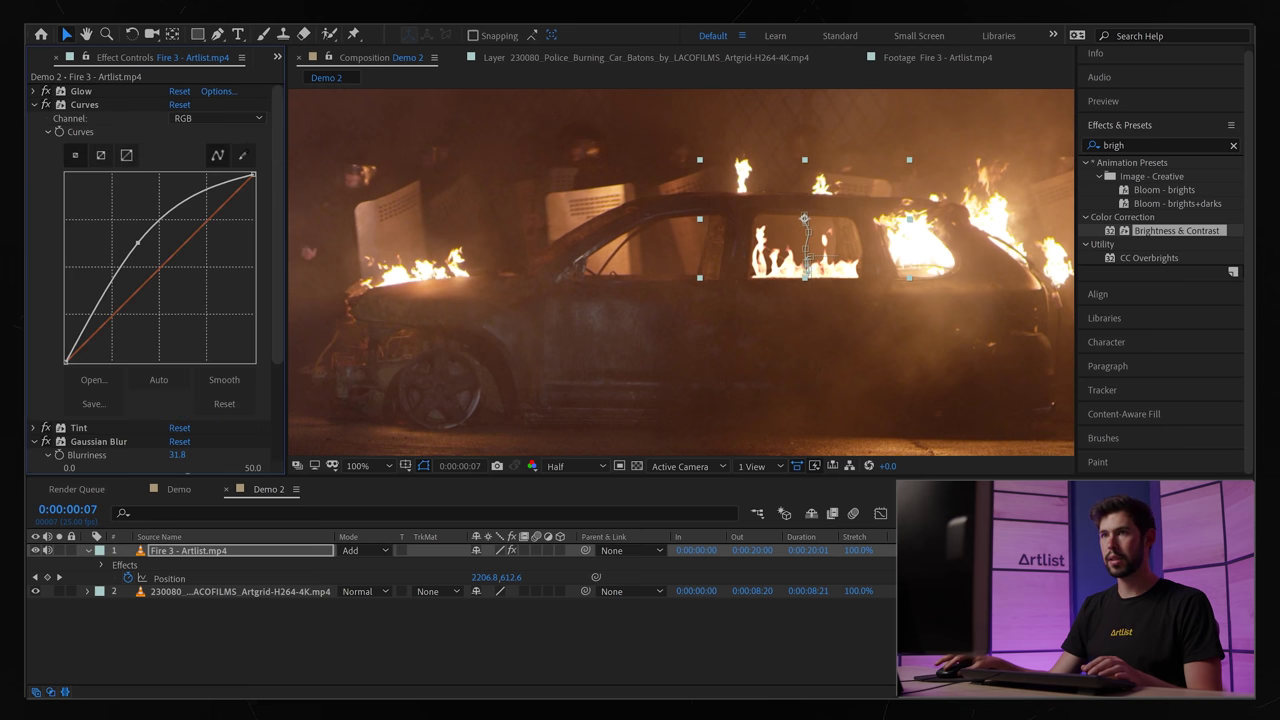
click(203, 119)
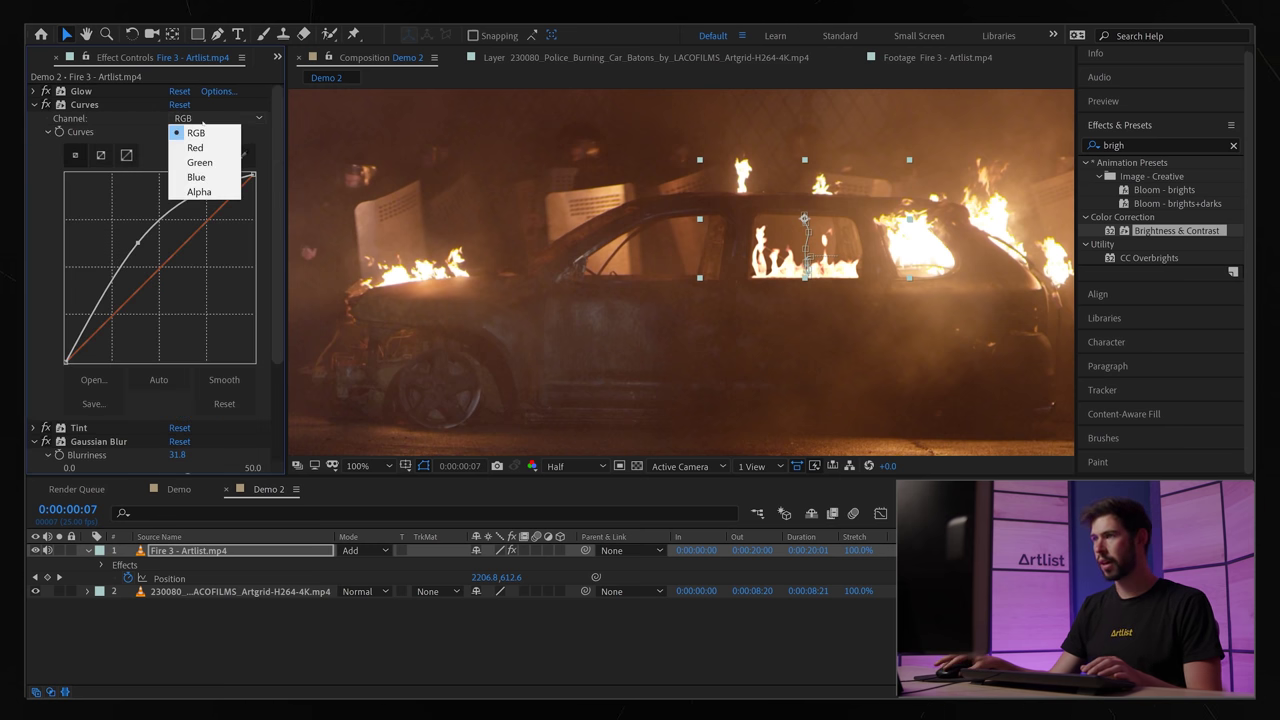
click(197, 177)
mouse_move(160, 267)
mouse_down()
mouse_move(188, 286)
mouse_move(137, 223)
mouse_move(158, 265)
mouse_up()
click(185, 118)
click(185, 147)
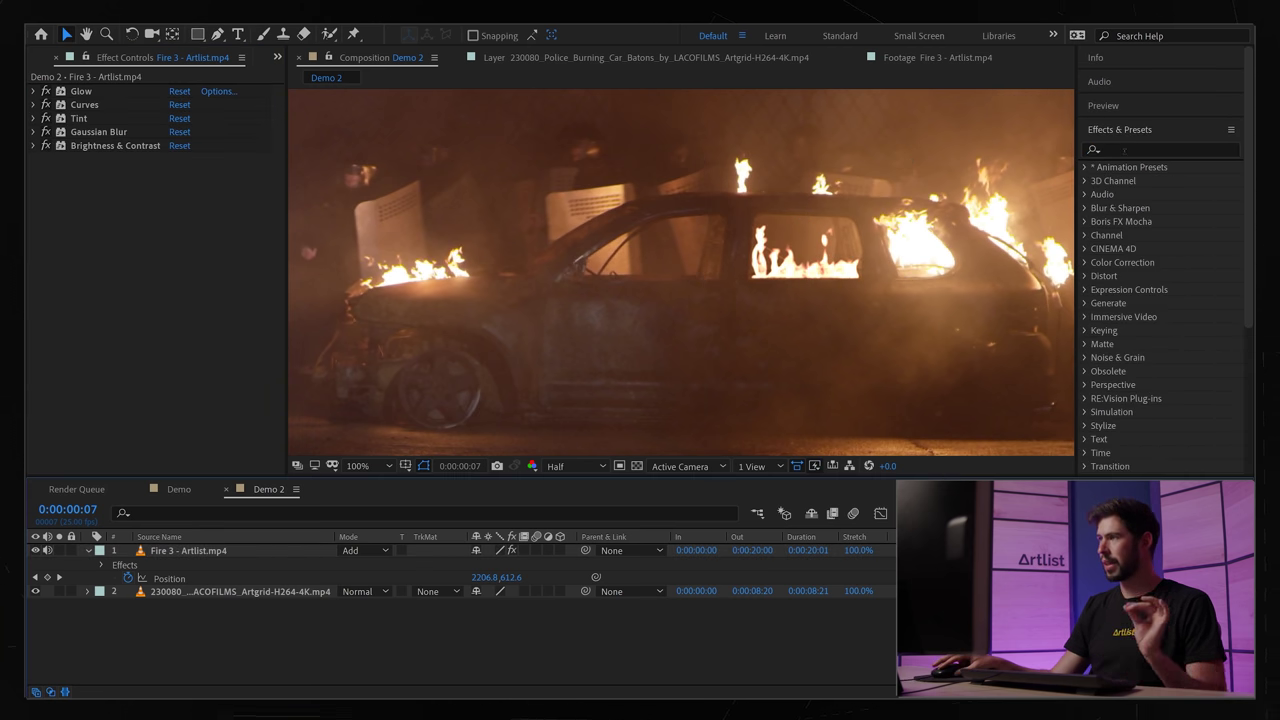
Step: Apply the Hue/Saturation effect to the Fire 3 layer and set its Channel Control to Reds
click(1123, 150)
text(hue)
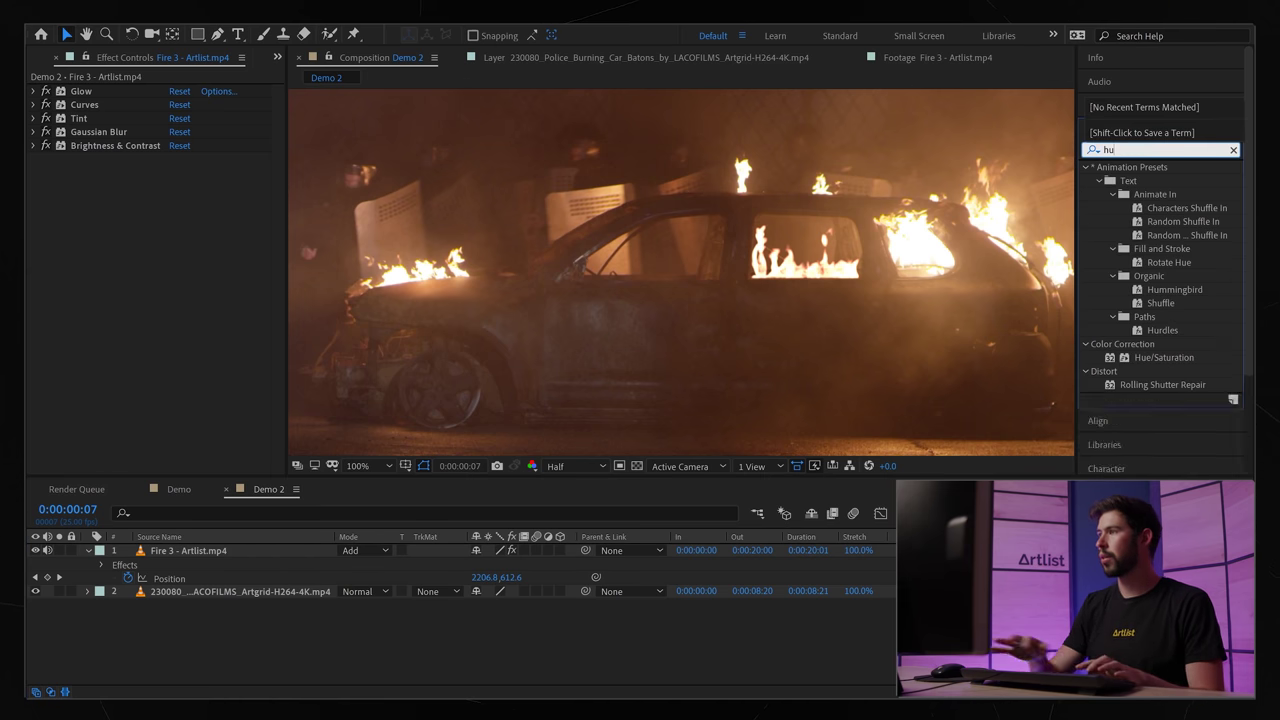
drag(1152, 235, 423, 461)
click(215, 173)
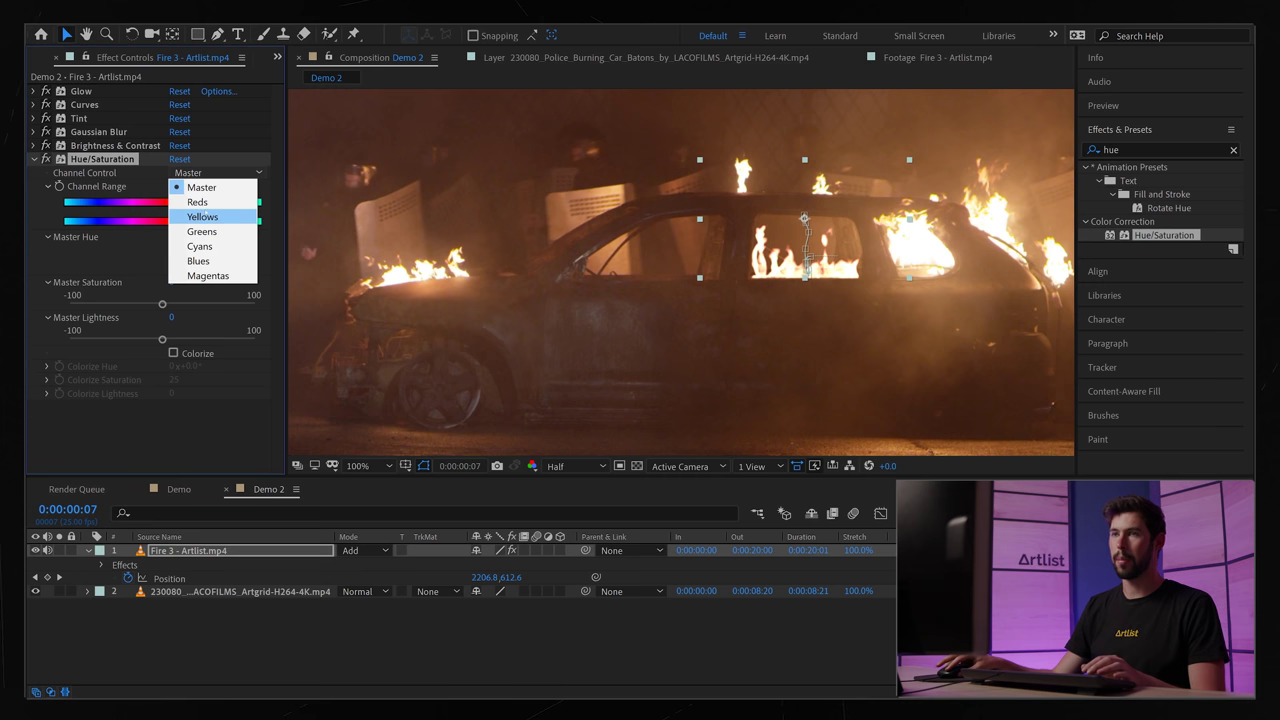
click(205, 203)
Step: Set the fire's Red Hue to +56°, Red Saturation to -30 and Red Lightness to 14
drag(162, 340, 127, 303)
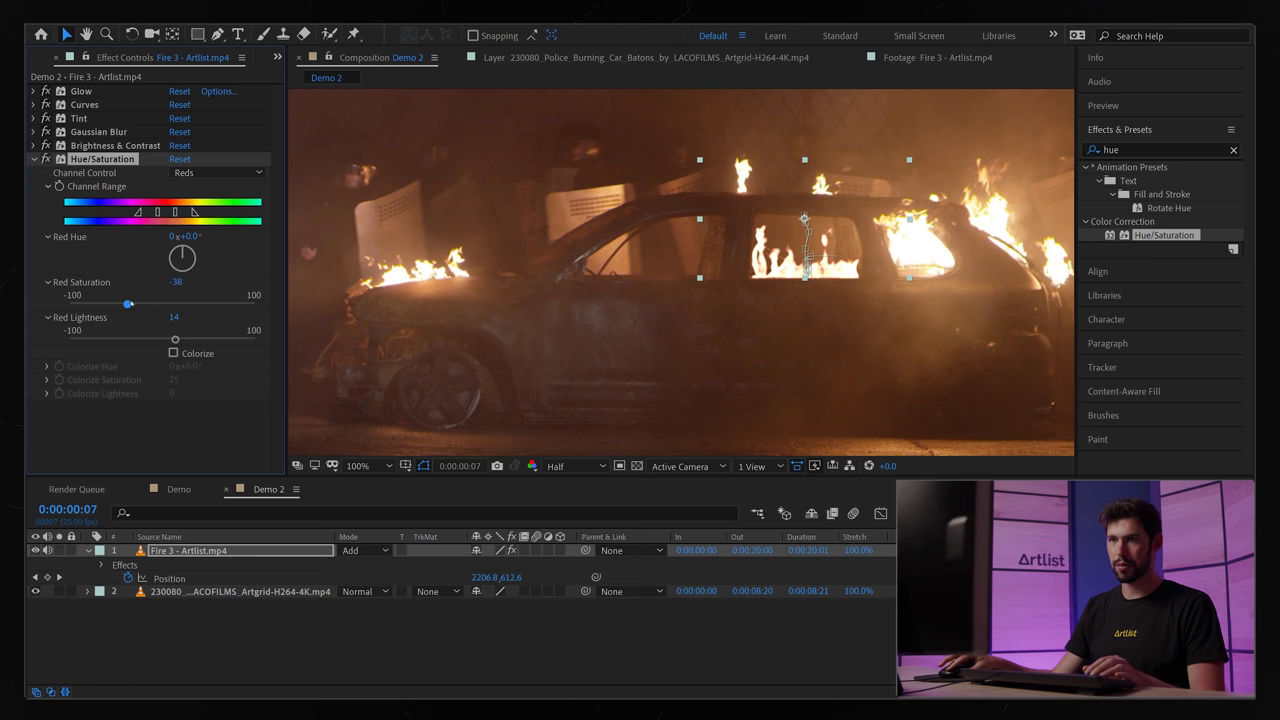
drag(139, 304, 164, 304)
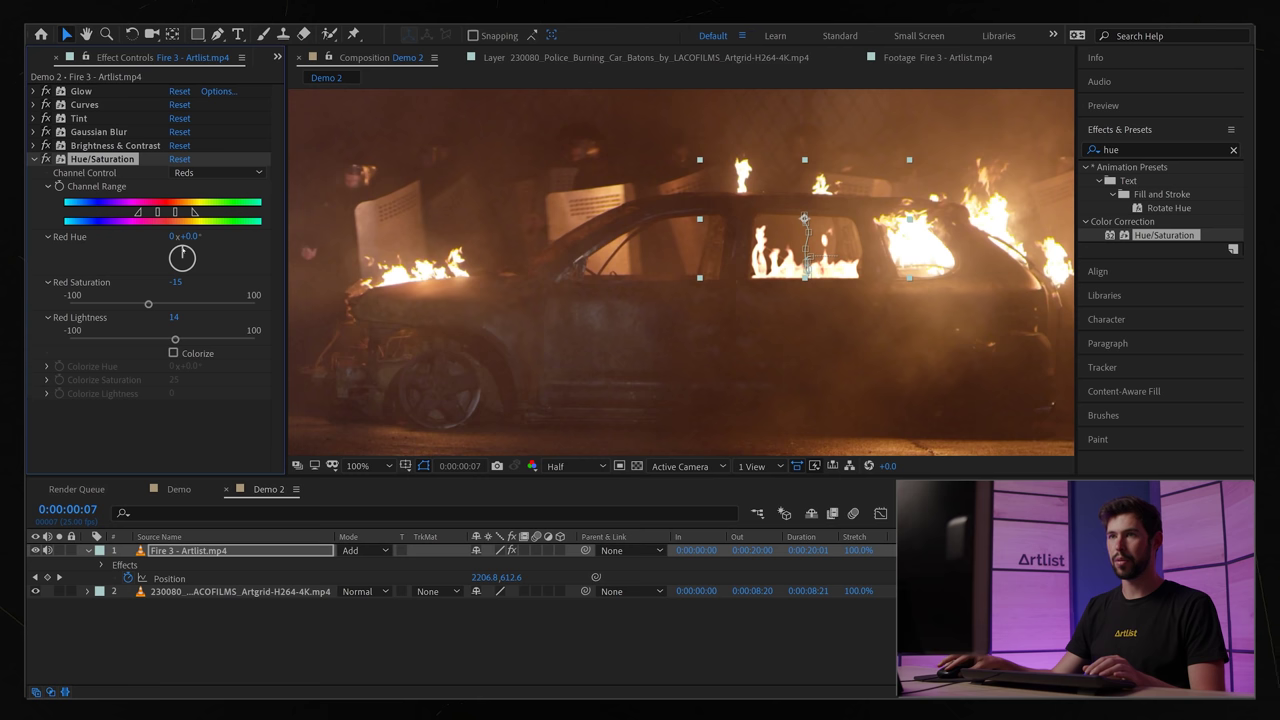
drag(185, 250, 219, 261)
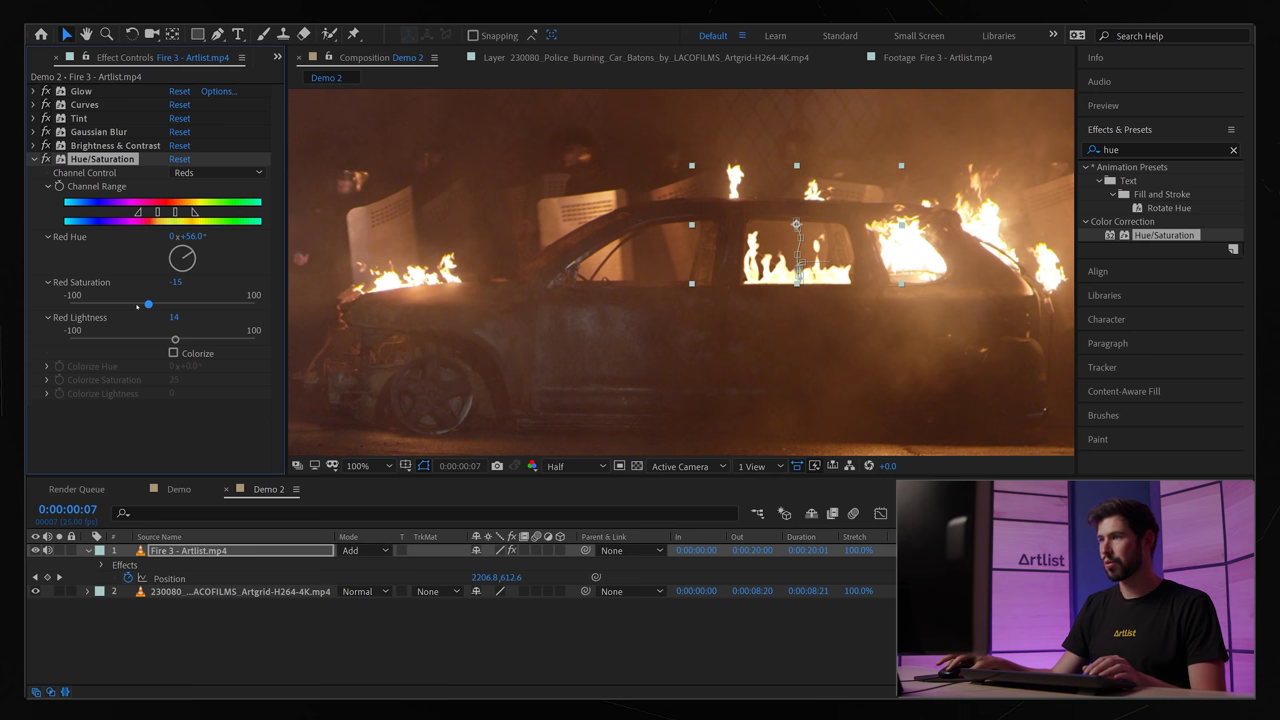
drag(137, 305, 135, 305)
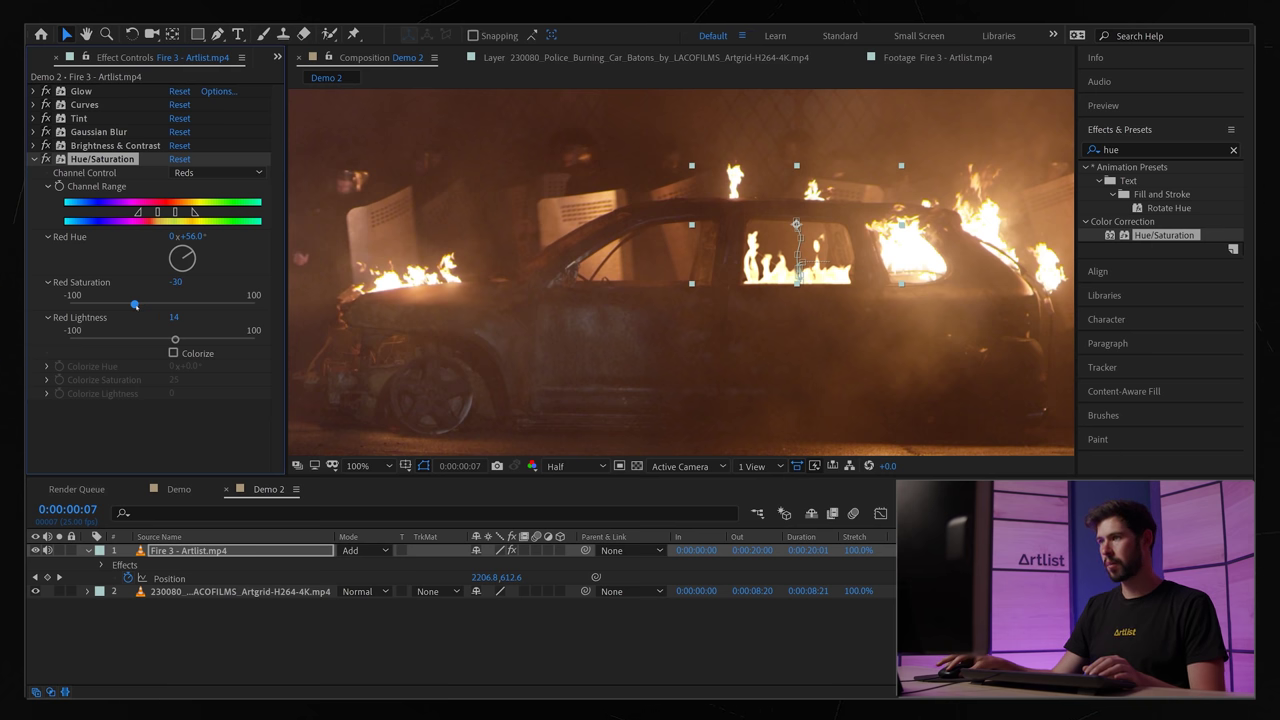
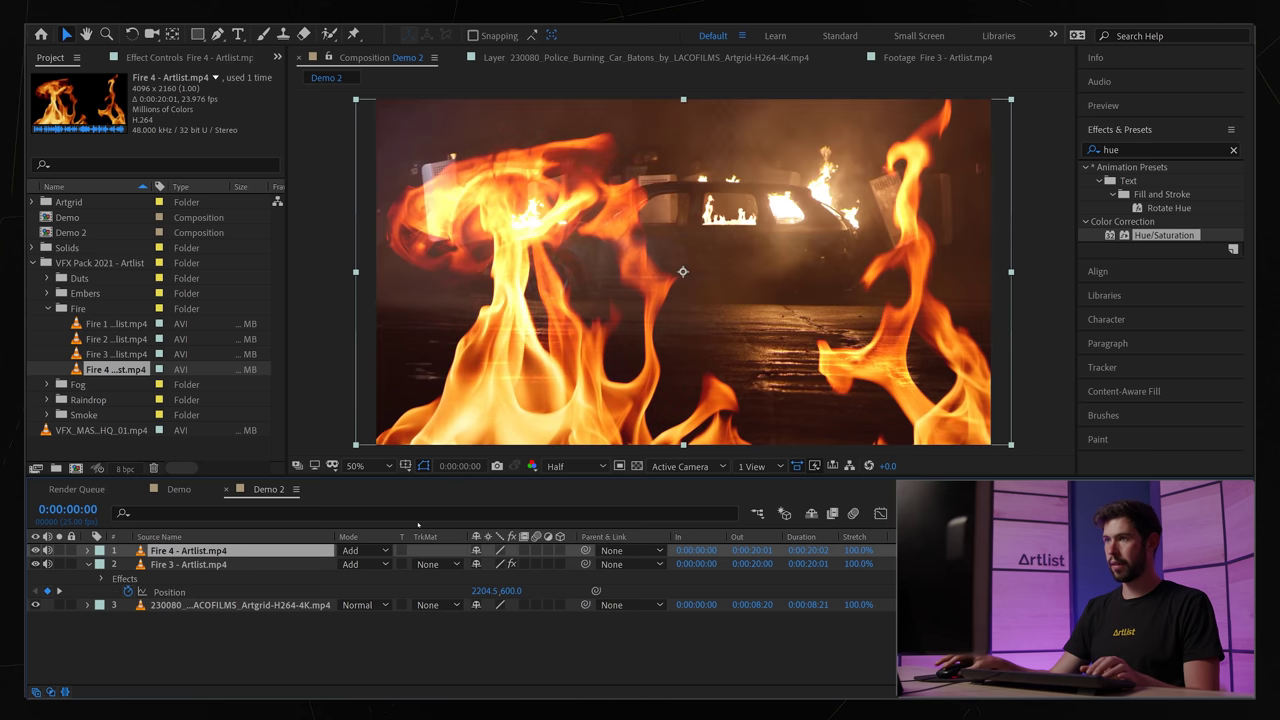
Step: Scale the Fire 4 layer to 9% and copy all of the Fire 3 layer's effects onto it
key(s)
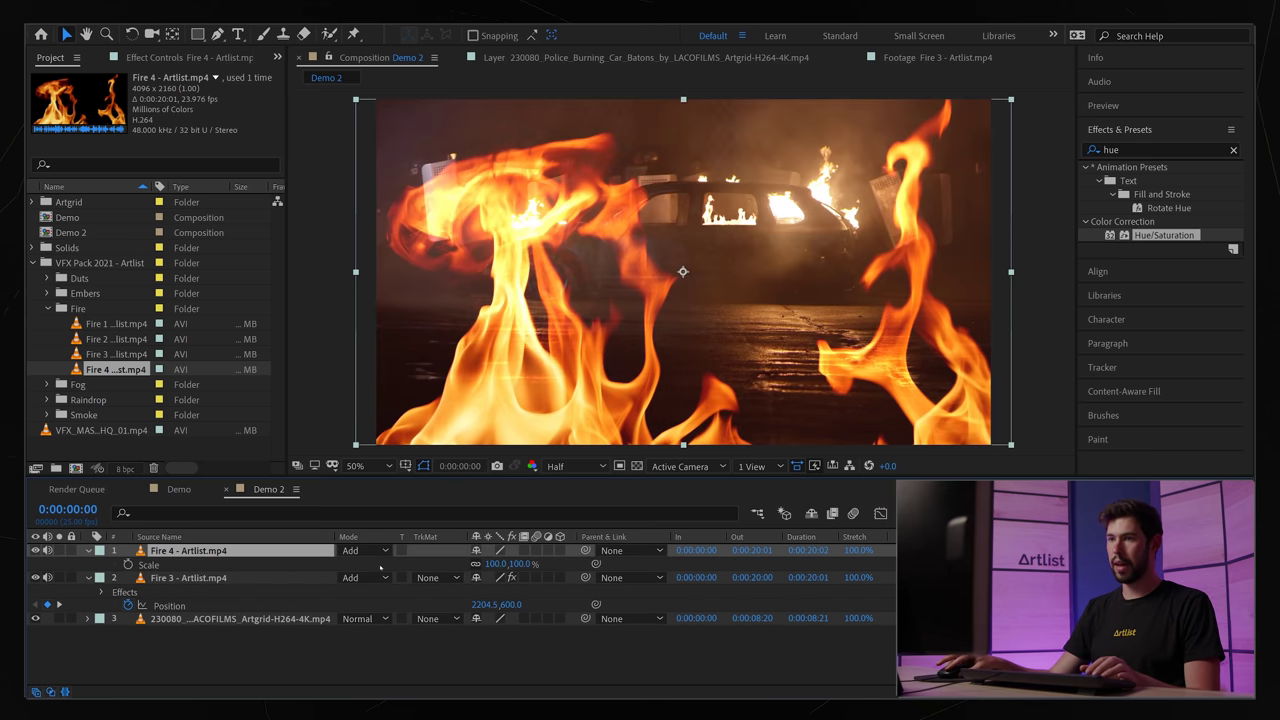
drag(494, 564, 468, 564)
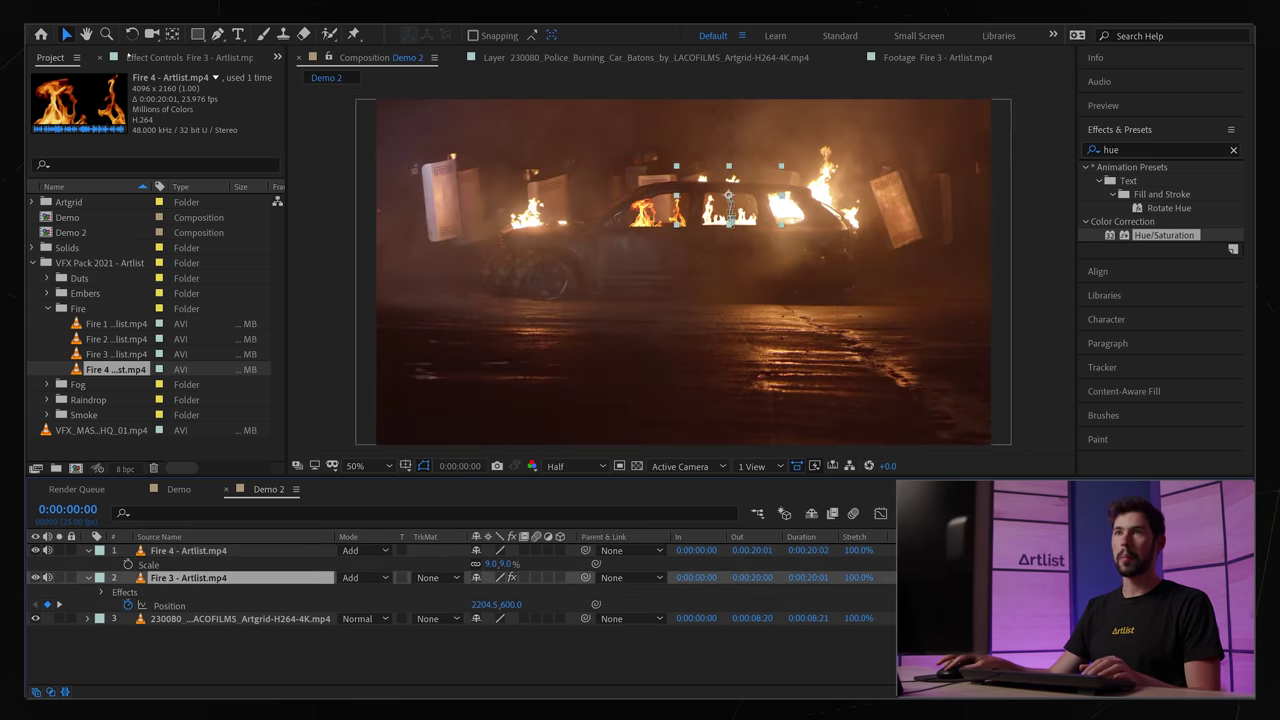
click(128, 57)
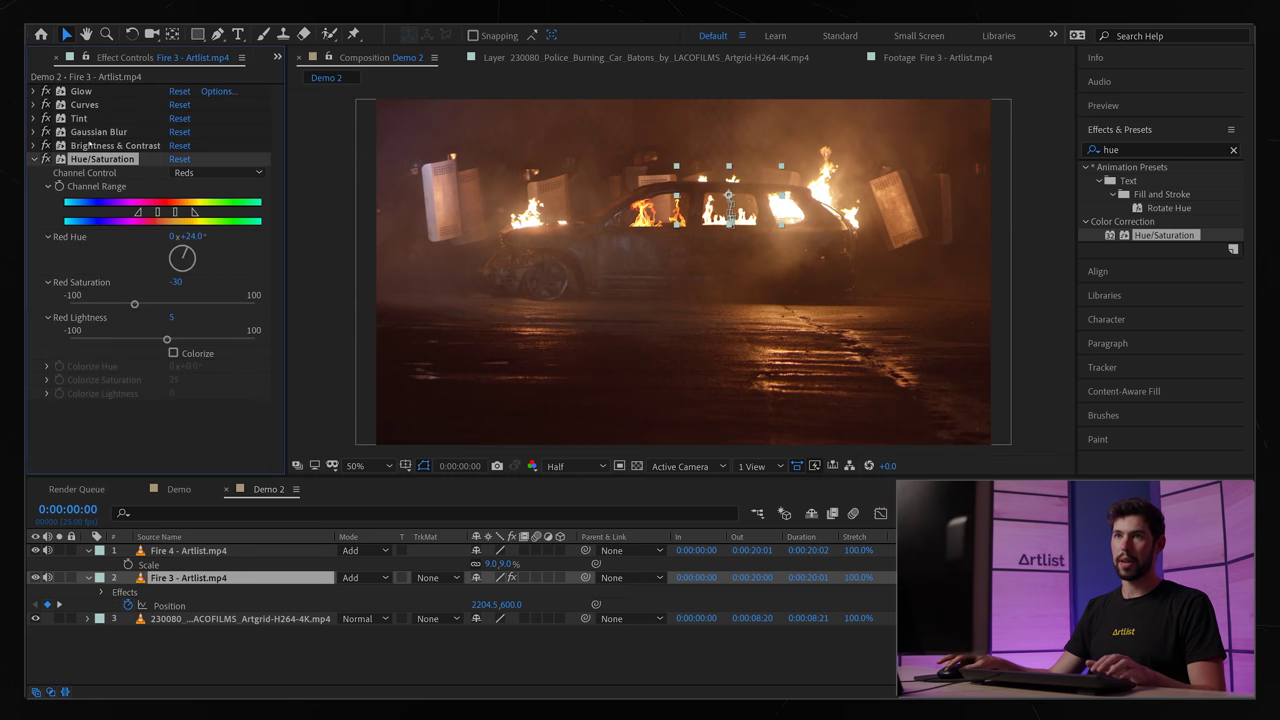
key(ctrl+a)
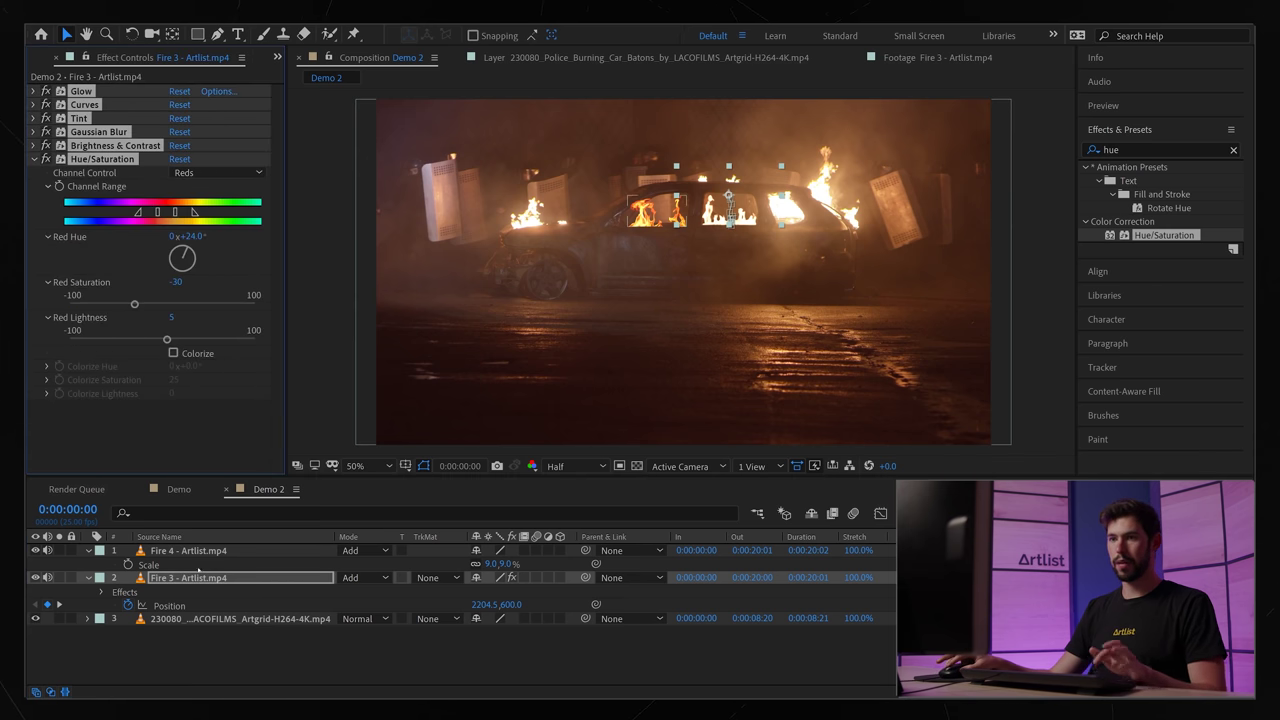
key(ctrl+c)
click(195, 551)
key(ctrl+v)
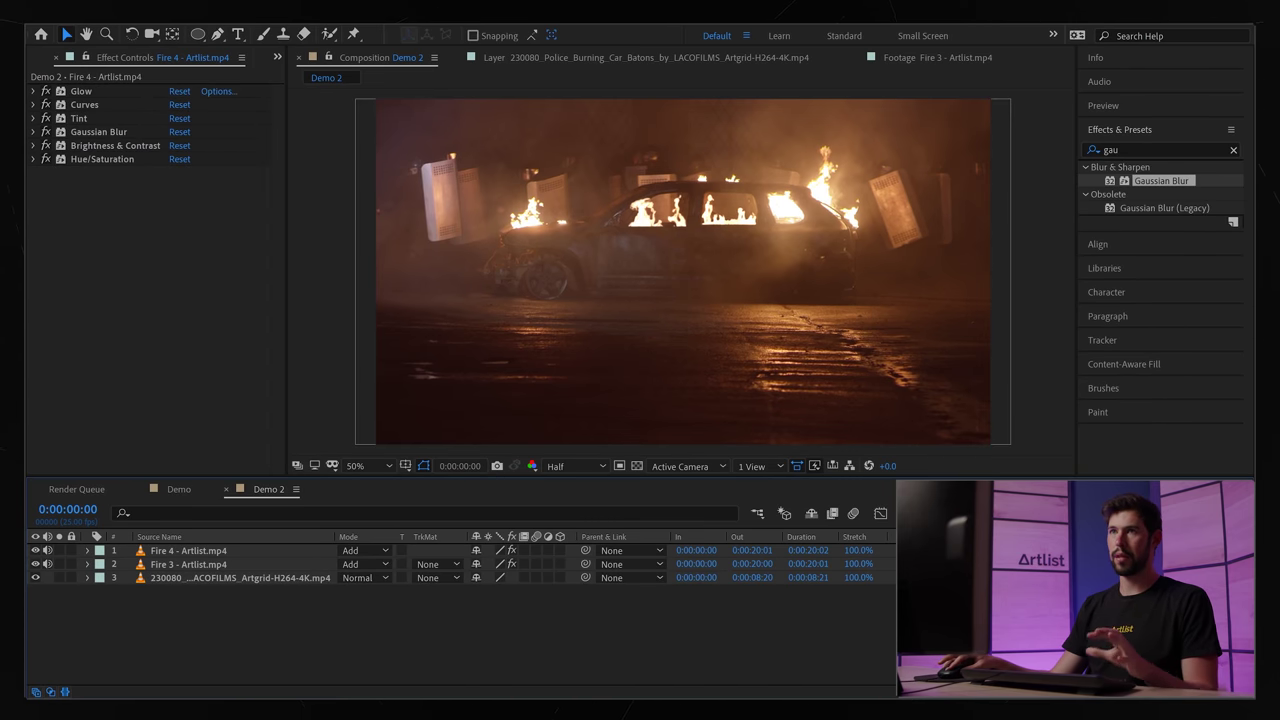
Step: Create a new medium yellow solid layer of 3840 x 2160 px in the Demo 2 composition
click(140, 18)
mouse_move(236, 32)
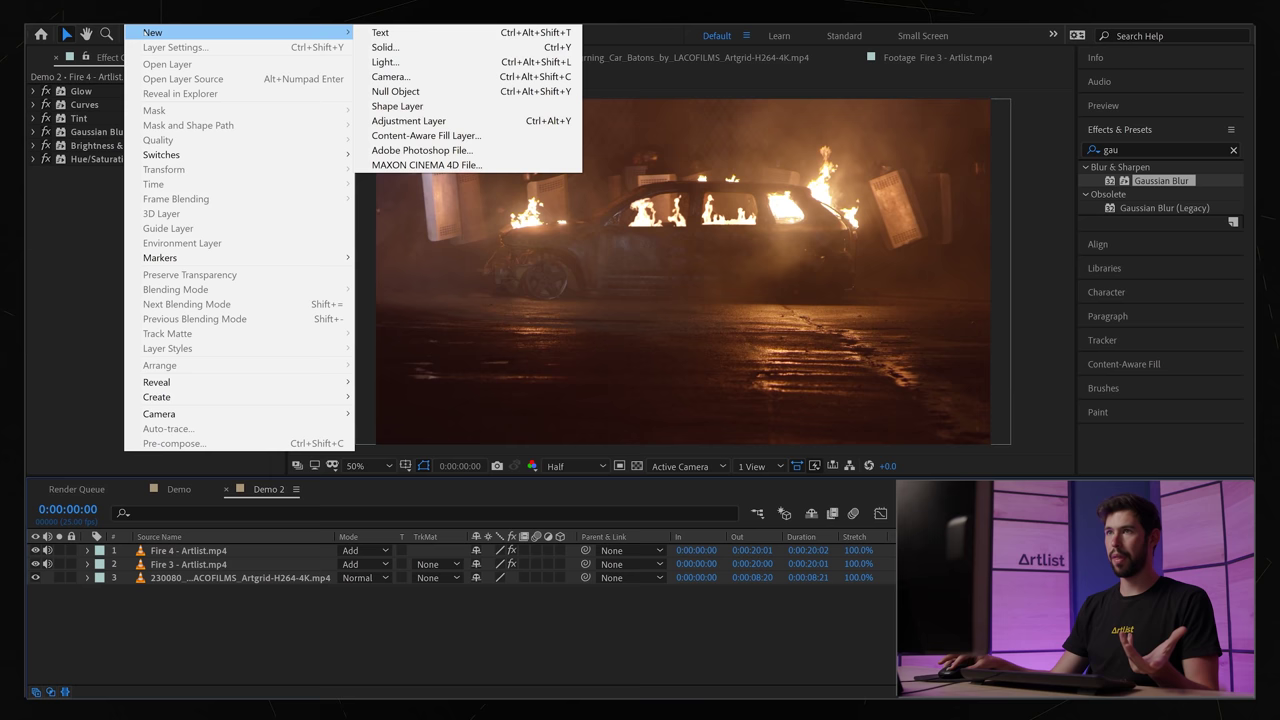
click(399, 47)
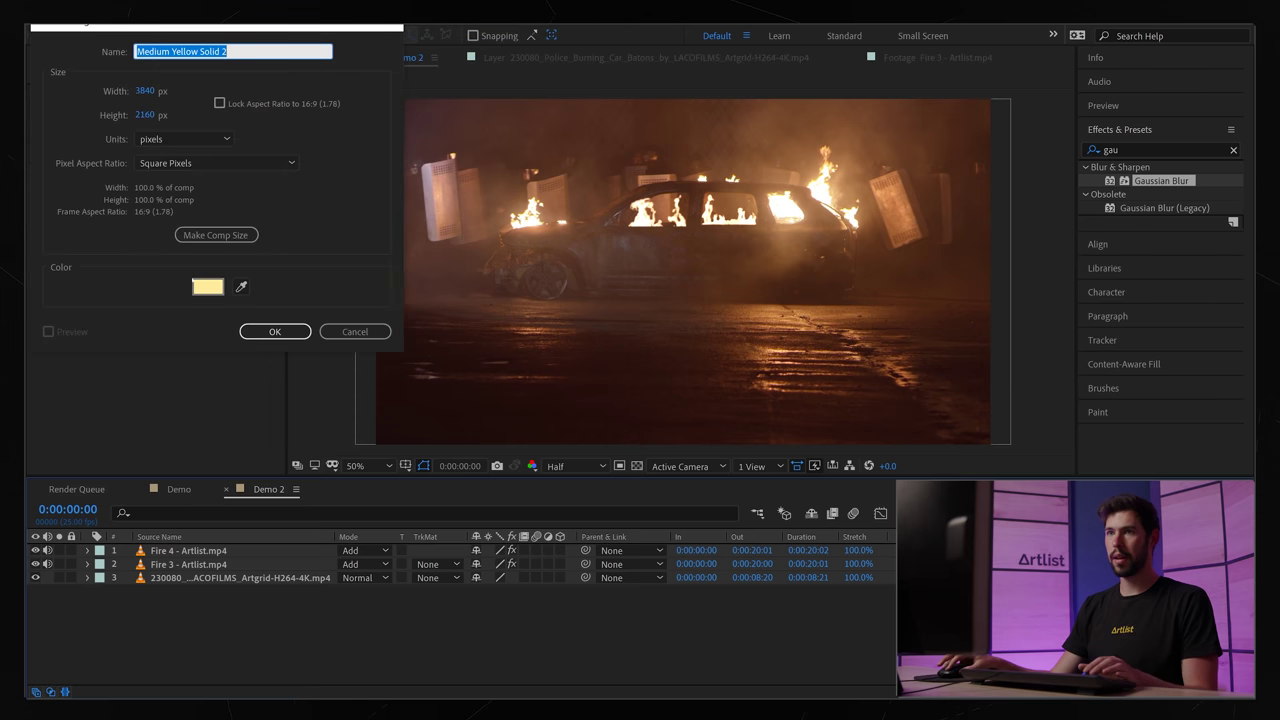
click(208, 286)
click(628, 310)
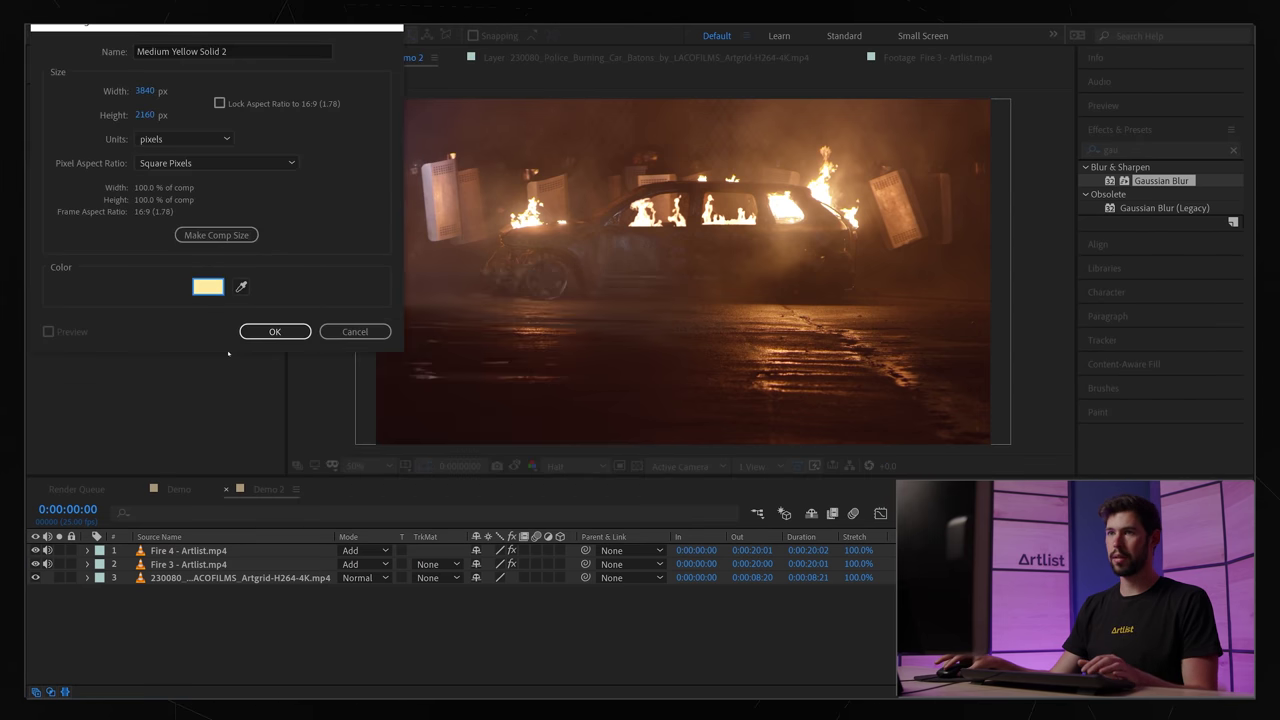
click(262, 331)
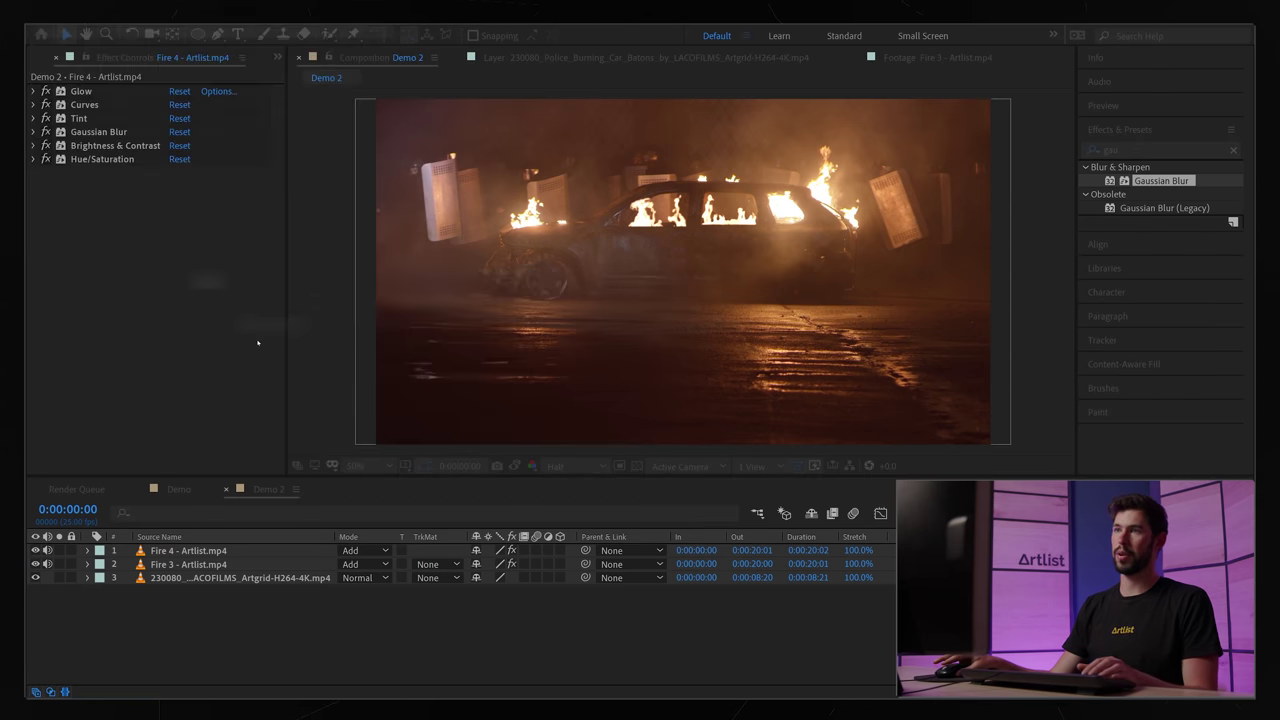
Step: Draw an elliptical mask on the yellow solid over the car's side and set its Mask Feather to 289 pixels
click(198, 34)
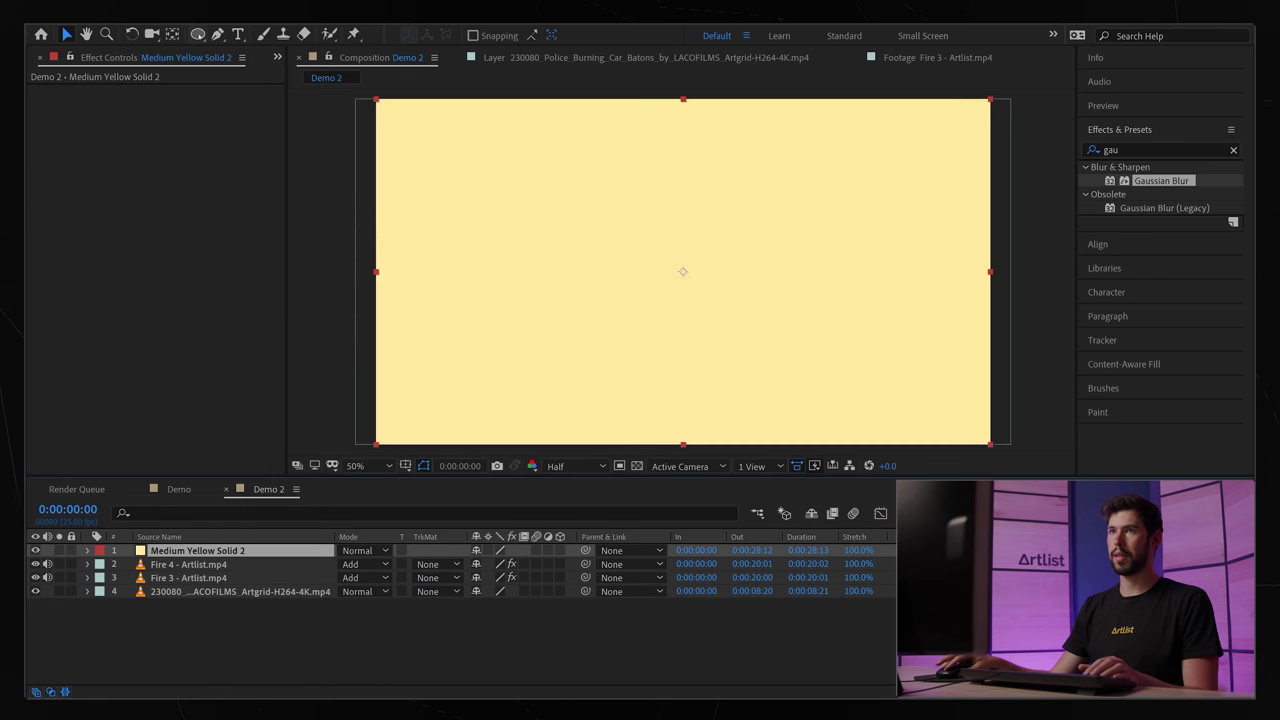
drag(643, 224, 731, 287)
key(f)
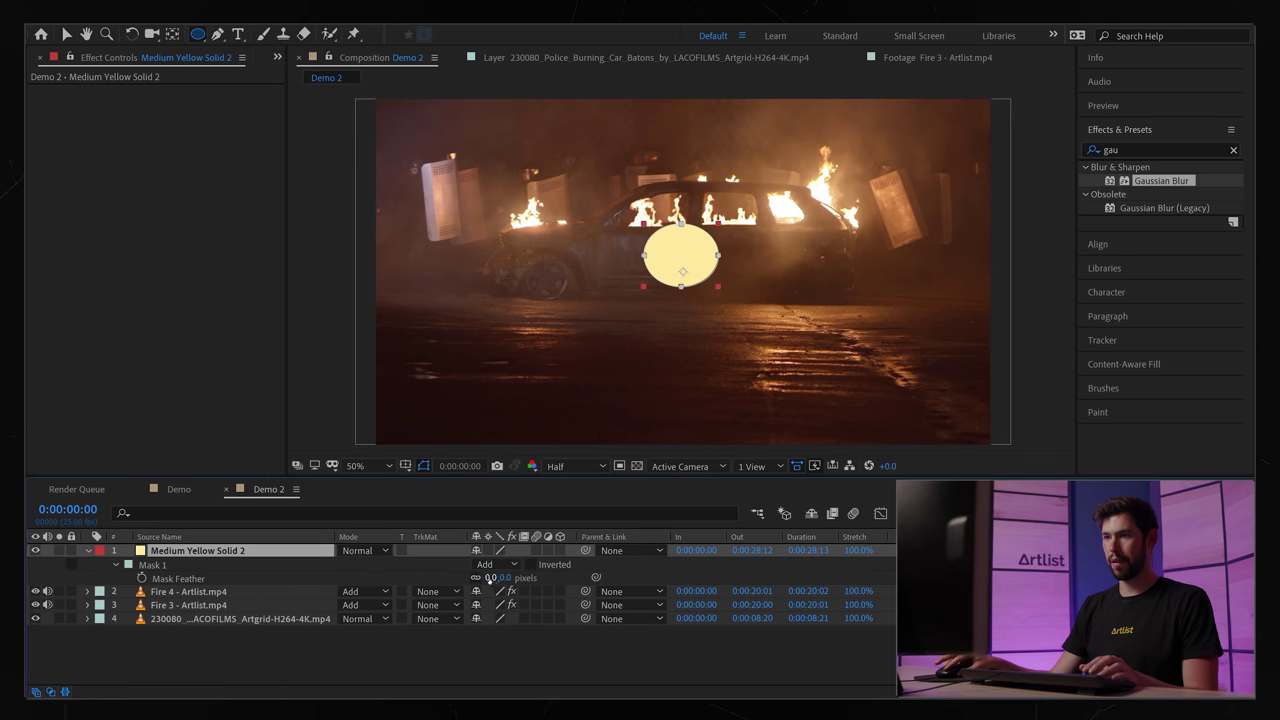
drag(492, 577, 655, 577)
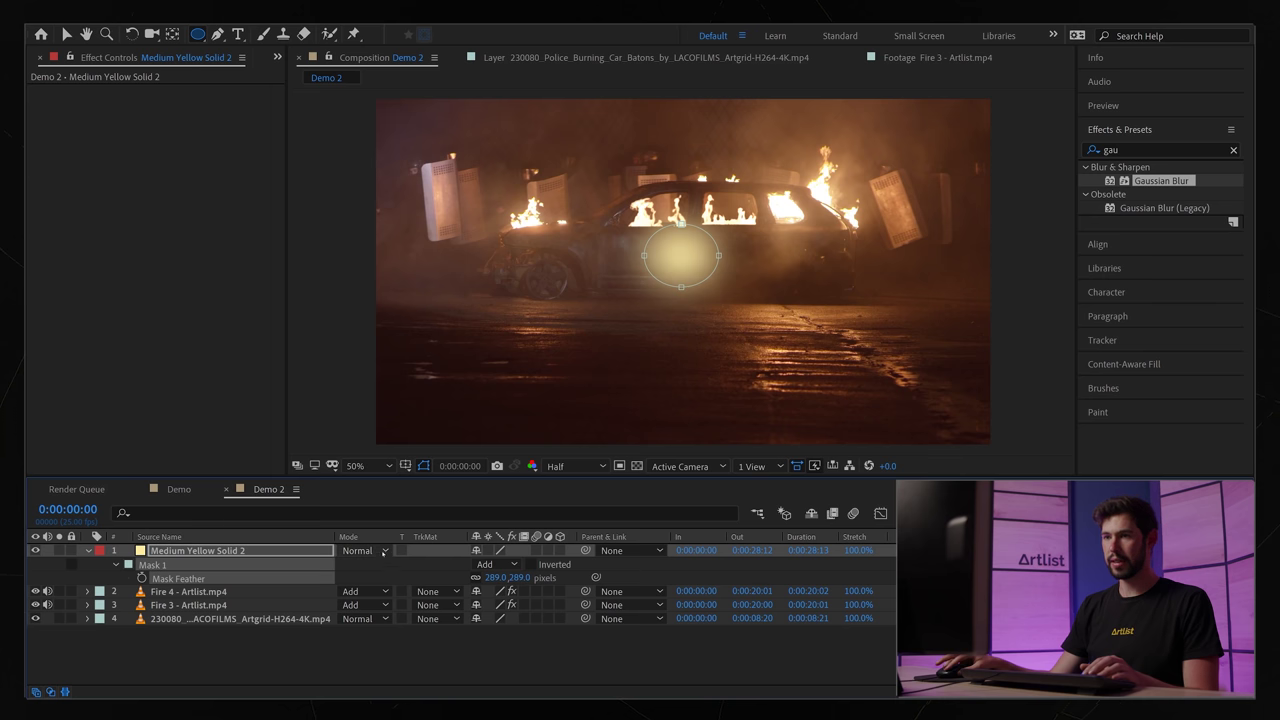
Step: Set the yellow solid's blending mode to Add and place it beneath both fire layers
click(365, 550)
click(402, 286)
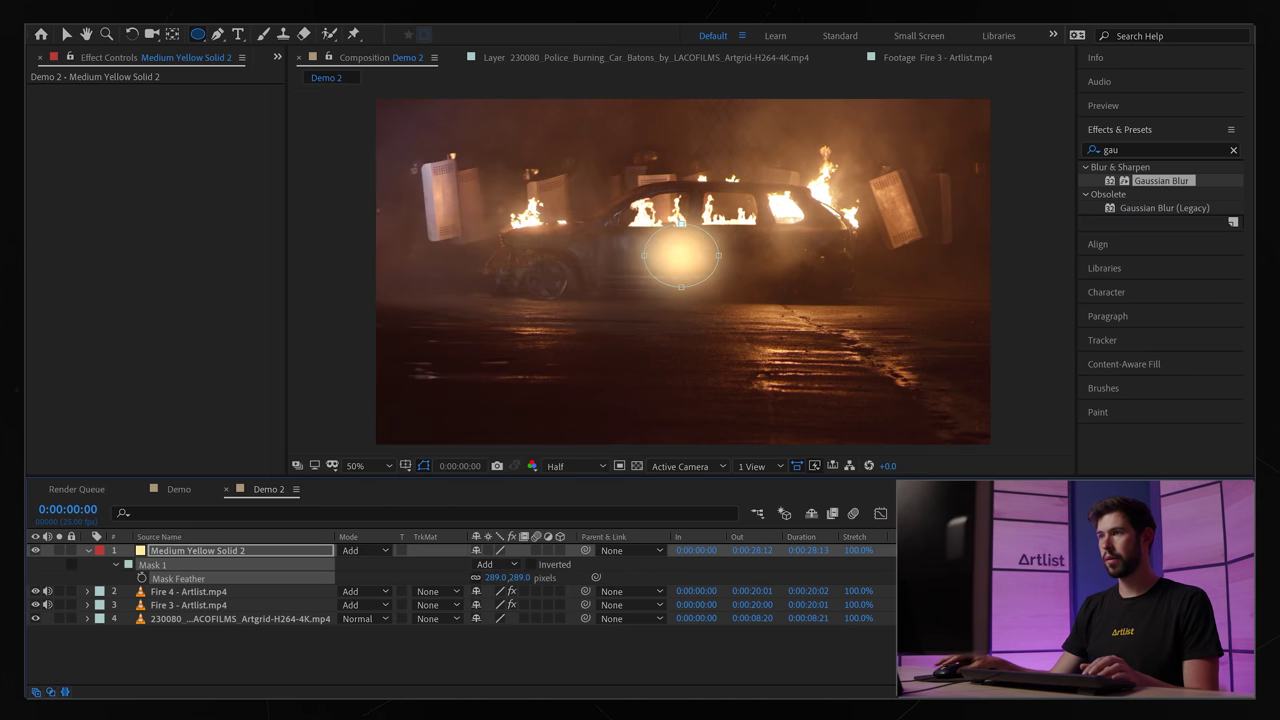
drag(207, 557, 206, 613)
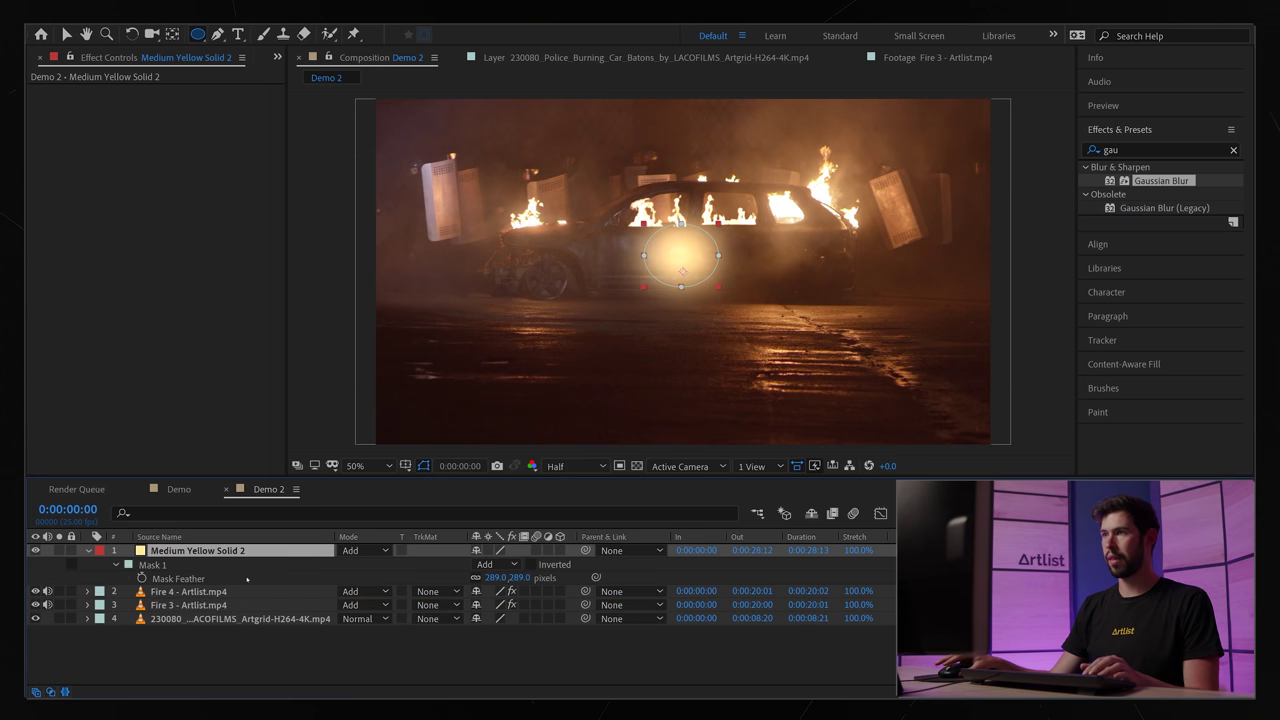
Step: Move the yellow glow onto the burning window of the car's rear door and set the solid's opacity to 10%
key(v)
drag(681, 259, 723, 219)
key(t)
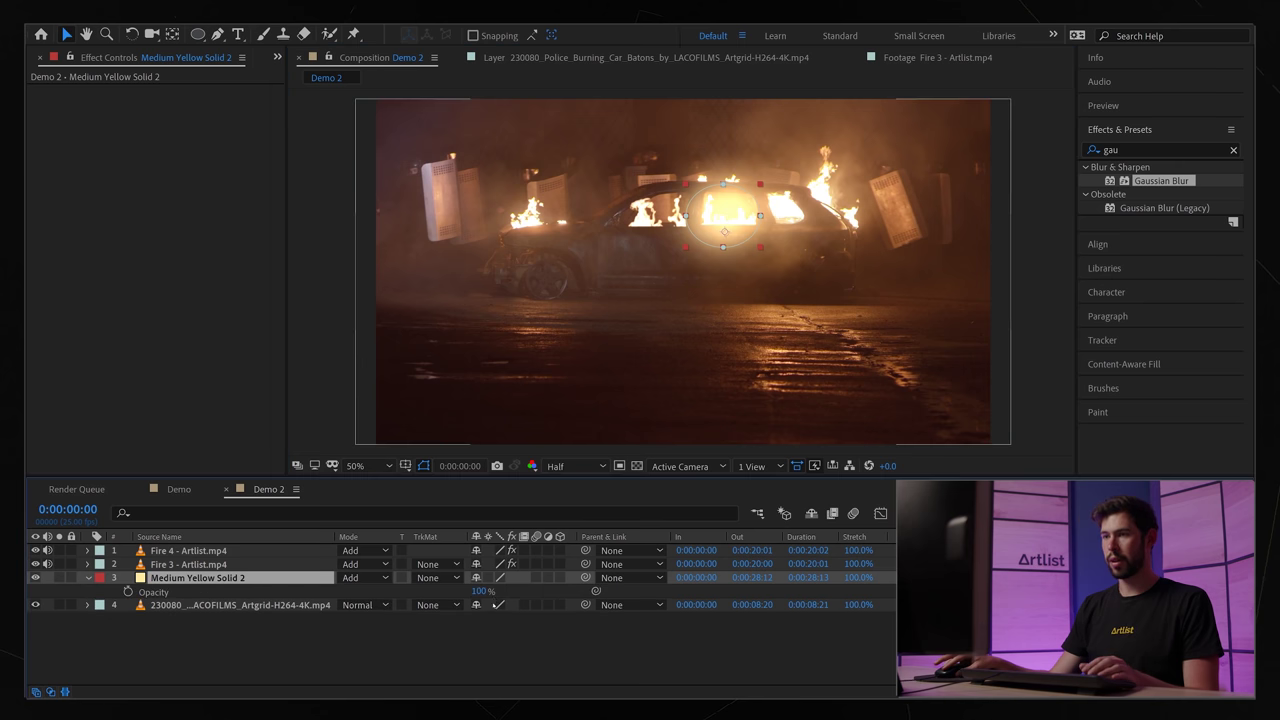
click(484, 591)
text(10)
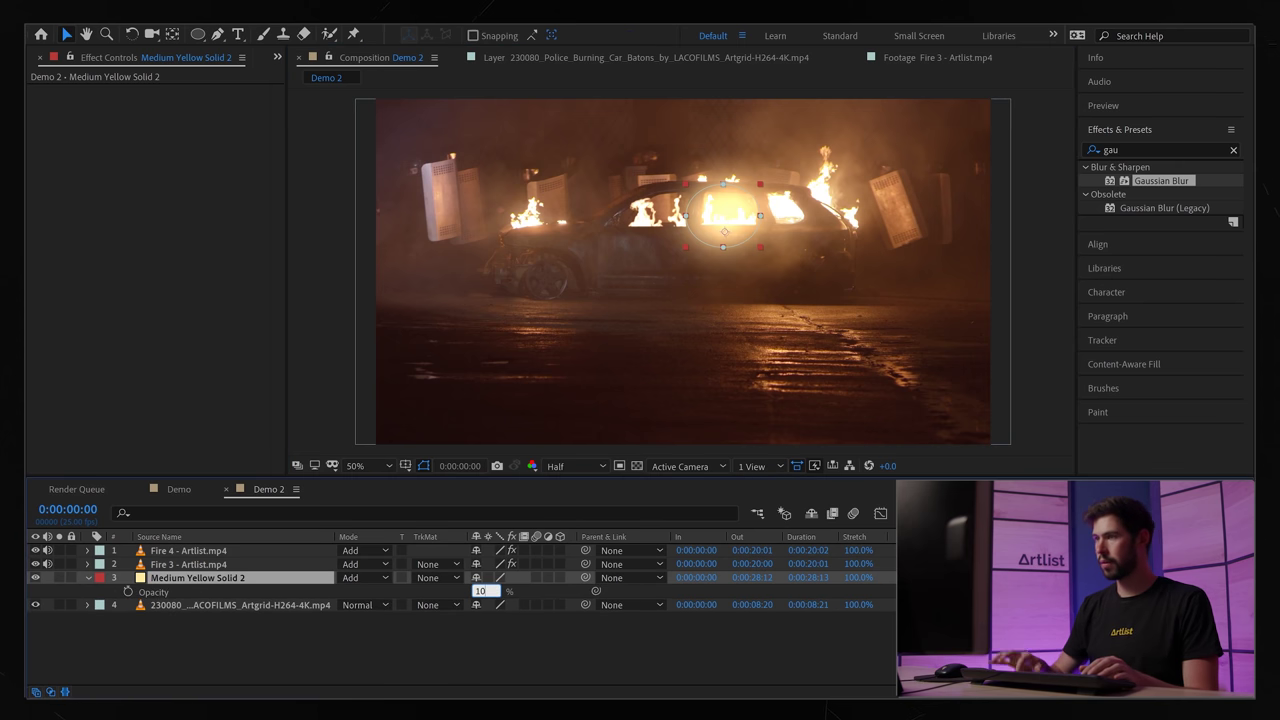
key(Return)
click(406, 640)
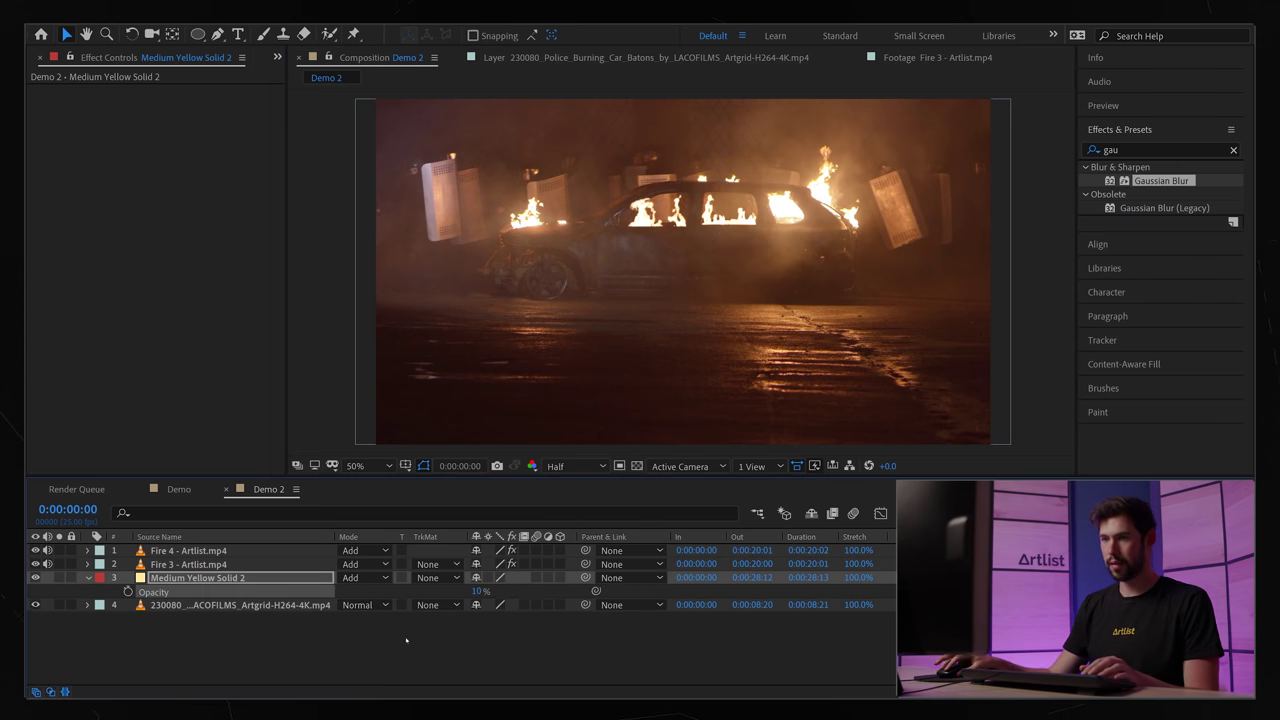
Step: Compare the shot with and without the yellow solid and set the solid's opacity to 20%
click(35, 578)
click(35, 578)
click(35, 578)
click(35, 578)
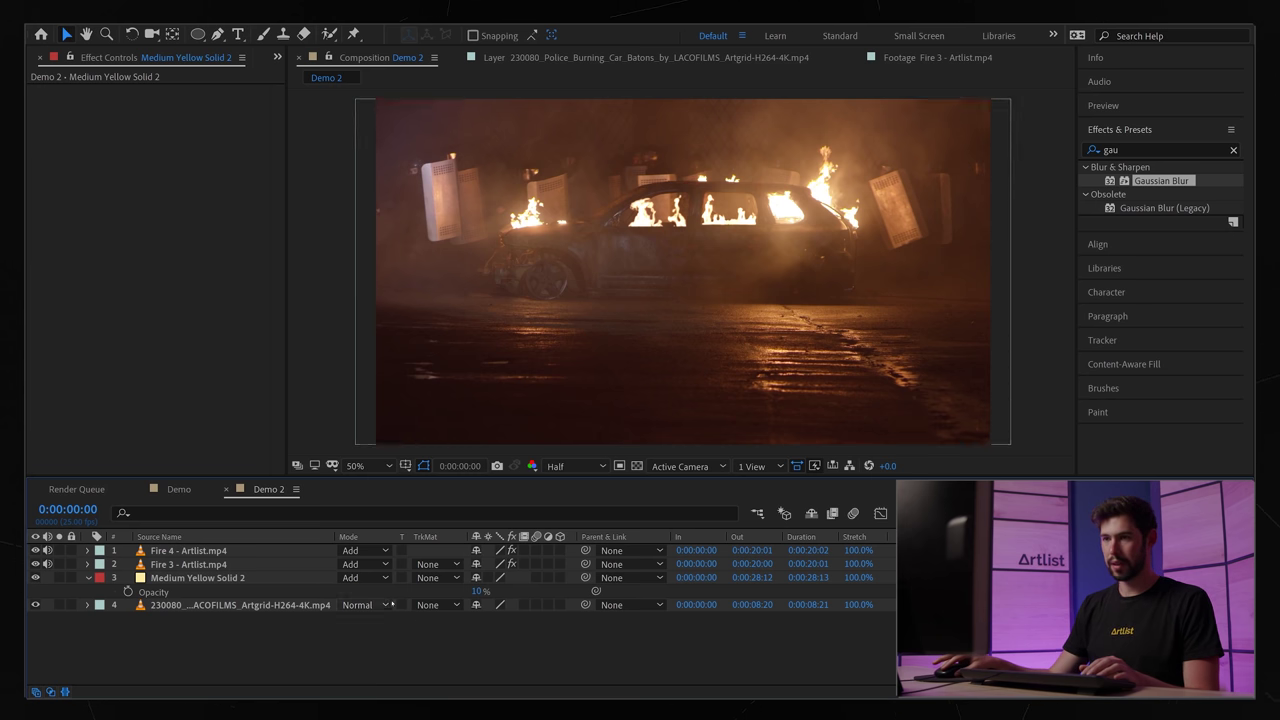
click(477, 592)
text(20)
key(Return)
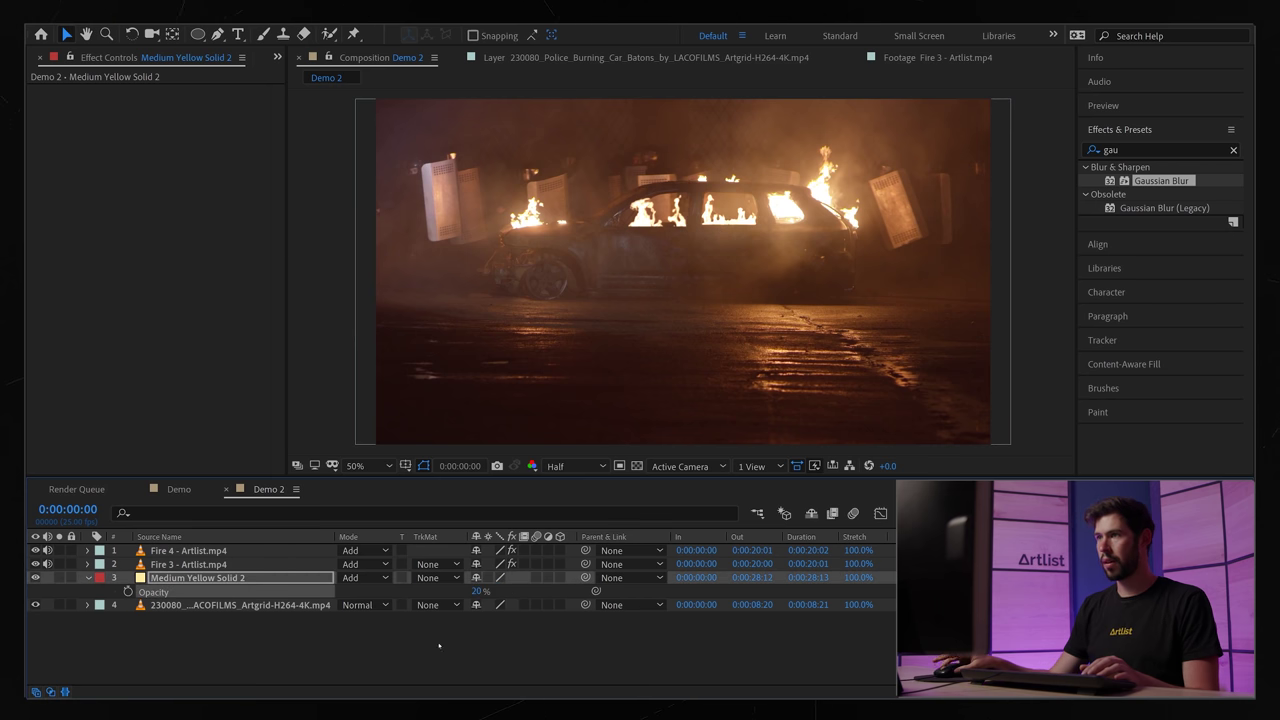
Step: Compare the shot with and without the yellow solid and examine the light around the car's windows and rear up close
click(466, 654)
click(36, 578)
click(36, 578)
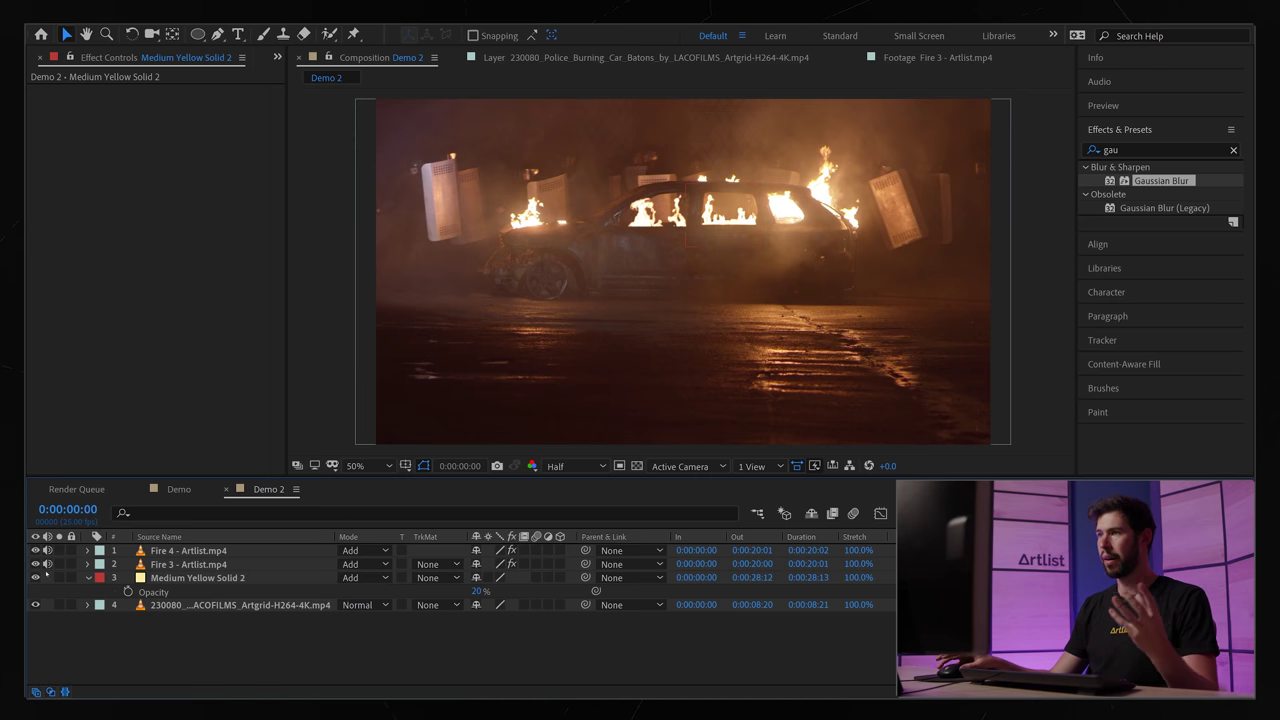
scroll(737, 240, up, 1)
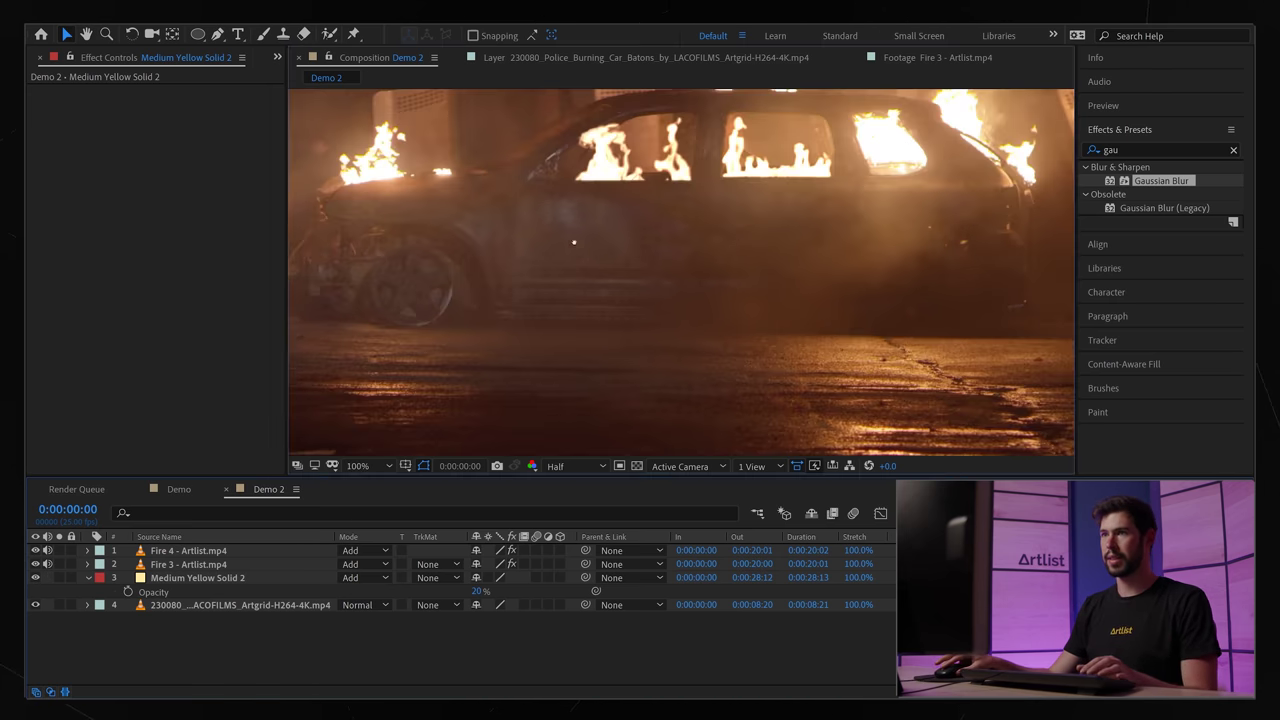
drag(450, 198, 588, 274)
drag(829, 150, 657, 202)
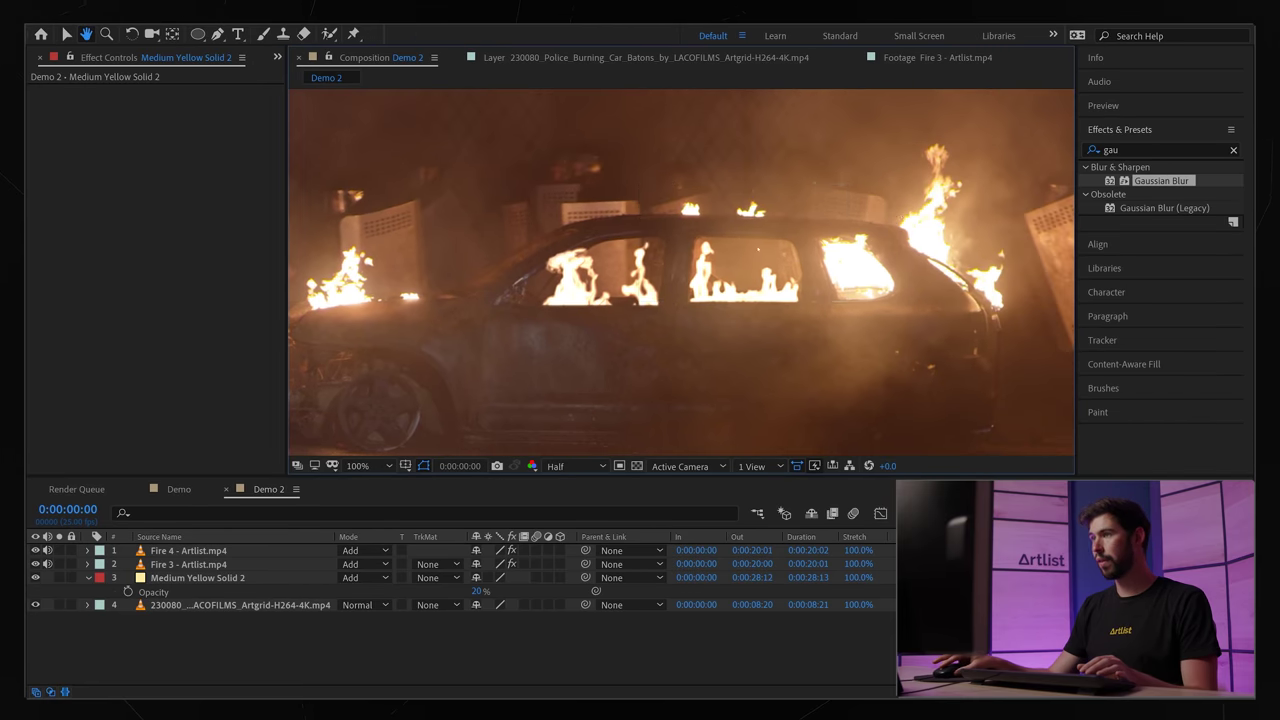
drag(880, 217, 740, 198)
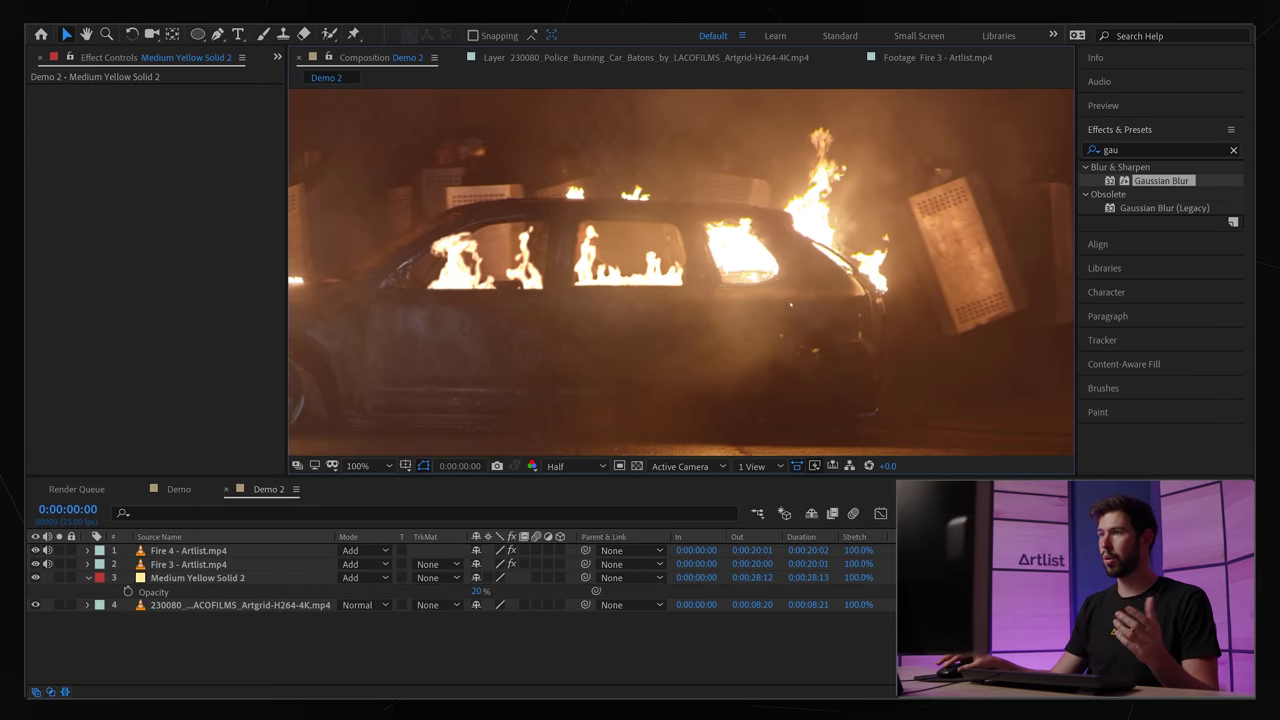
drag(382, 393, 522, 350)
scroll(769, 283, down, 1)
drag(769, 283, 732, 244)
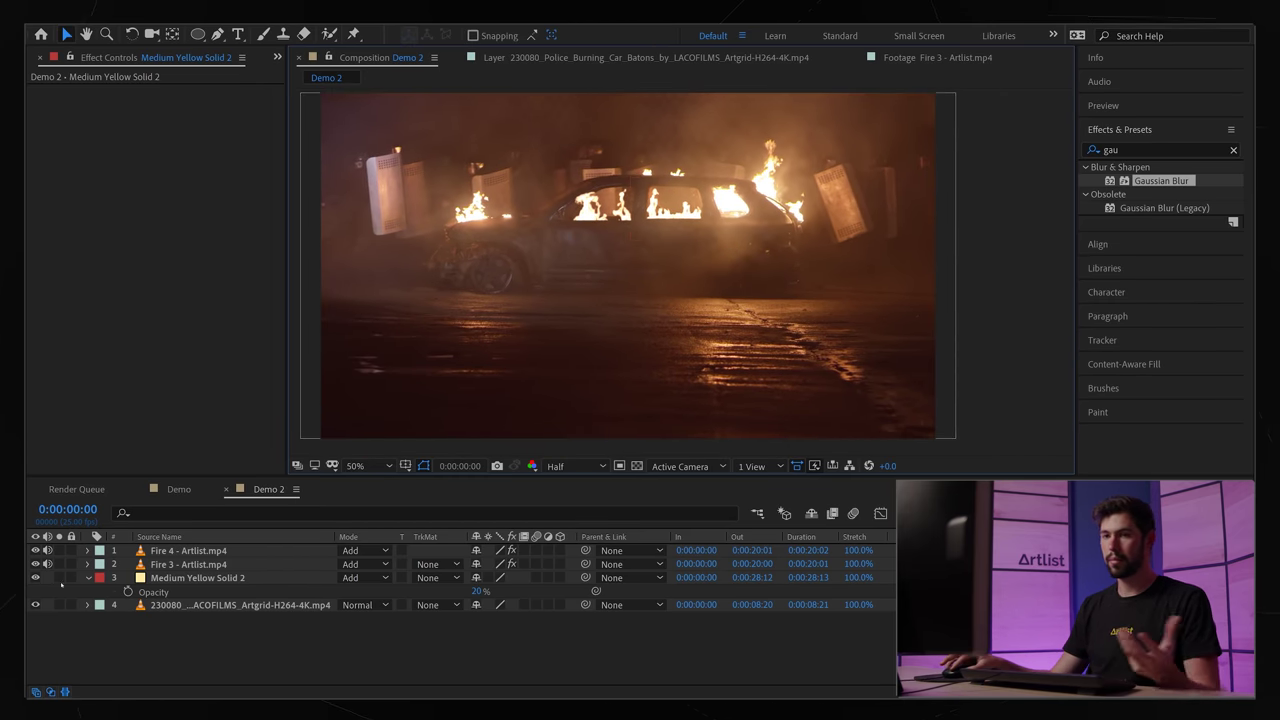
click(35, 578)
scroll(709, 272, down, 1)
scroll(706, 273, up, 1)
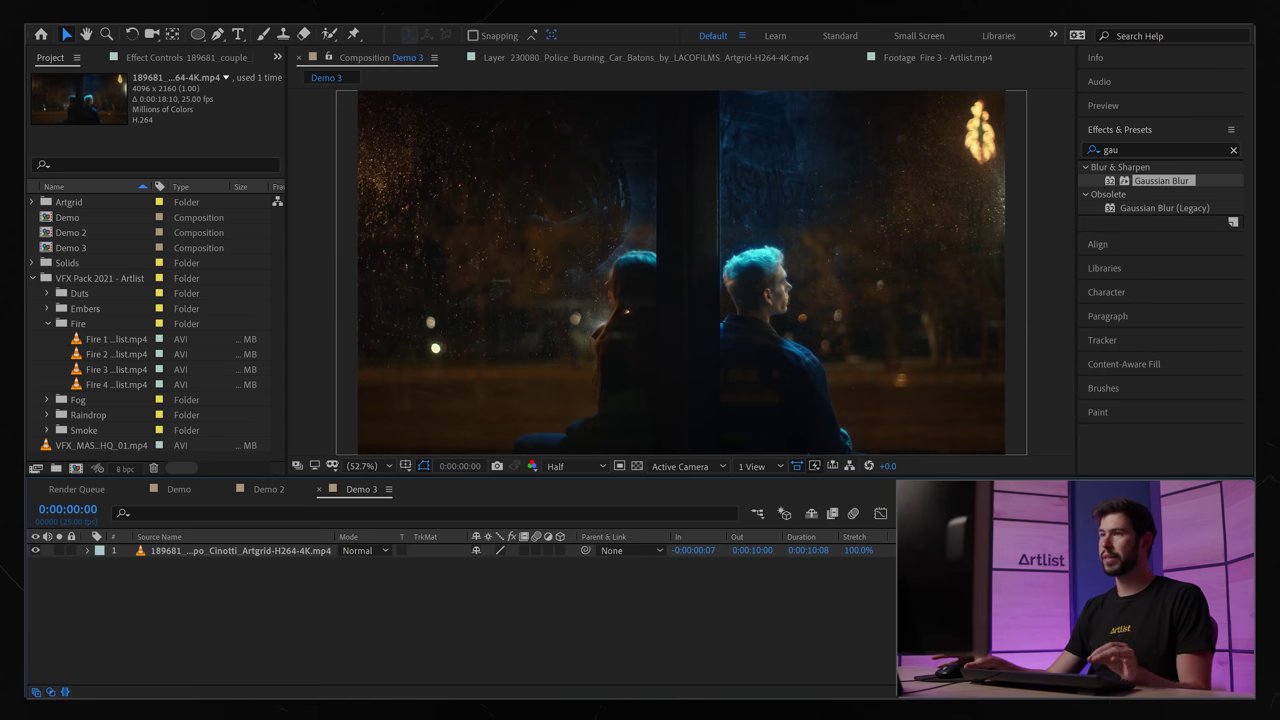
Step: Play back the opening seconds of the Demo 3 composition and return to its first frame
key(space)
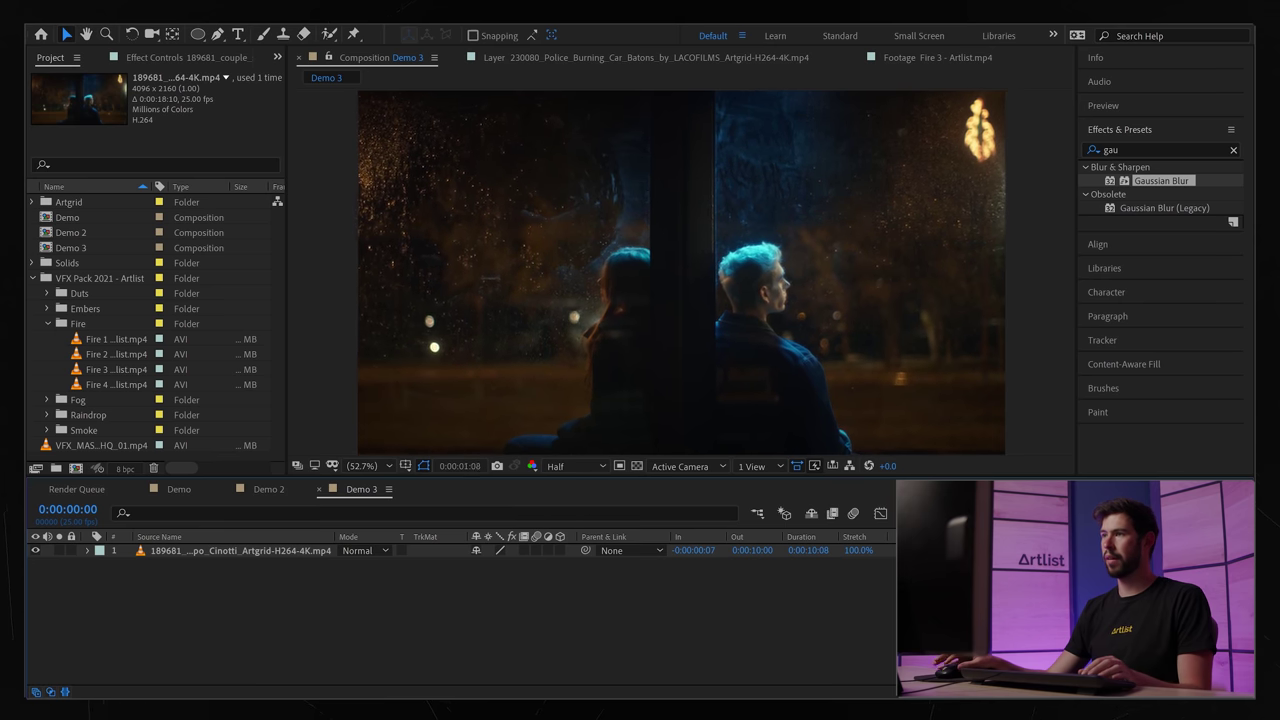
key(space)
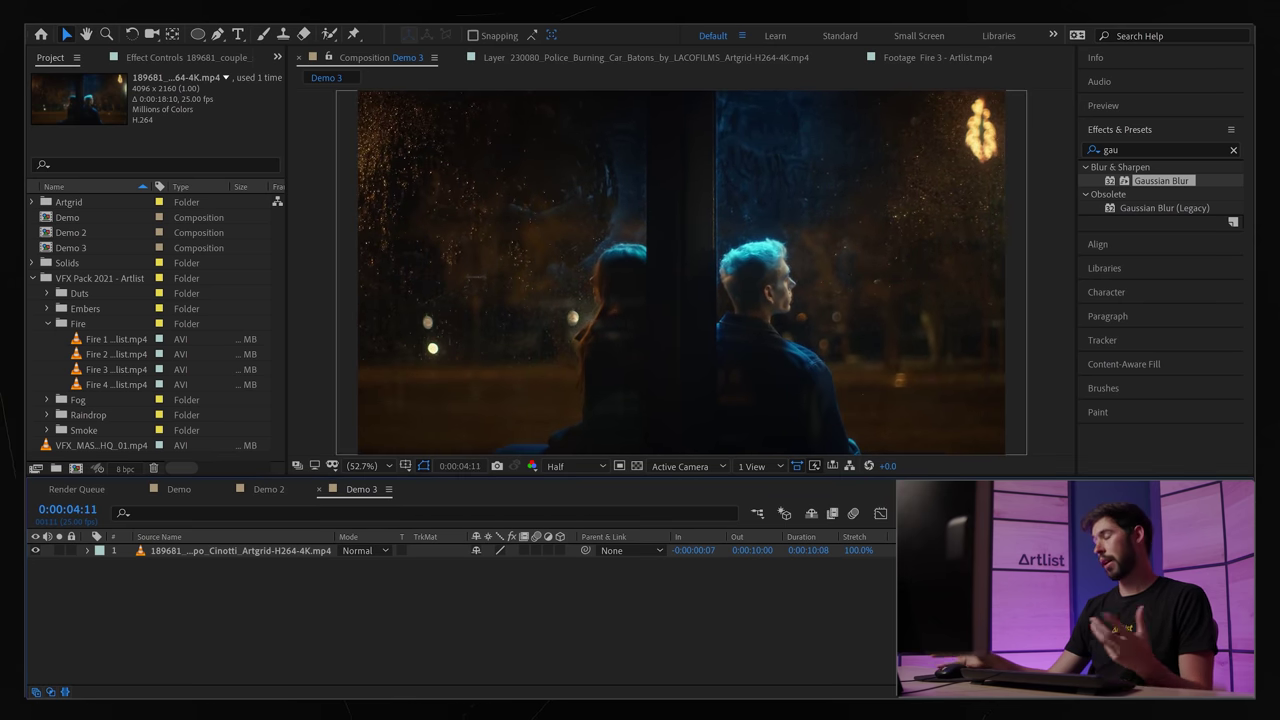
key(Home)
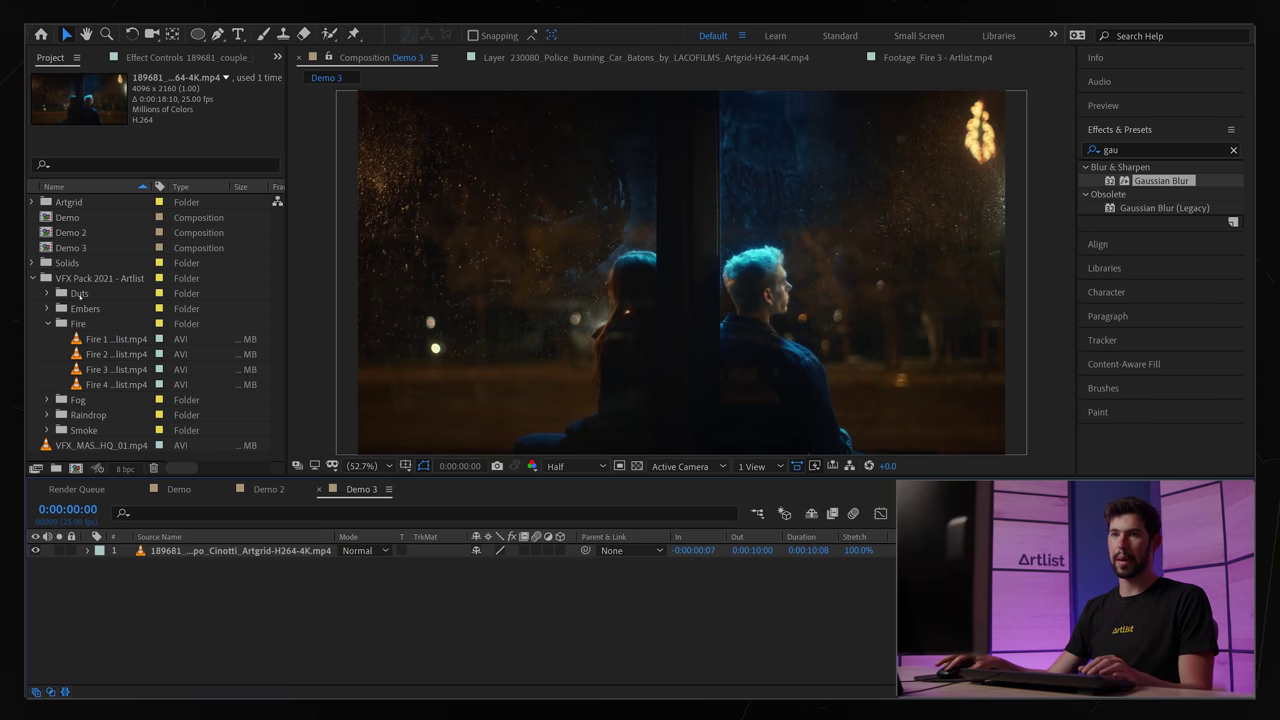
Step: Preview the Raindrop 2 clip and add it above the couple footage in the Demo 3 composition
click(47, 324)
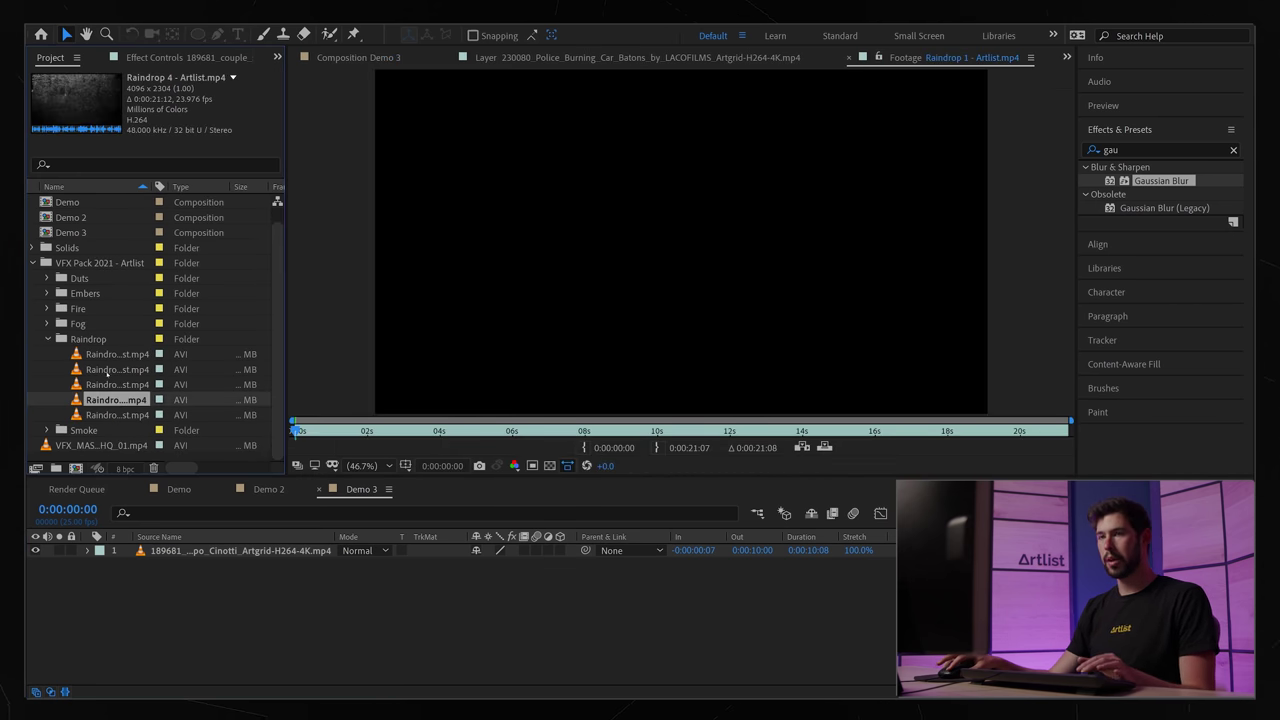
click(95, 371)
double_click(92, 371)
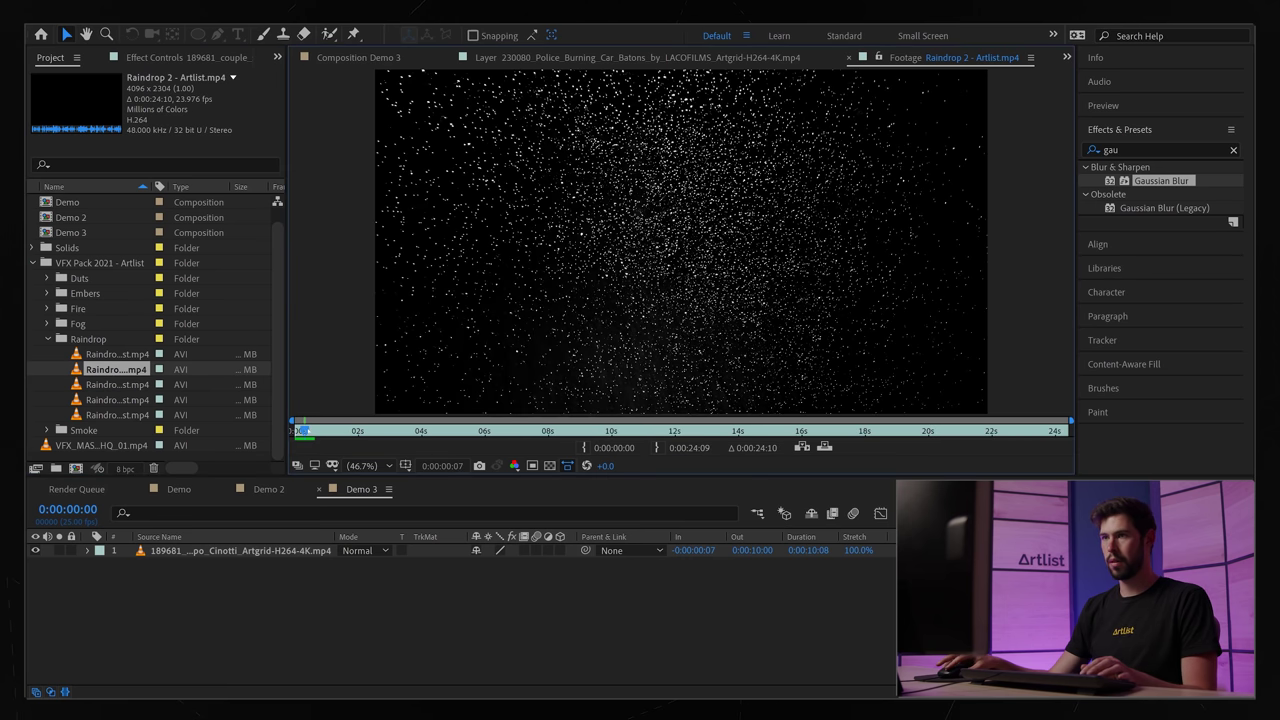
drag(118, 369, 560, 580)
Step: Try the Screen blending mode on the Raindrop 2 layer and settle on Color Dodge
click(365, 550)
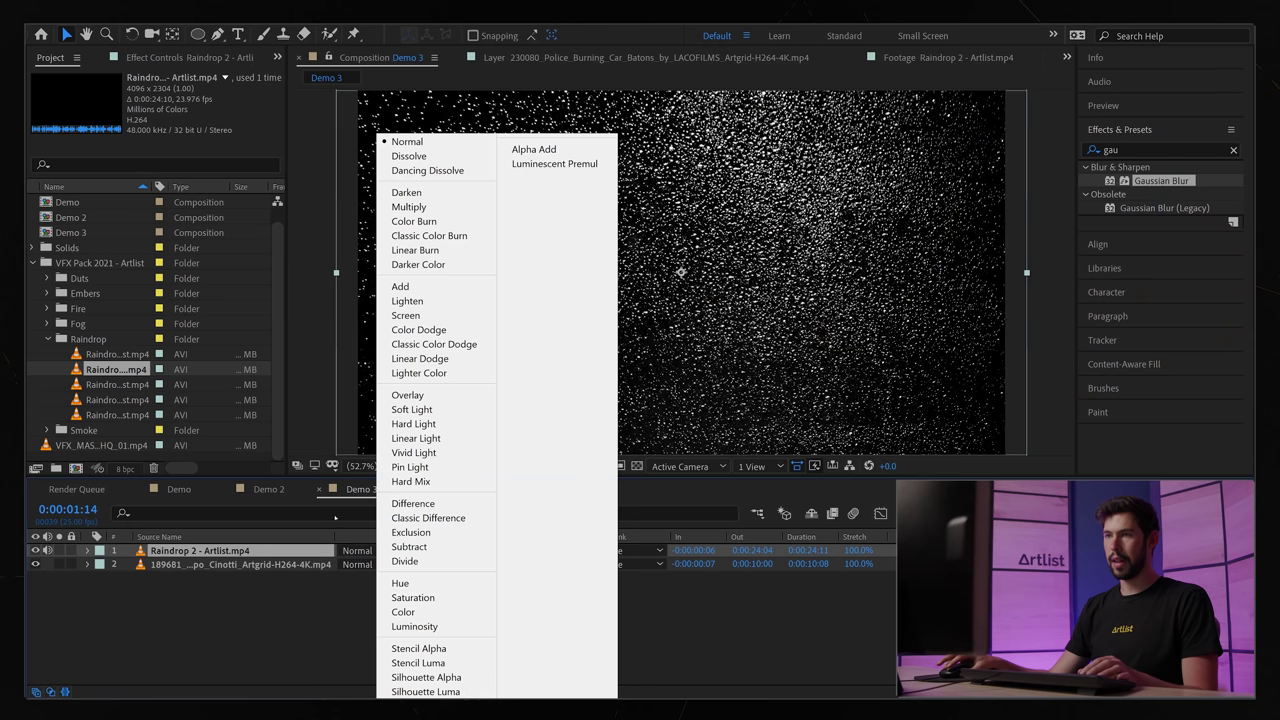
click(405, 316)
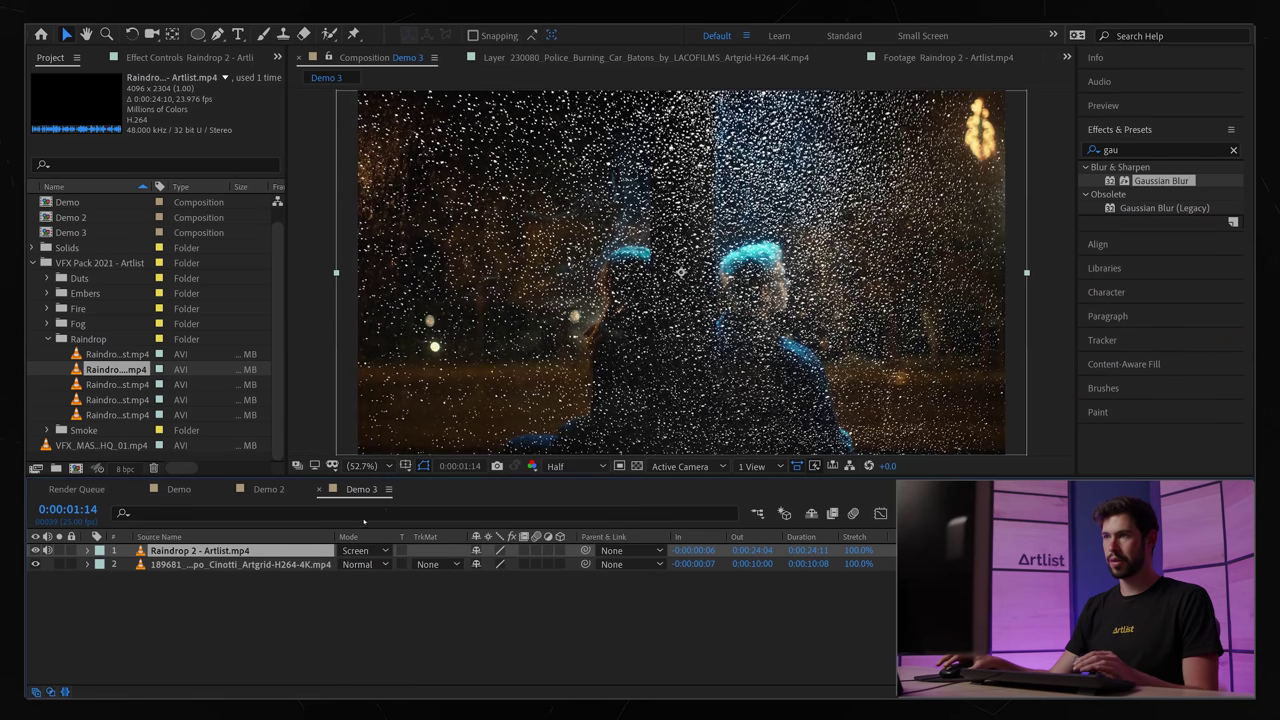
scroll(697, 340, down, 1)
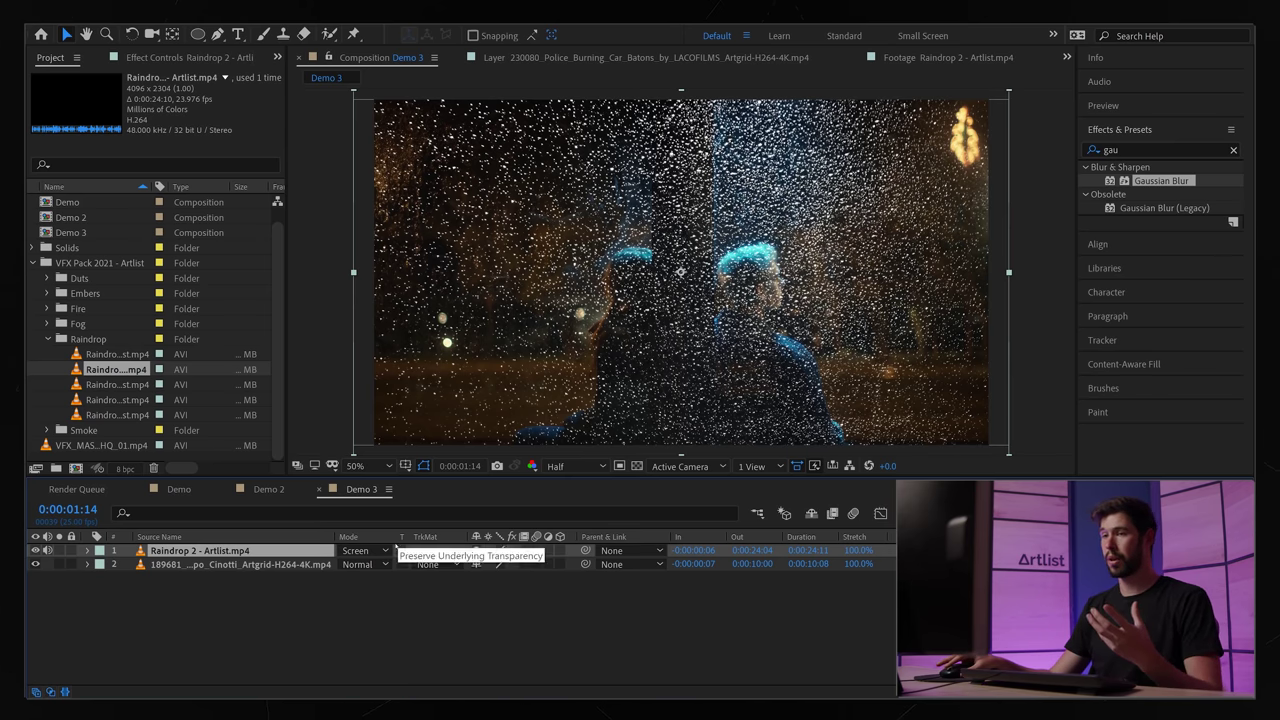
click(358, 550)
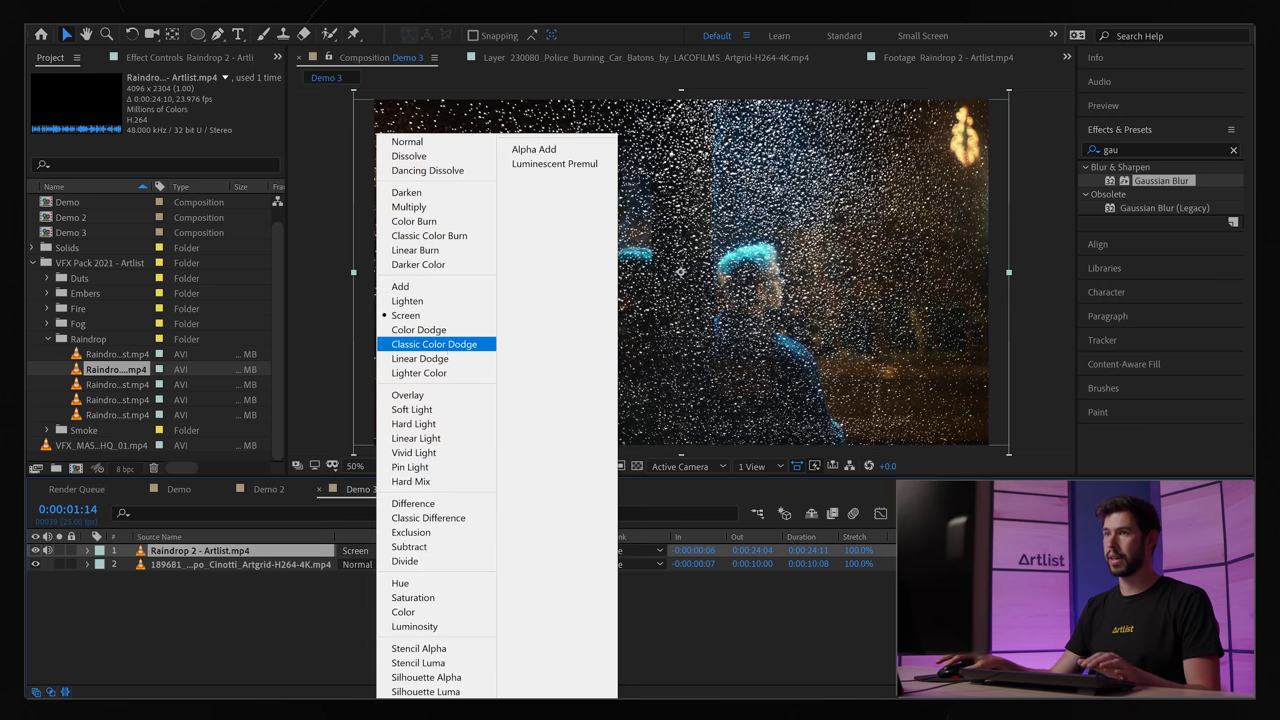
click(419, 330)
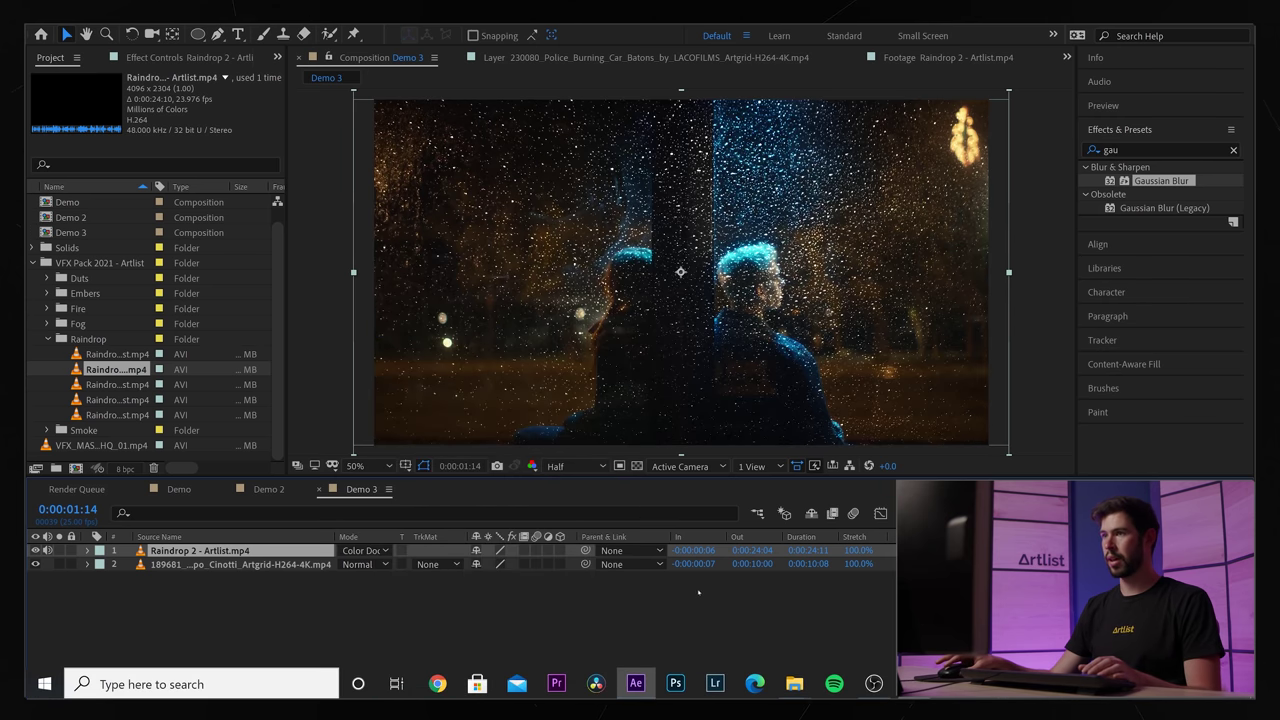
click(756, 624)
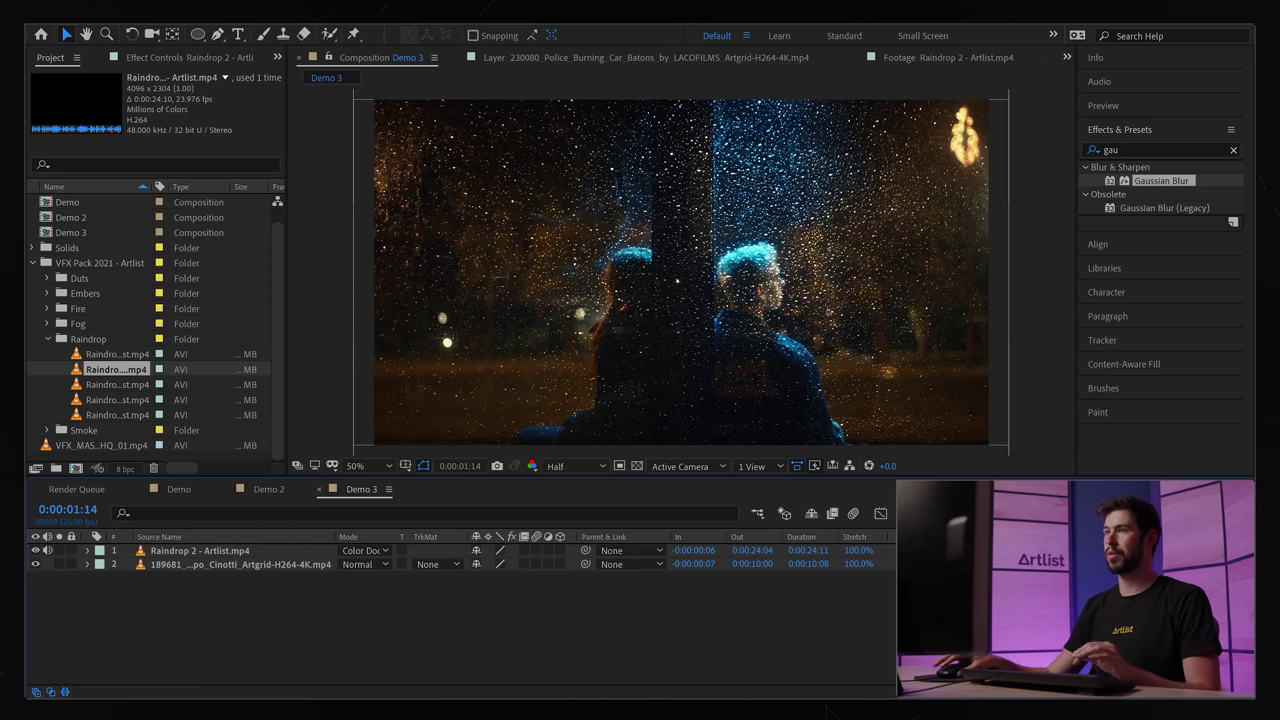
Step: Scale up the Raindrop 2 layer to enlarge its drops and set its opacity to 60%
click(197, 554)
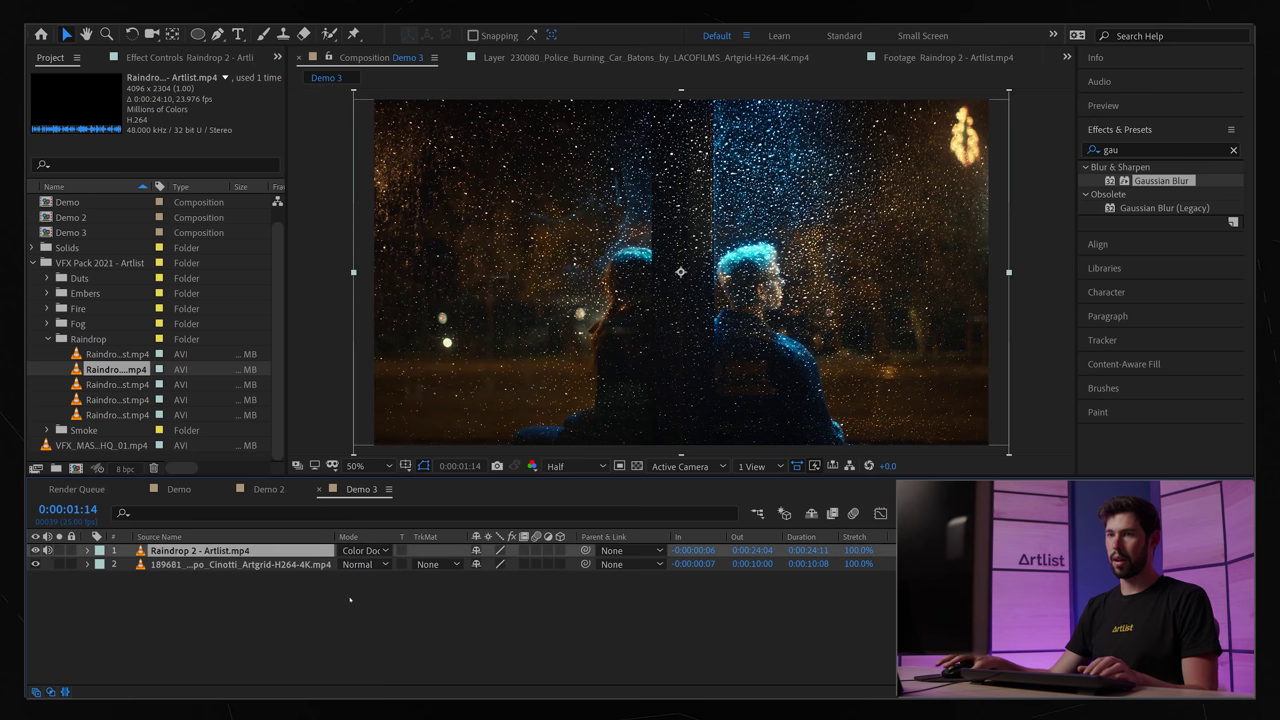
key(s)
drag(508, 564, 560, 564)
key(t)
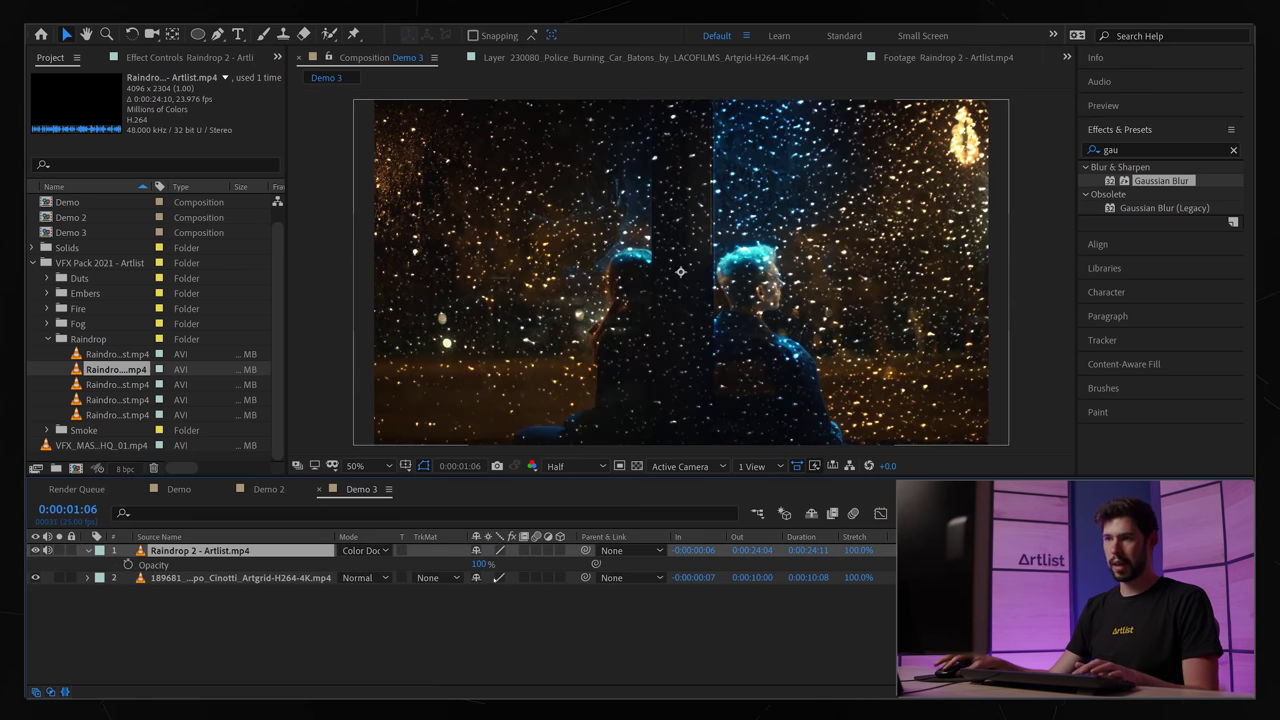
drag(480, 564, 480, 564)
key(Return)
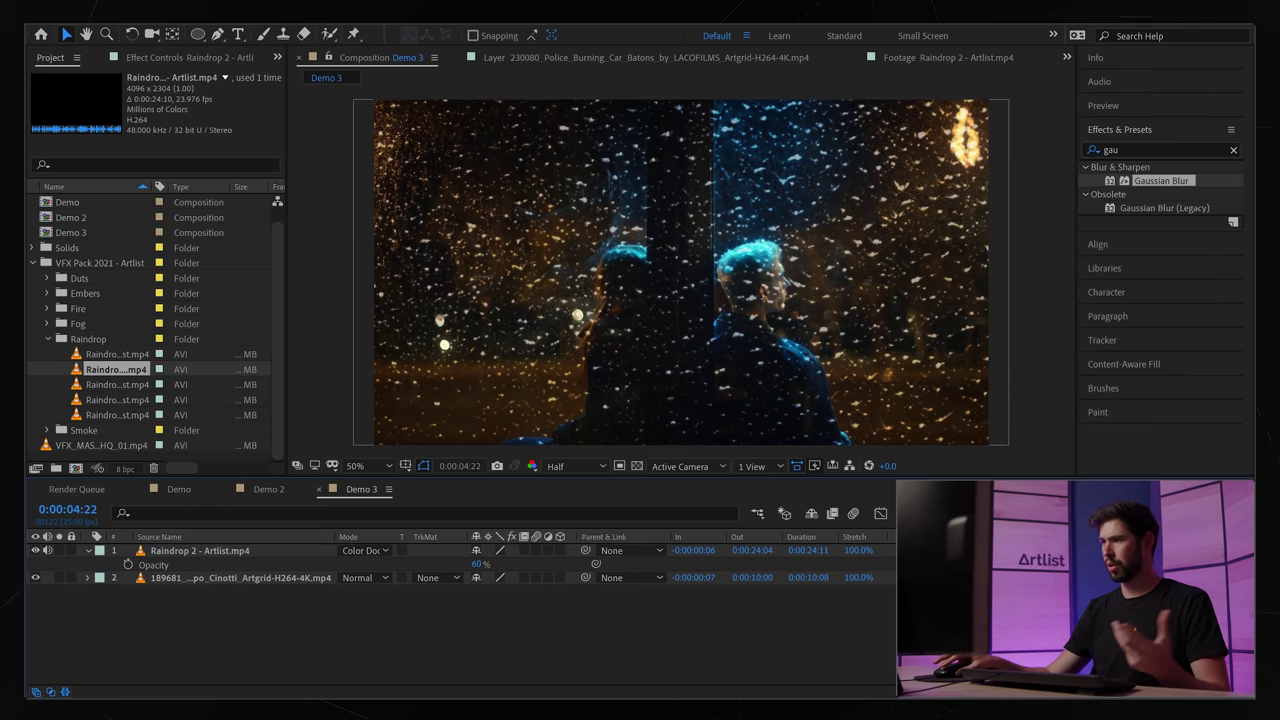
Step: Hide the Raindrop 2 layer and start 3D camera tracking on the couple footage from the composition's first frame
key(Home)
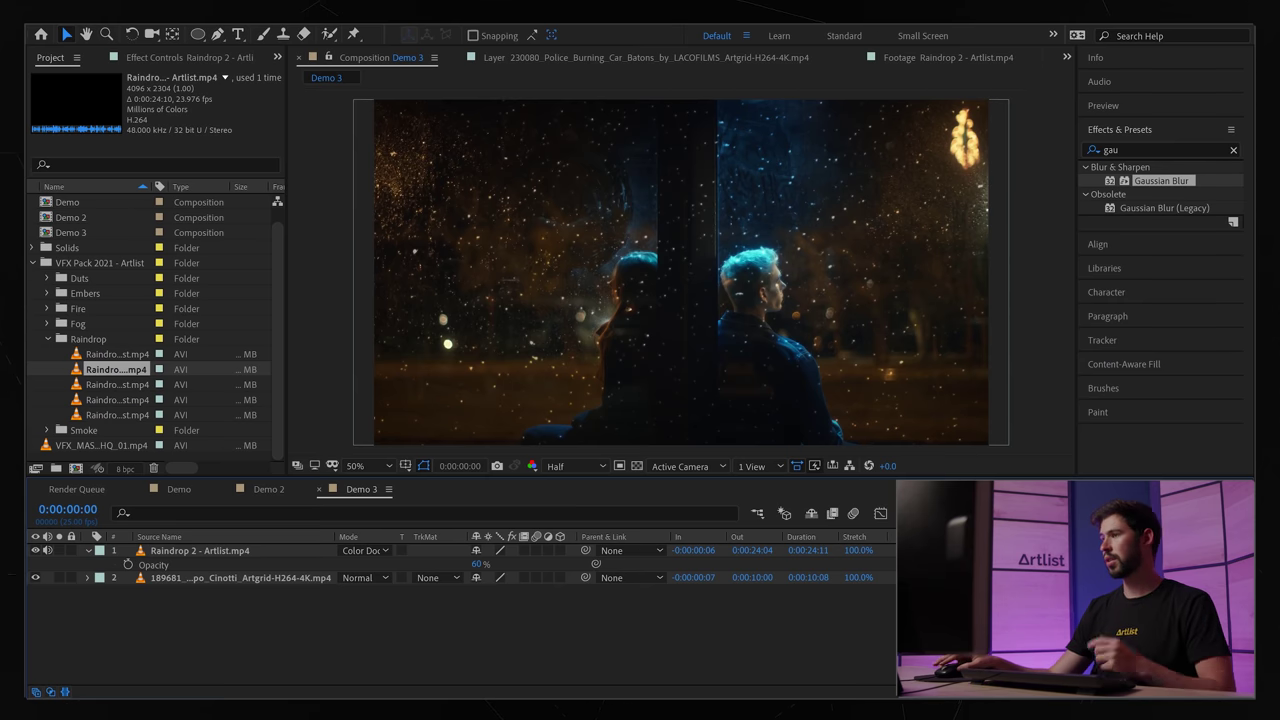
click(1102, 341)
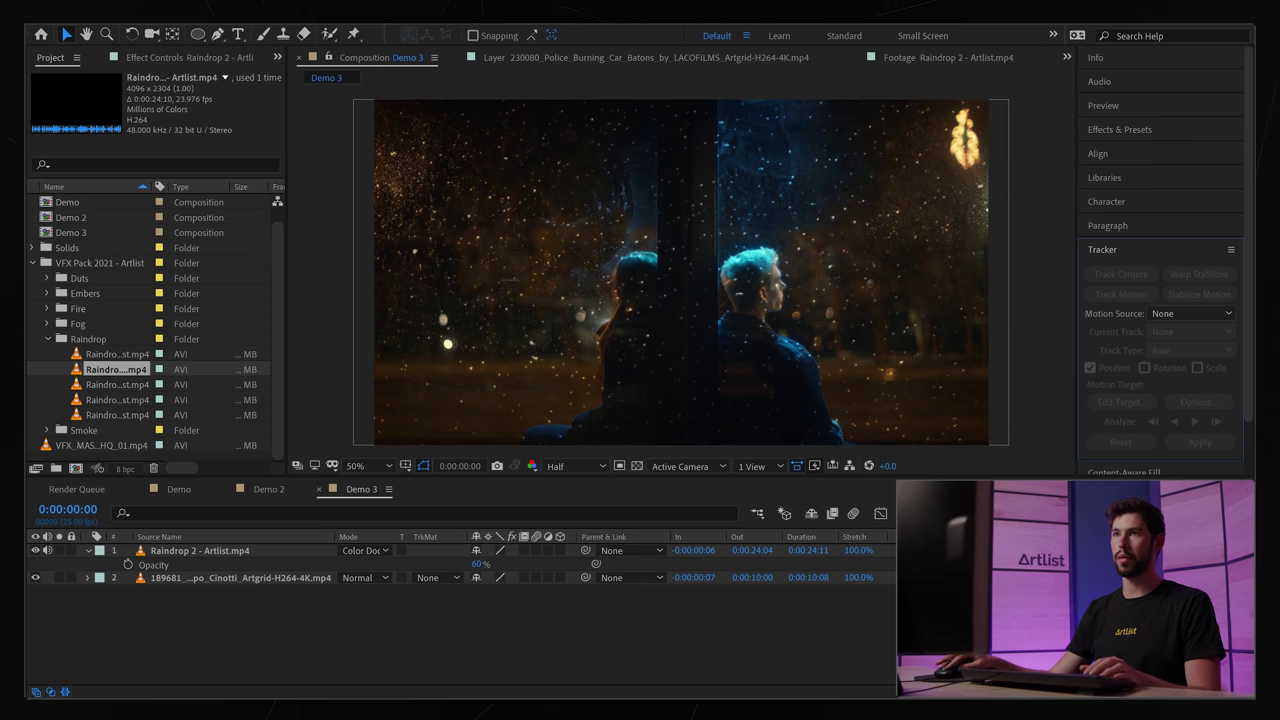
click(272, 24)
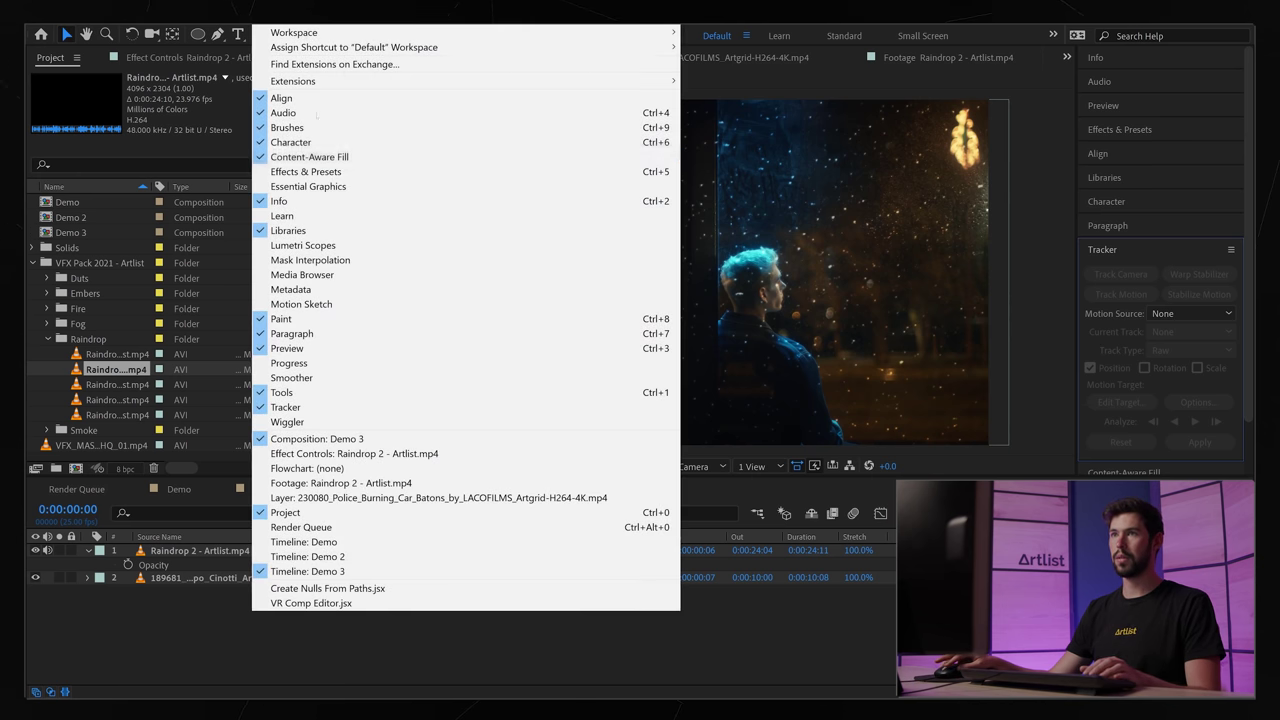
click(313, 401)
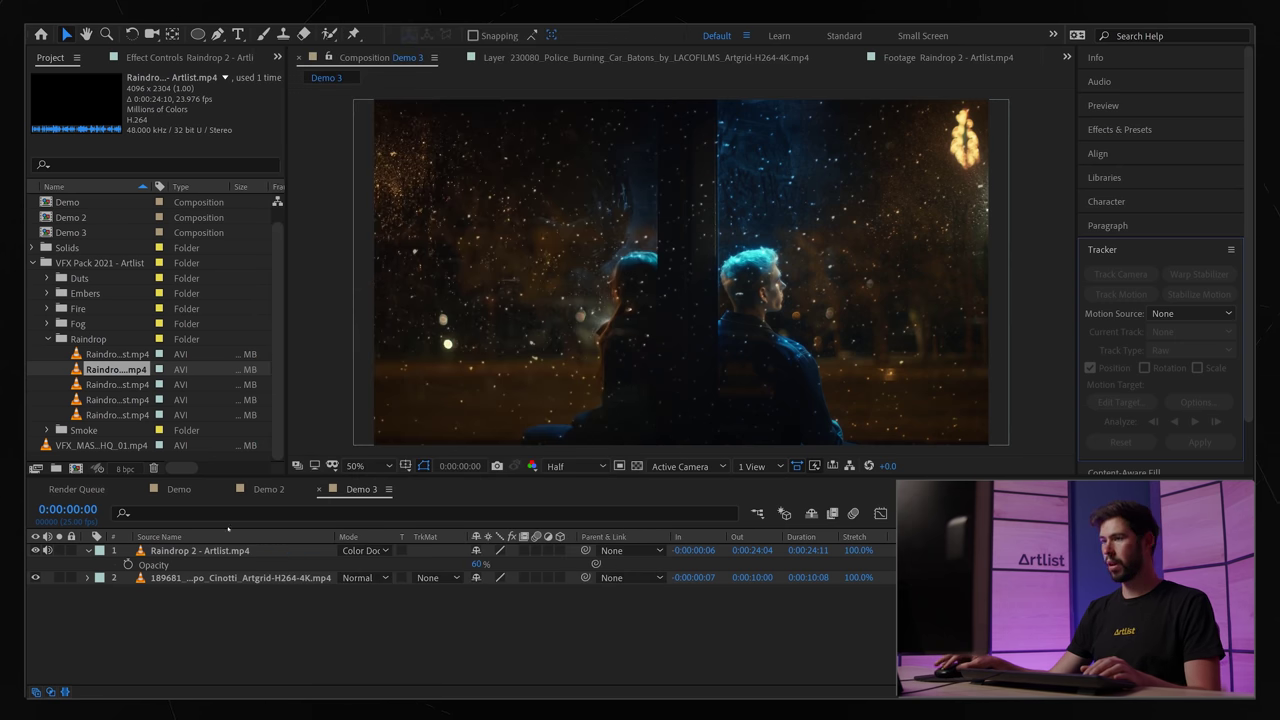
click(181, 580)
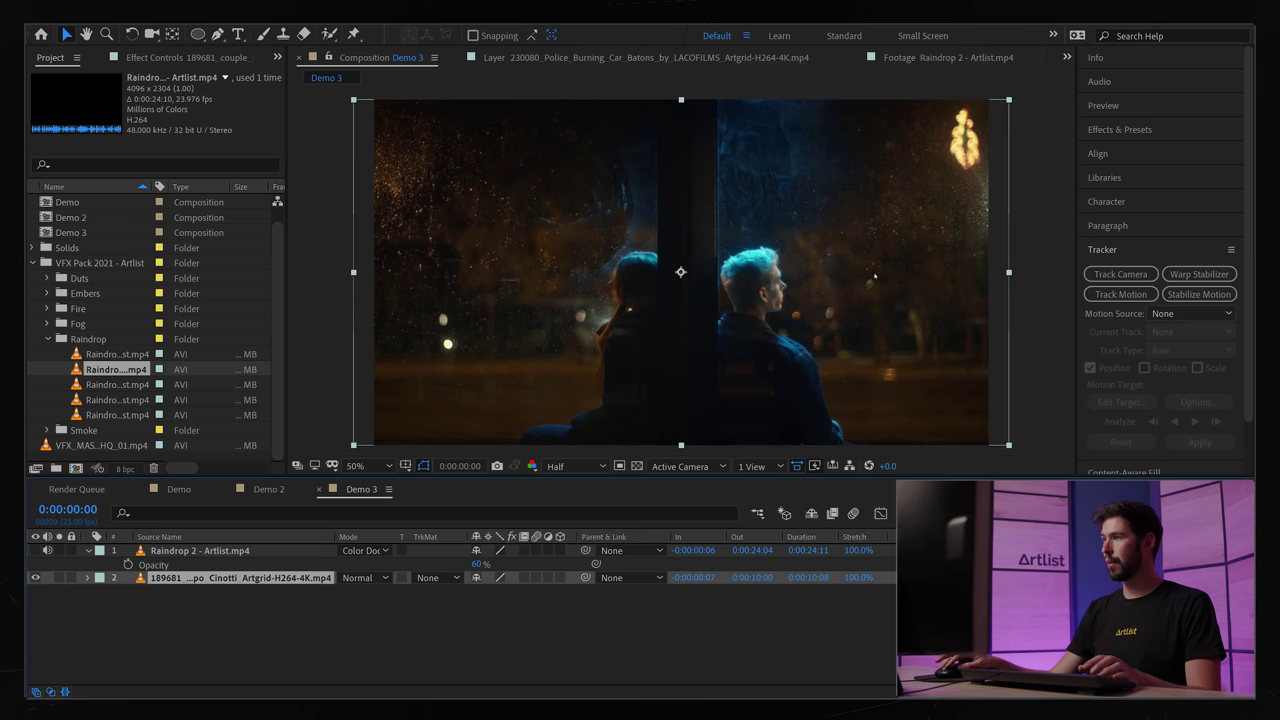
click(1121, 274)
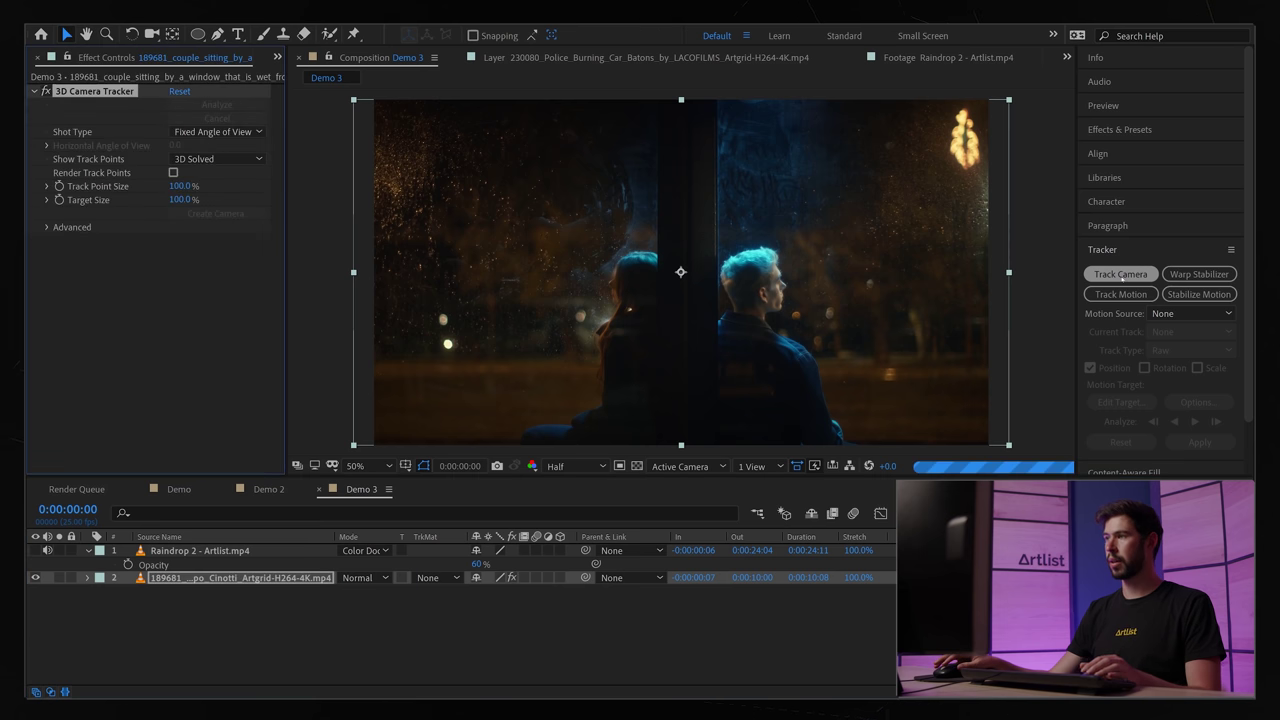